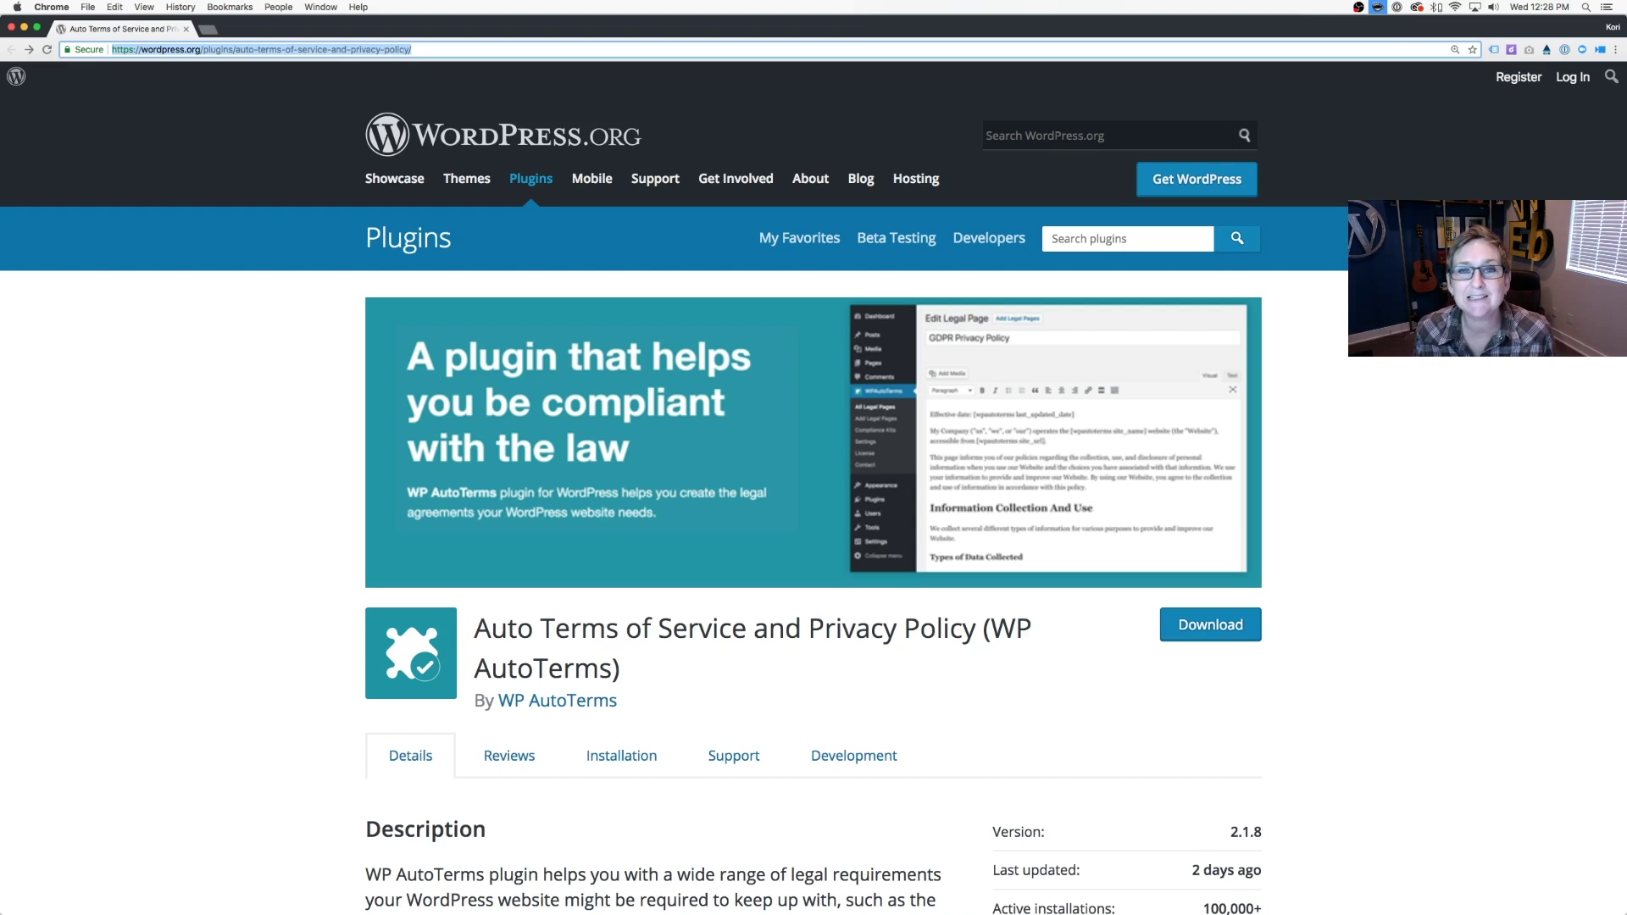
{"action": "scroll", "coordinate": [1385, 371], "scroll_direction": "down", "scroll_amount": 2}
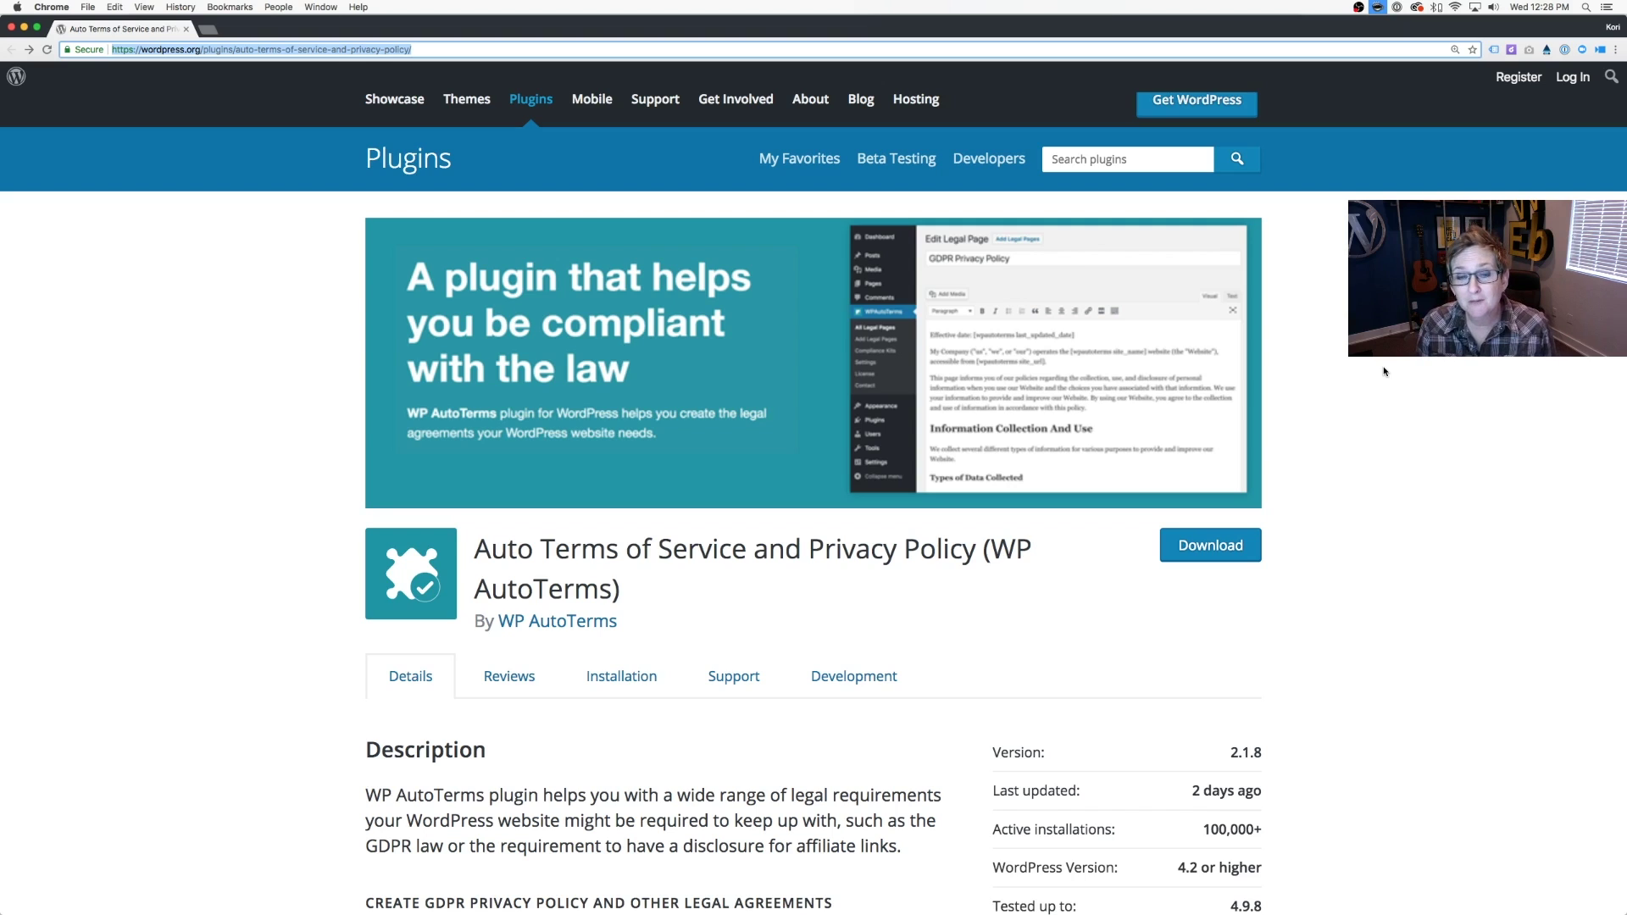
{"action": "scroll", "coordinate": [1385, 371], "scroll_direction": "down", "scroll_amount": 3}
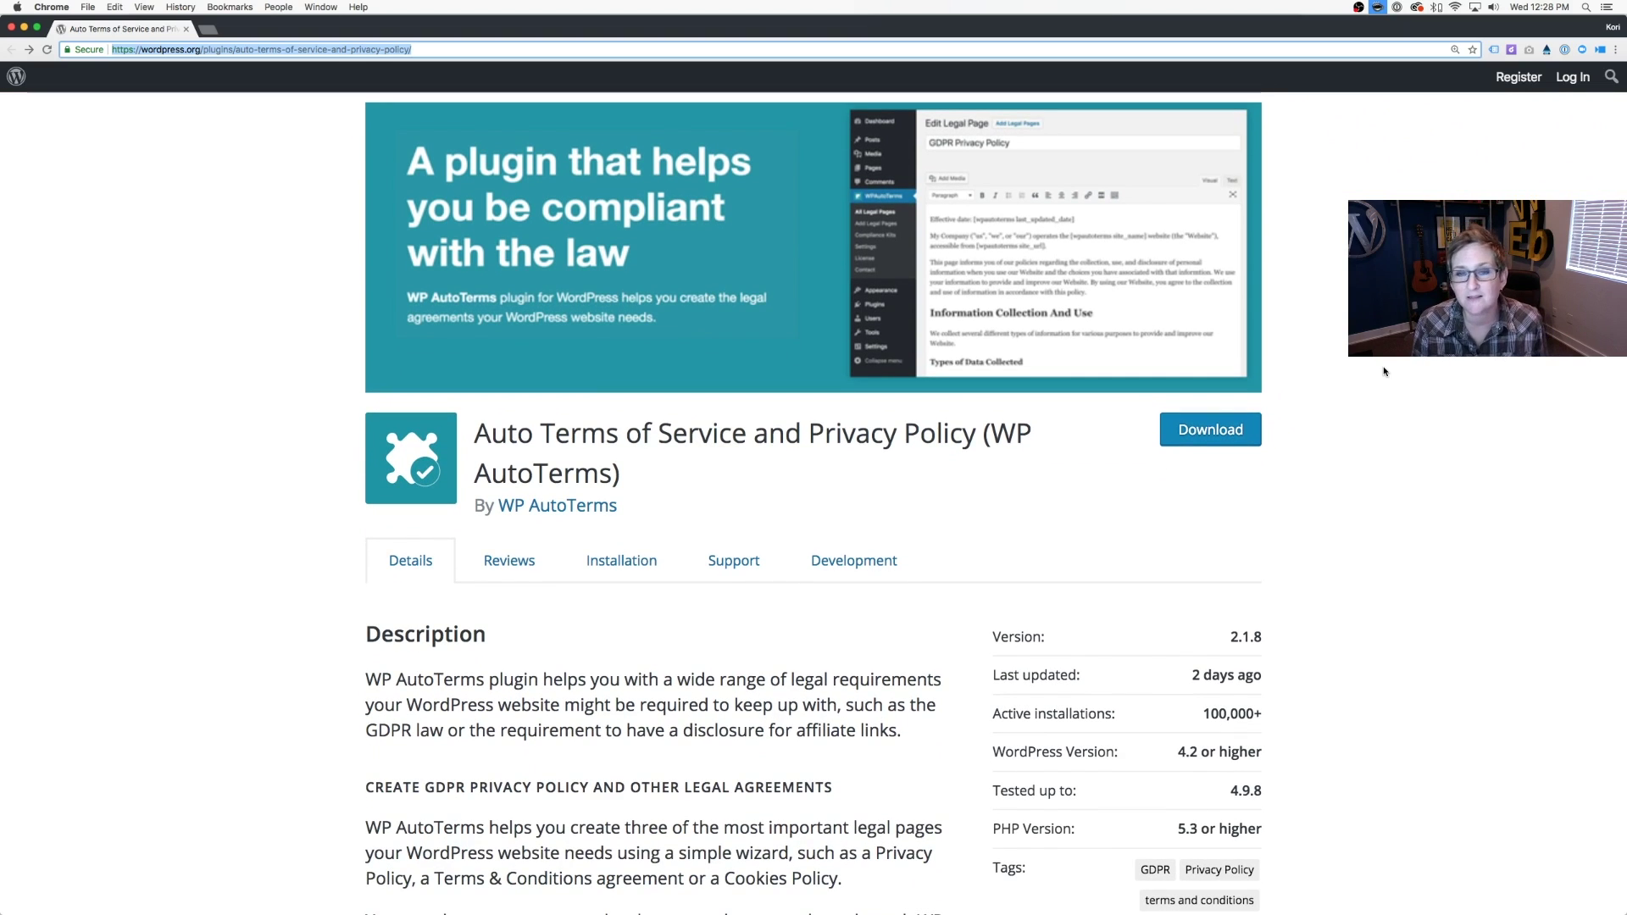
{"action": "scroll", "coordinate": [1385, 372], "scroll_direction": "down", "scroll_amount": 5}
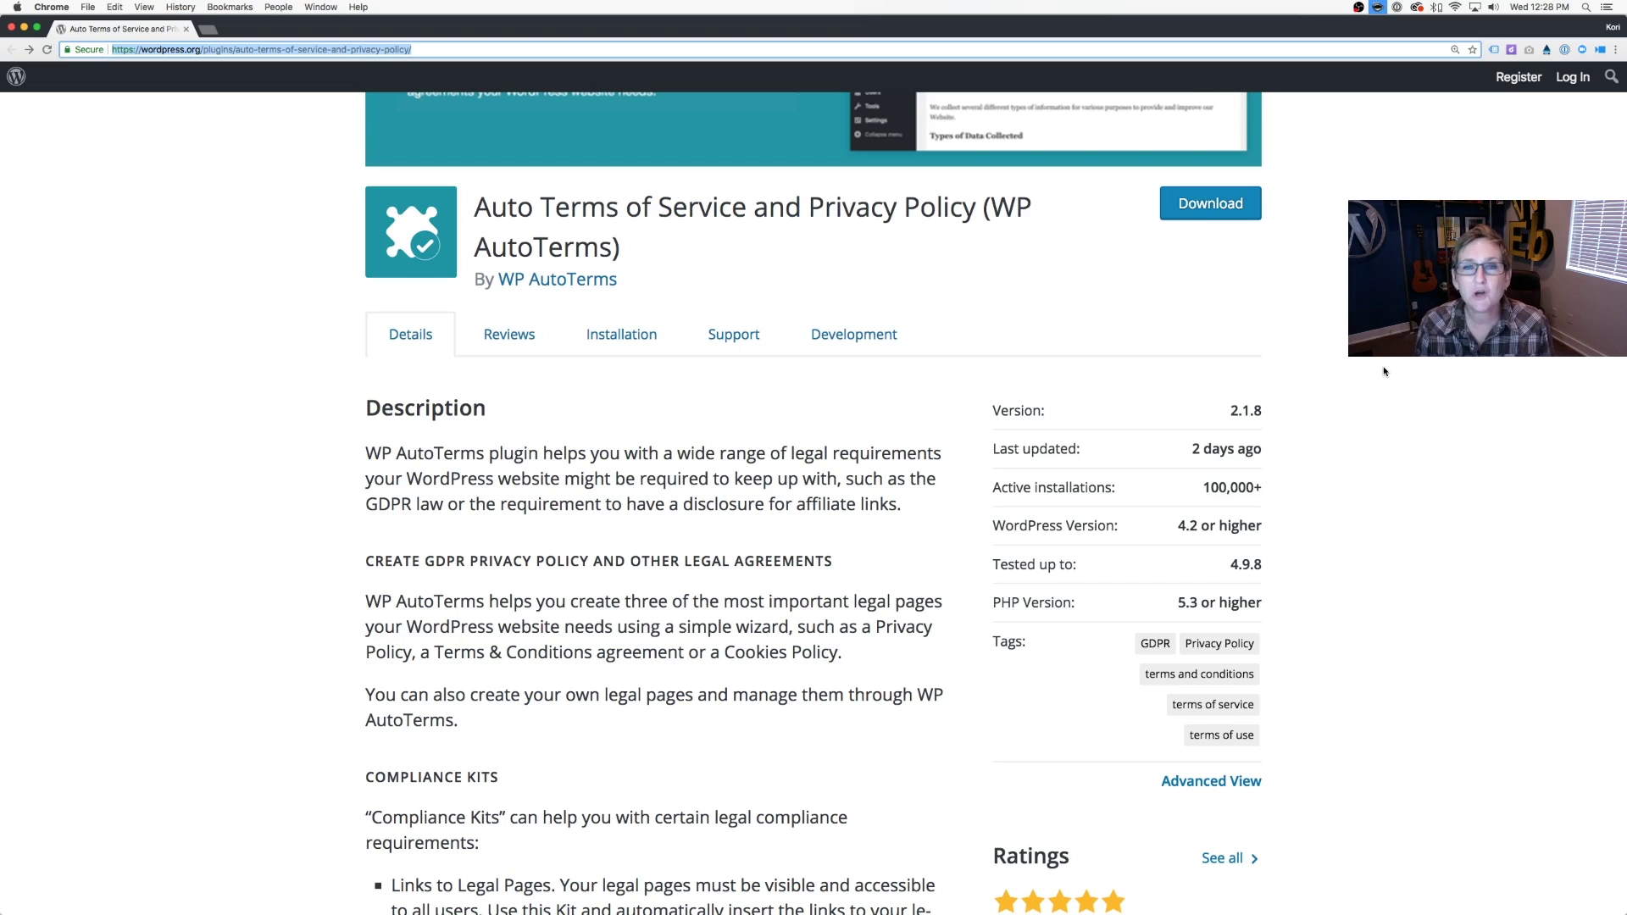
{"action": "scroll", "coordinate": [1384, 371], "scroll_direction": "down", "scroll_amount": 2}
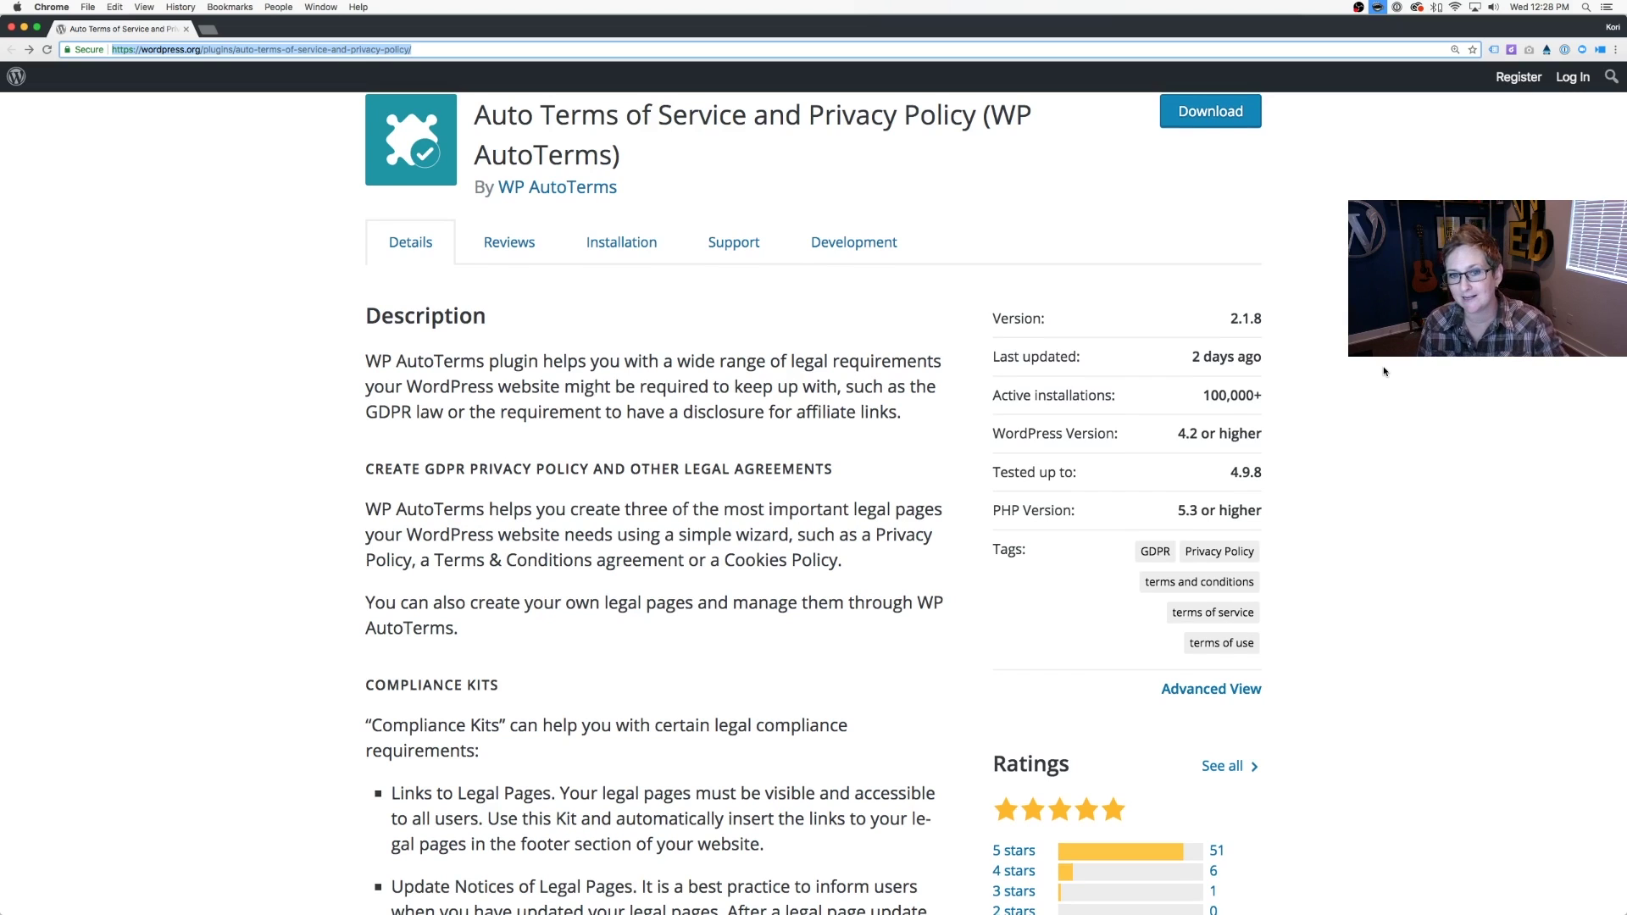
{"action": "scroll", "coordinate": [1385, 371], "scroll_direction": "down", "scroll_amount": 2}
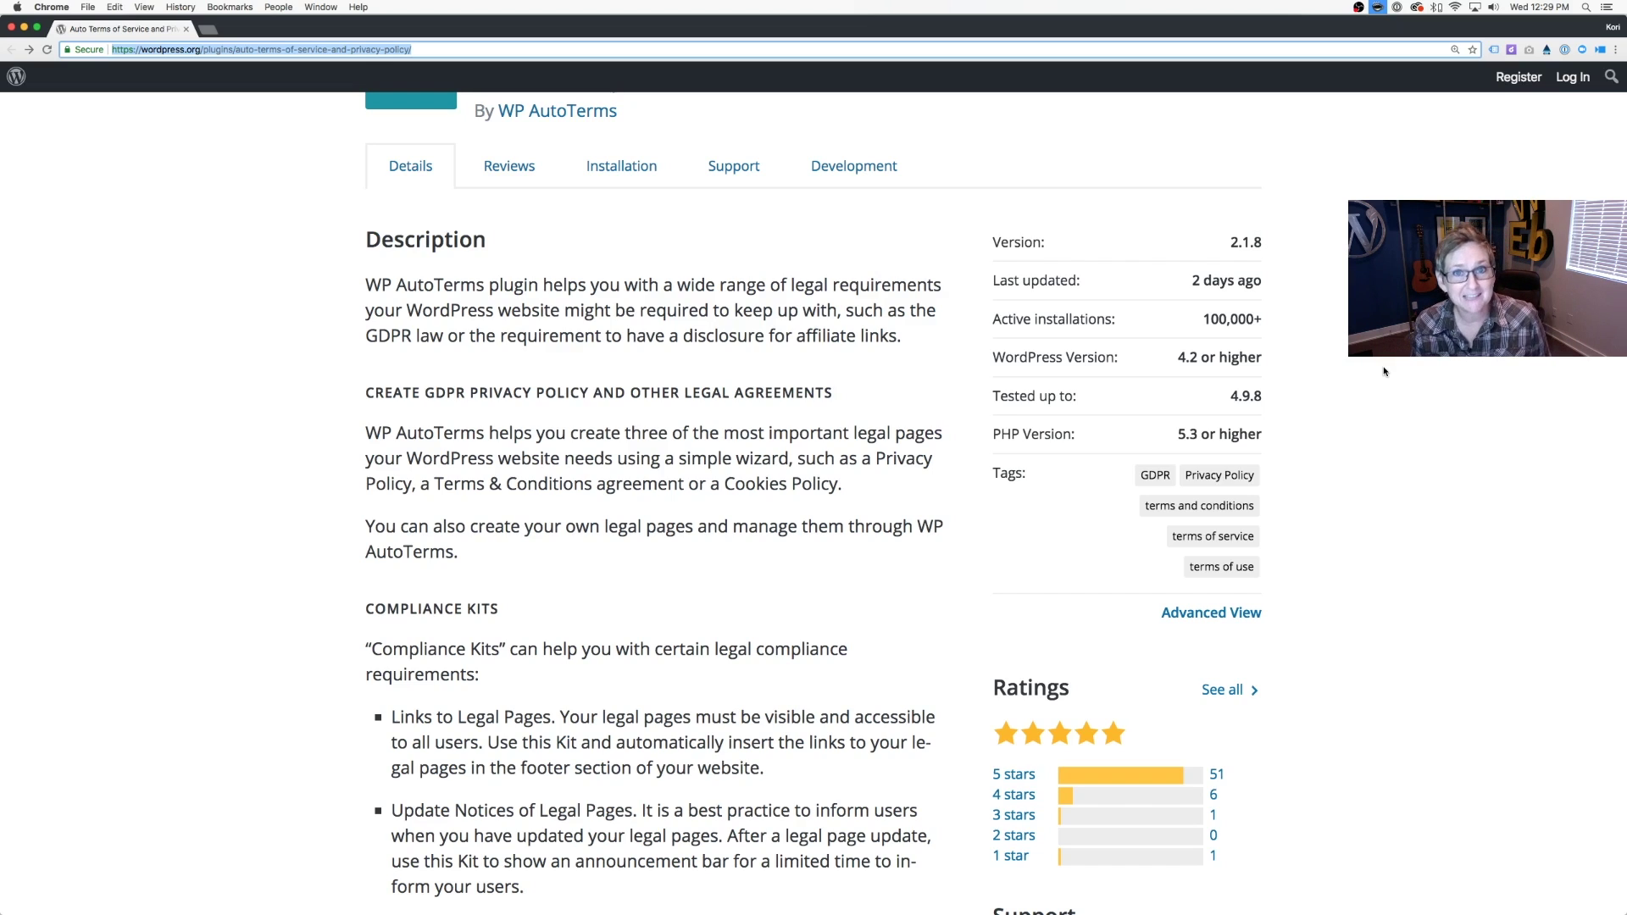
{"action": "scroll", "coordinate": [1385, 371], "scroll_direction": "down", "scroll_amount": 2}
{"action": "scroll", "coordinate": [1385, 371], "scroll_direction": "down", "scroll_amount": 1}
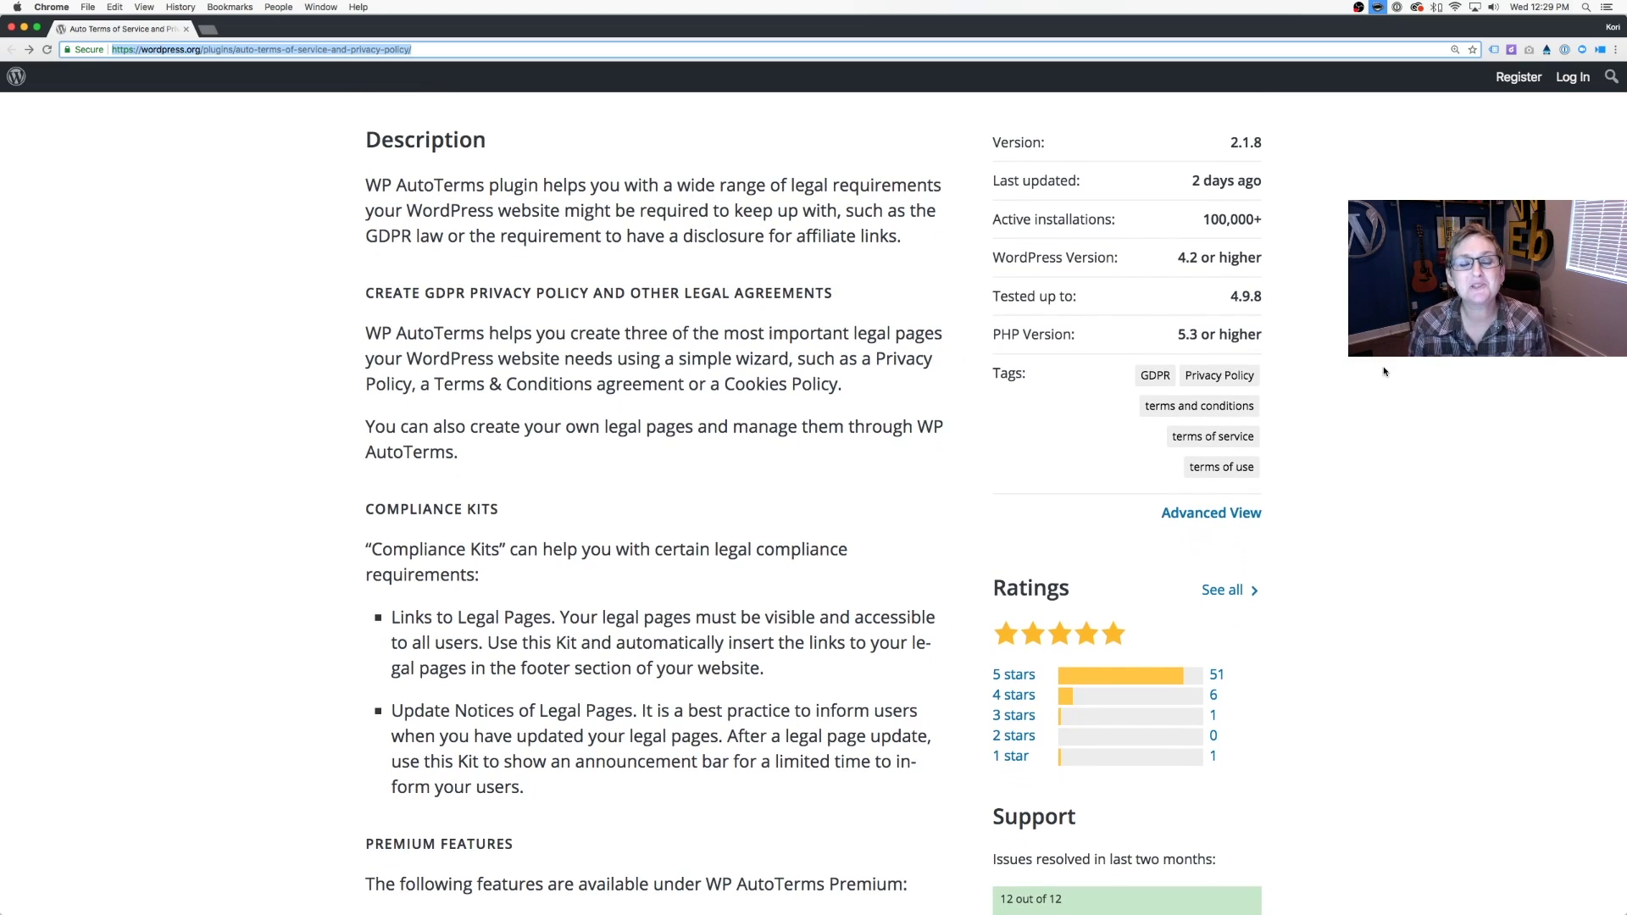
{"action": "scroll", "coordinate": [1385, 371], "scroll_direction": "down", "scroll_amount": 1}
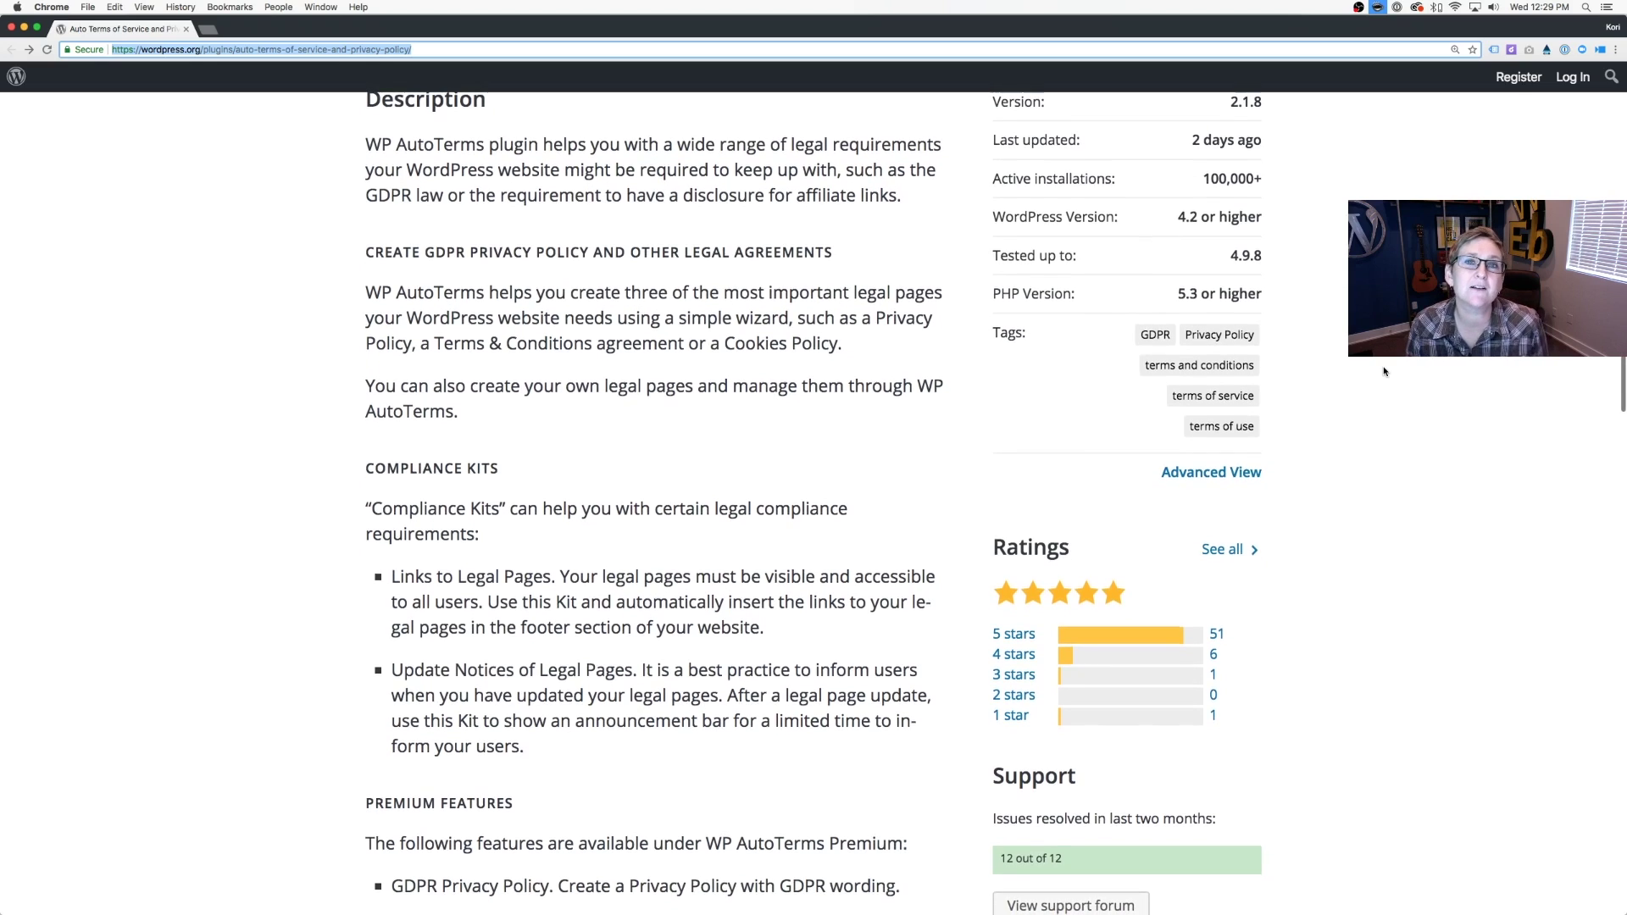
{"action": "scroll", "coordinate": [1384, 372], "scroll_direction": "down", "scroll_amount": 3}
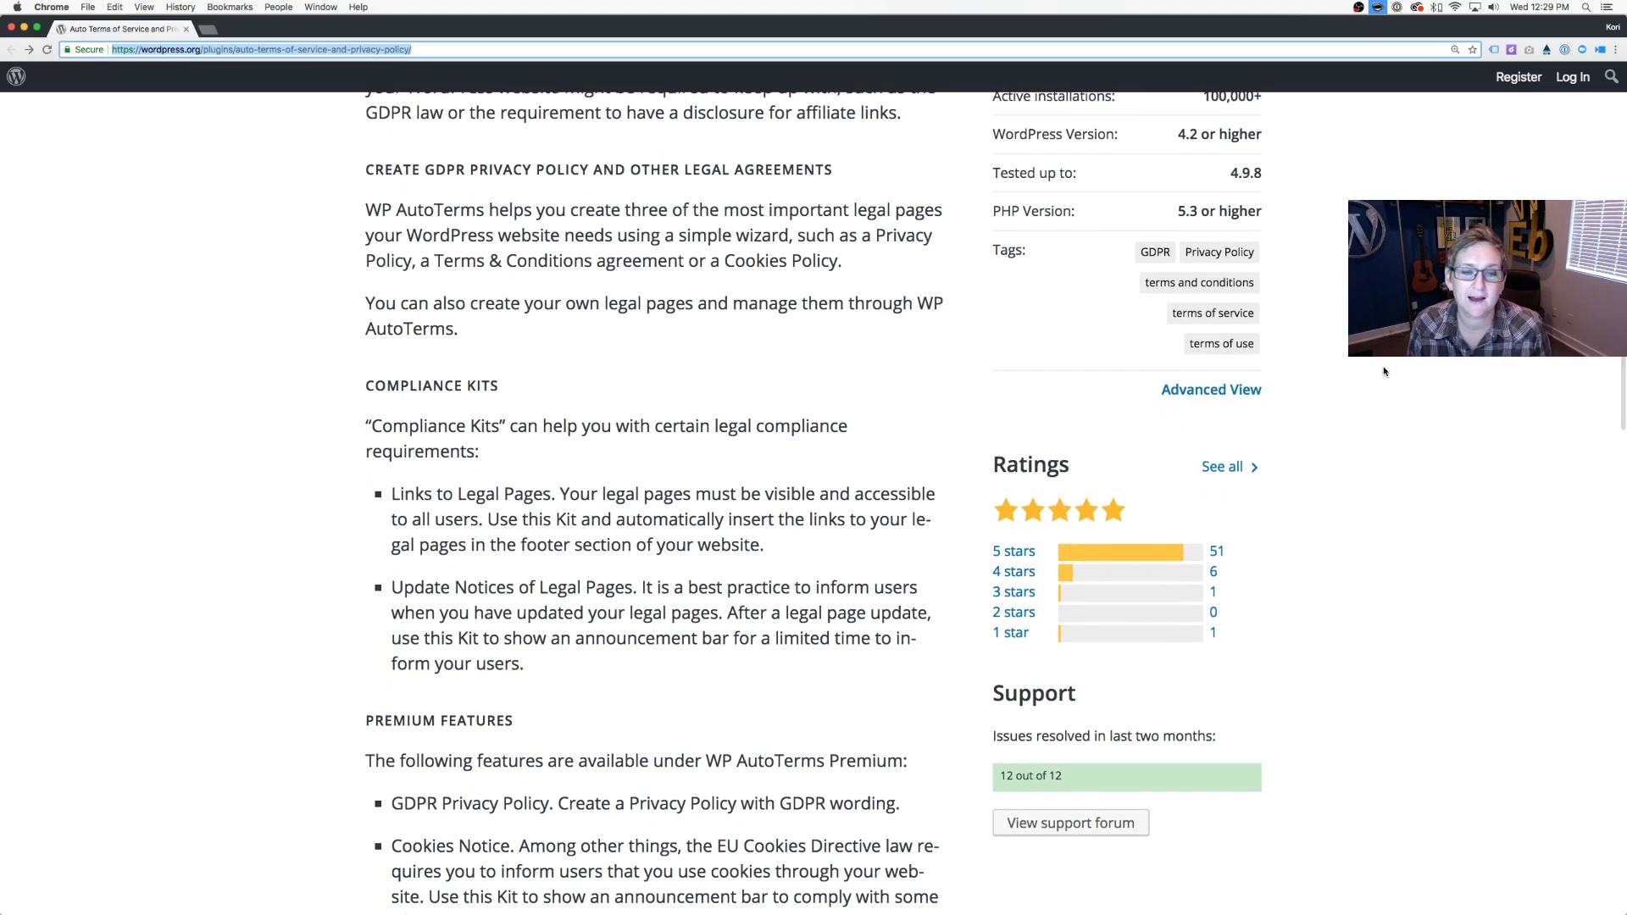
{"action": "scroll", "coordinate": [1385, 372], "scroll_direction": "up", "scroll_amount": 3}
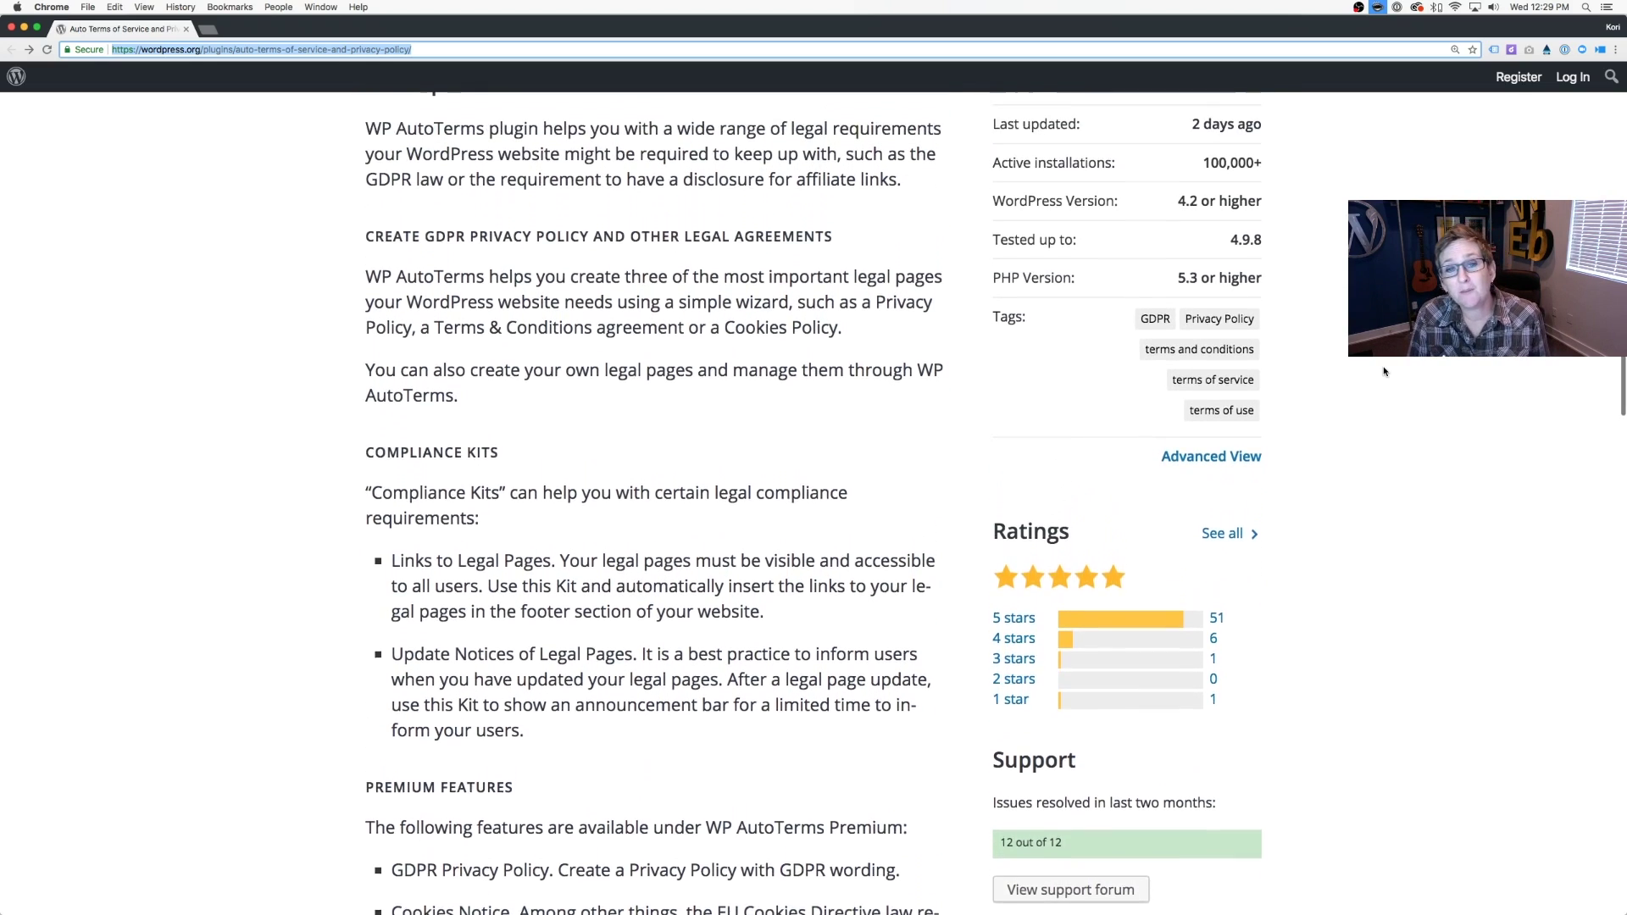
{"action": "scroll", "coordinate": [1384, 372], "scroll_direction": "up", "scroll_amount": 2}
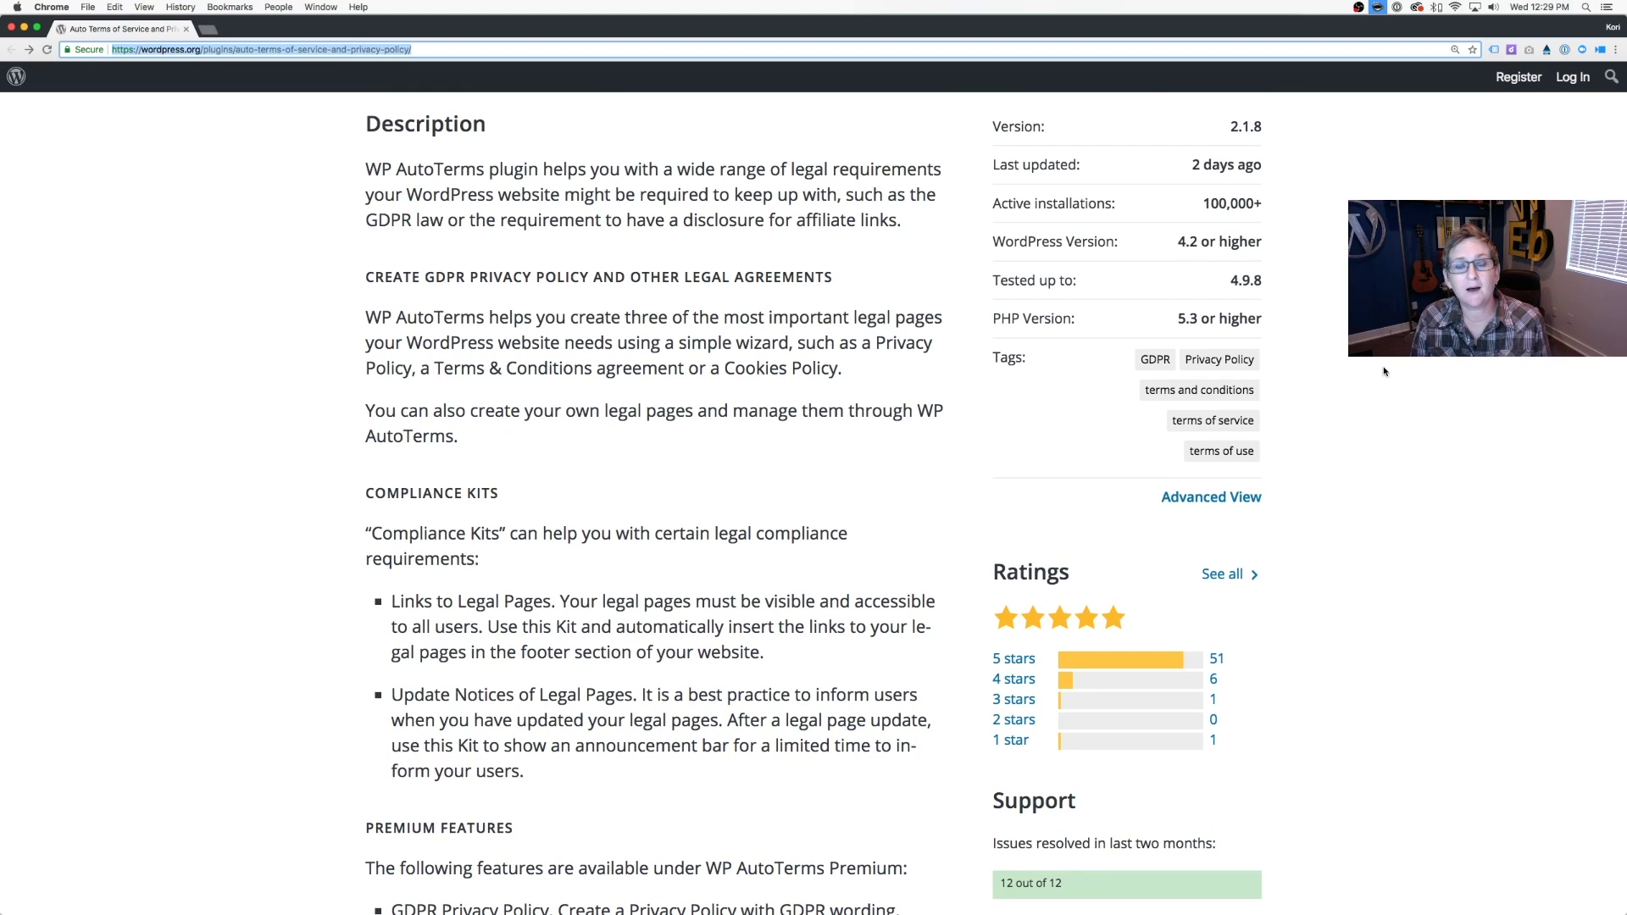
{"action": "scroll", "coordinate": [1384, 372], "scroll_direction": "up", "scroll_amount": 4}
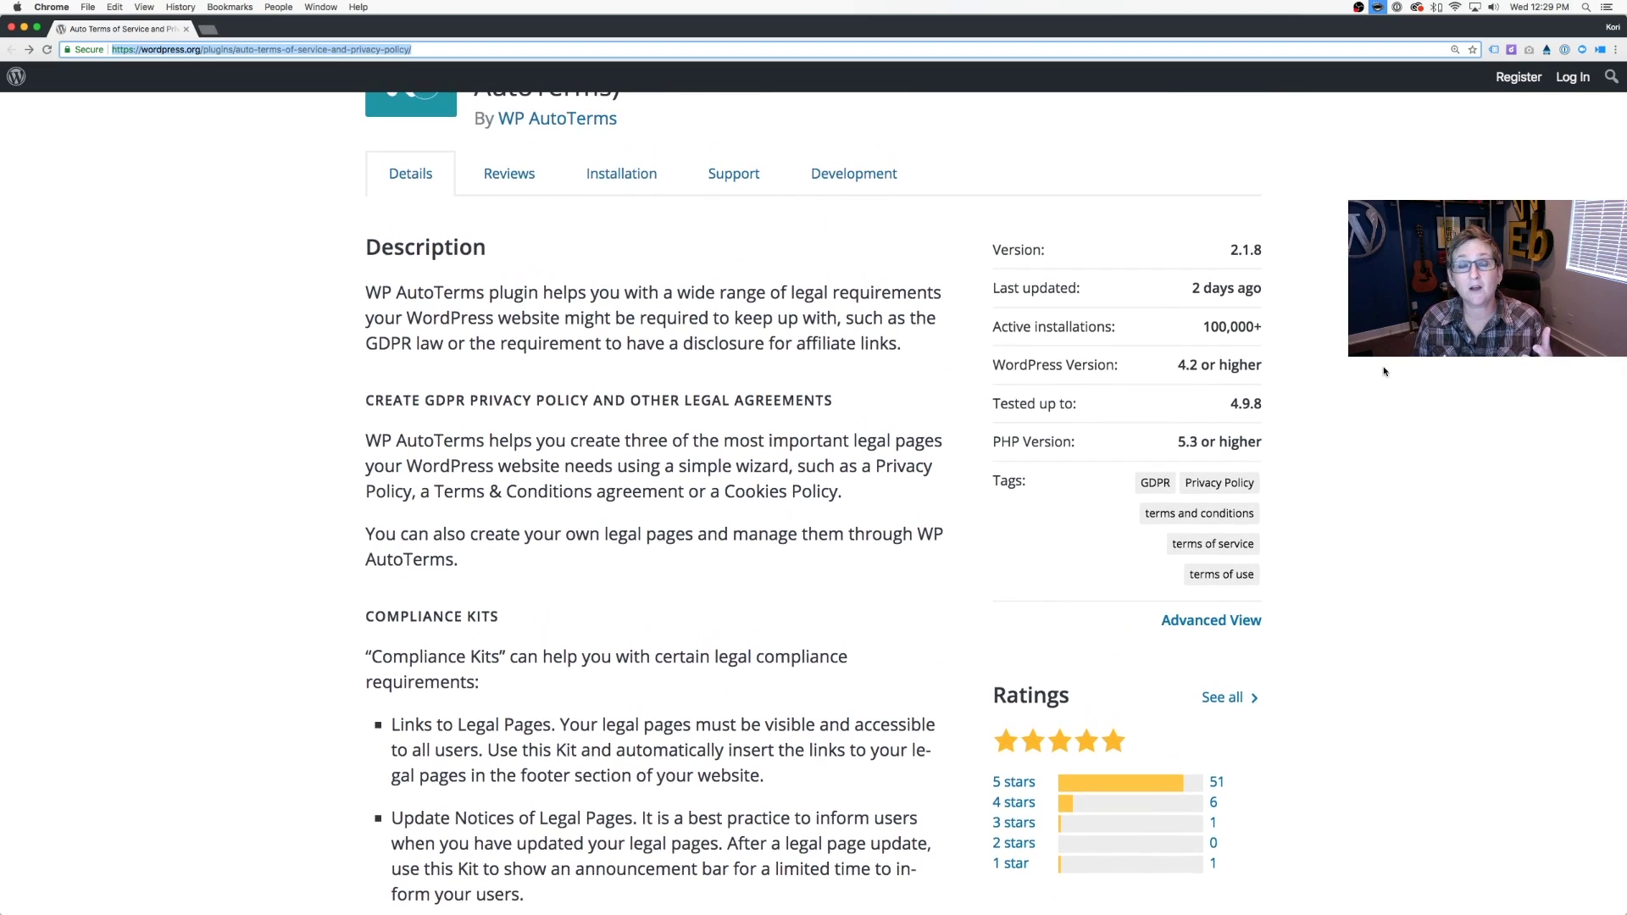
{"action": "scroll", "coordinate": [1385, 372], "scroll_direction": "up", "scroll_amount": 3}
{"action": "scroll", "coordinate": [1385, 371], "scroll_direction": "up", "scroll_amount": 2}
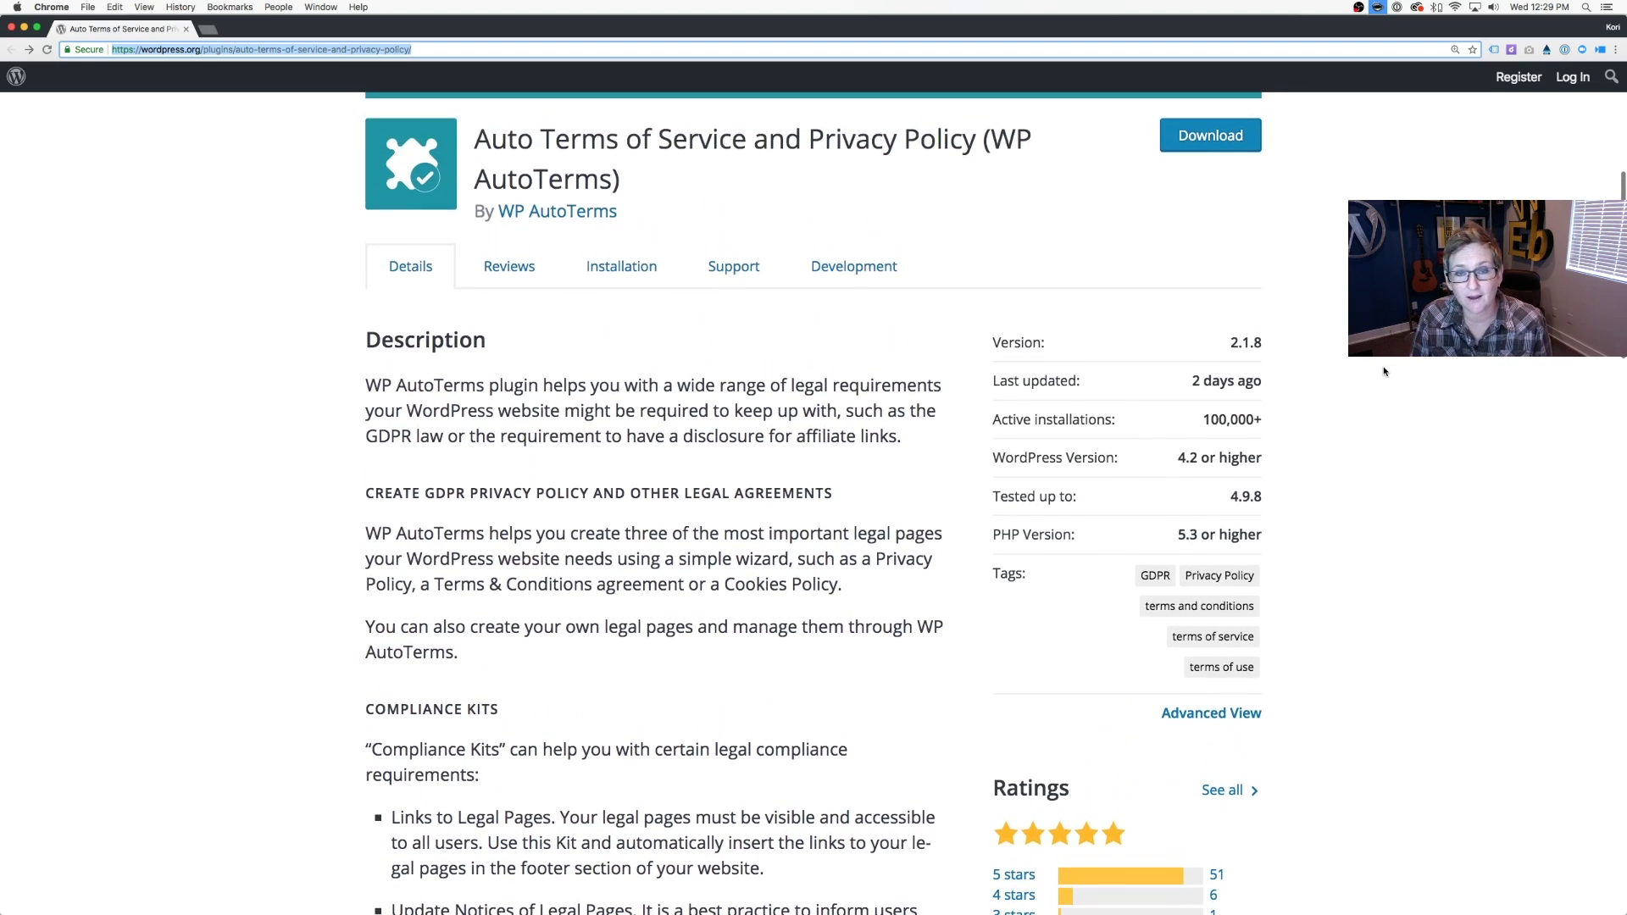
{"action": "scroll", "coordinate": [1384, 372], "scroll_direction": "up", "scroll_amount": 4}
{"action": "scroll", "coordinate": [1385, 372], "scroll_direction": "up", "scroll_amount": 2}
{"action": "scroll", "coordinate": [1385, 371], "scroll_direction": "up", "scroll_amount": 2}
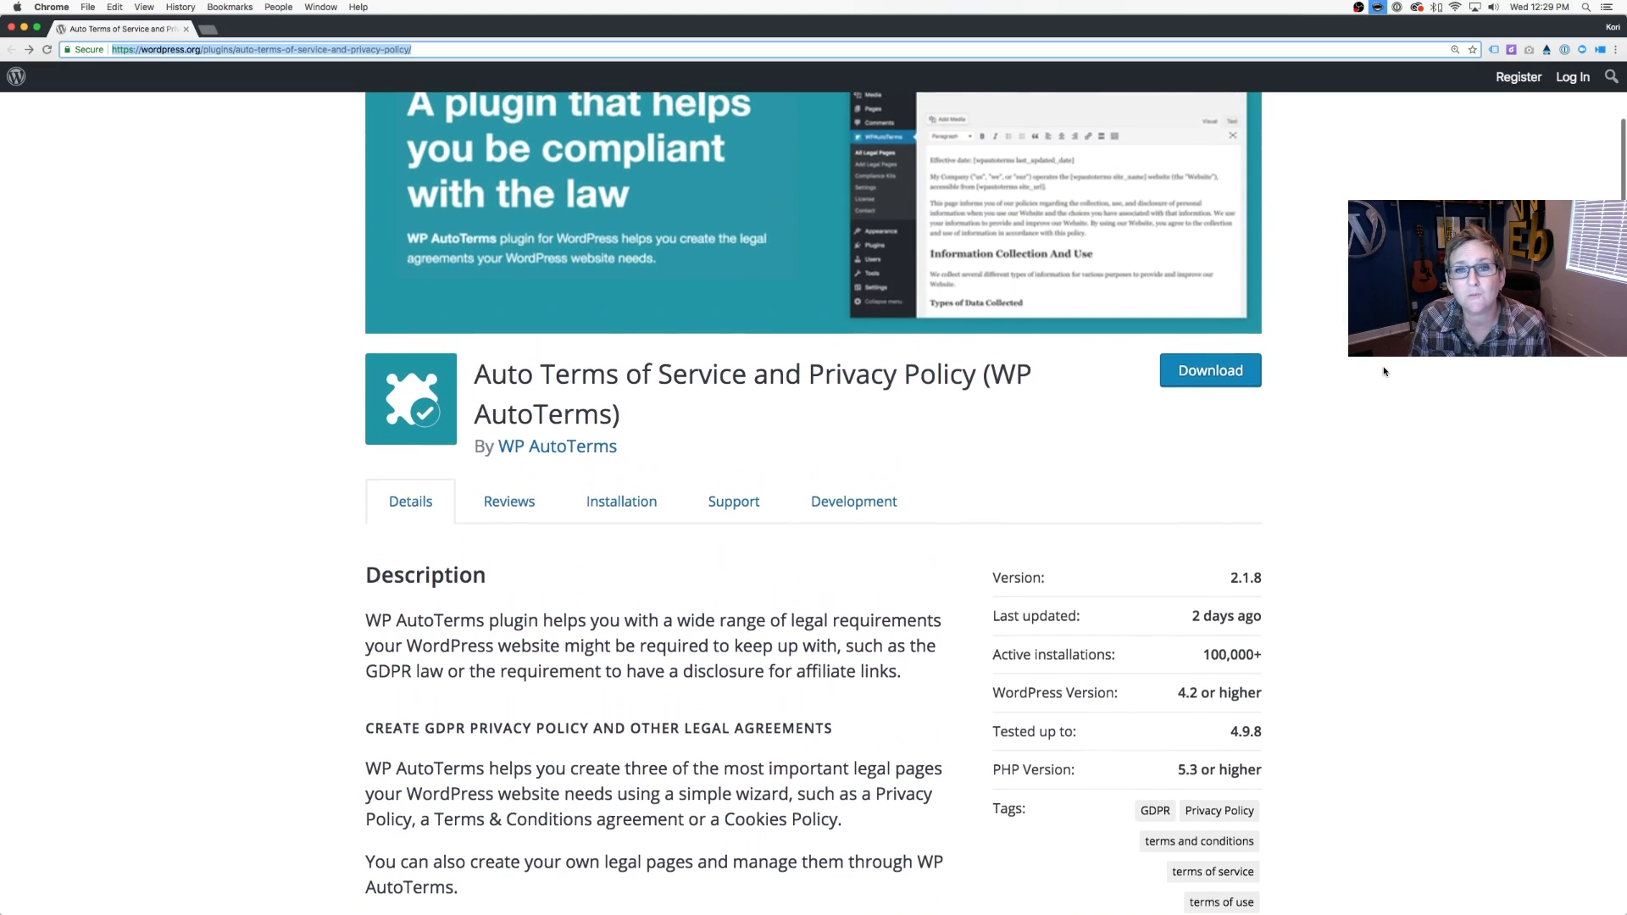
{"action": "scroll", "coordinate": [1384, 371], "scroll_direction": "up", "scroll_amount": 2}
{"action": "scroll", "coordinate": [1384, 372], "scroll_direction": "up", "scroll_amount": 1}
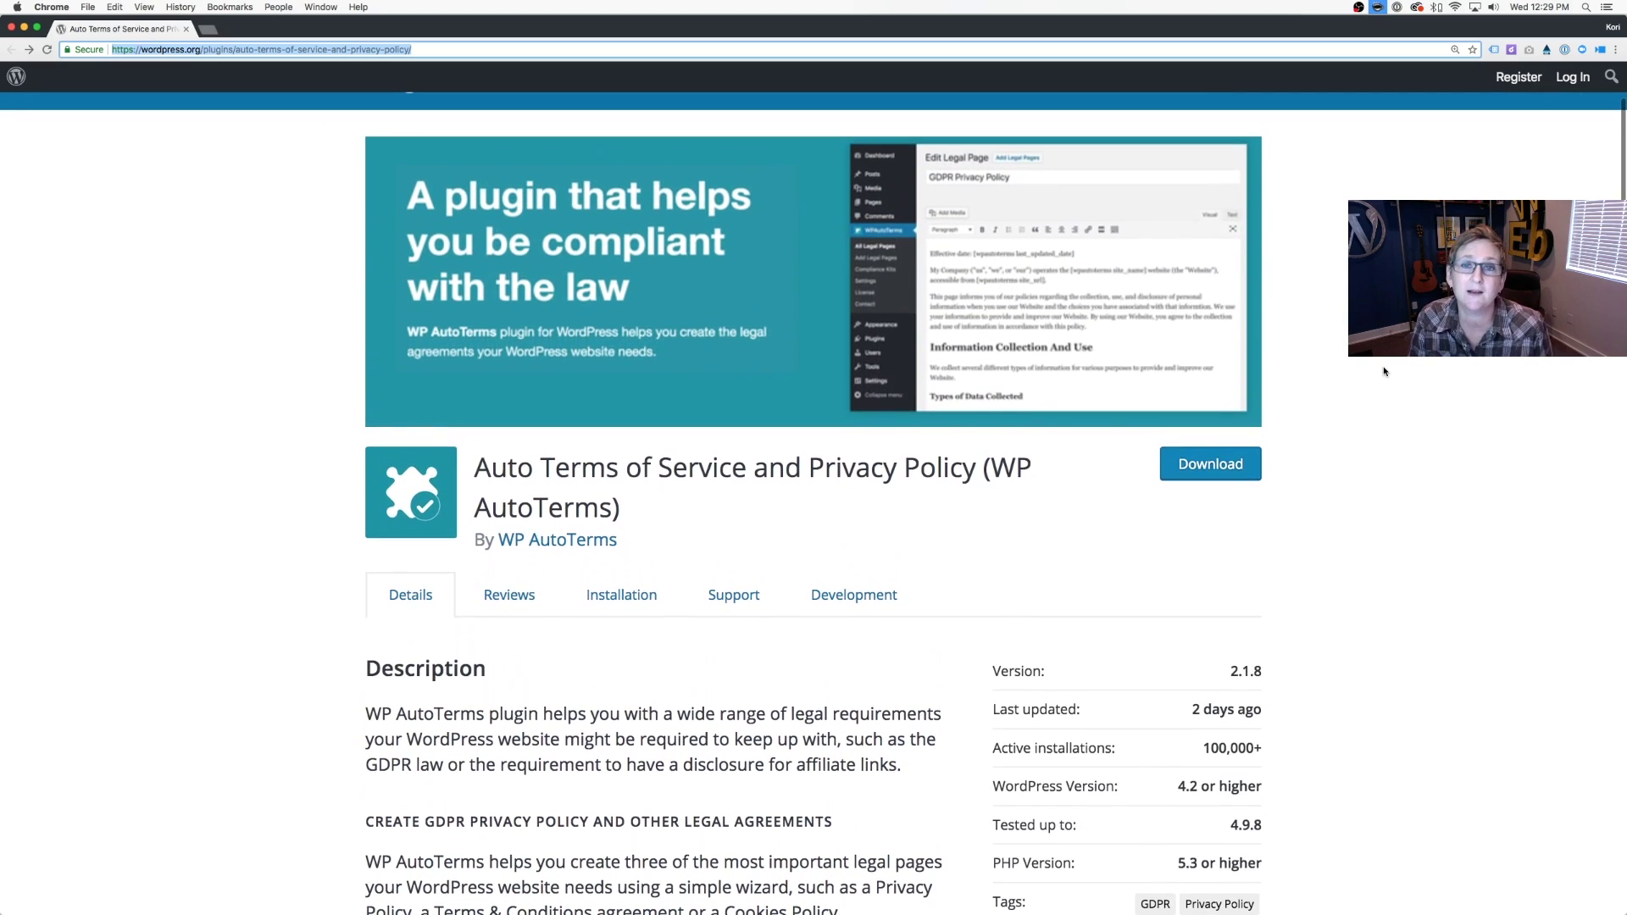
{"action": "scroll", "coordinate": [1385, 372], "scroll_direction": "up", "scroll_amount": 1}
{"action": "scroll", "coordinate": [1385, 372], "scroll_direction": "up", "scroll_amount": 1}
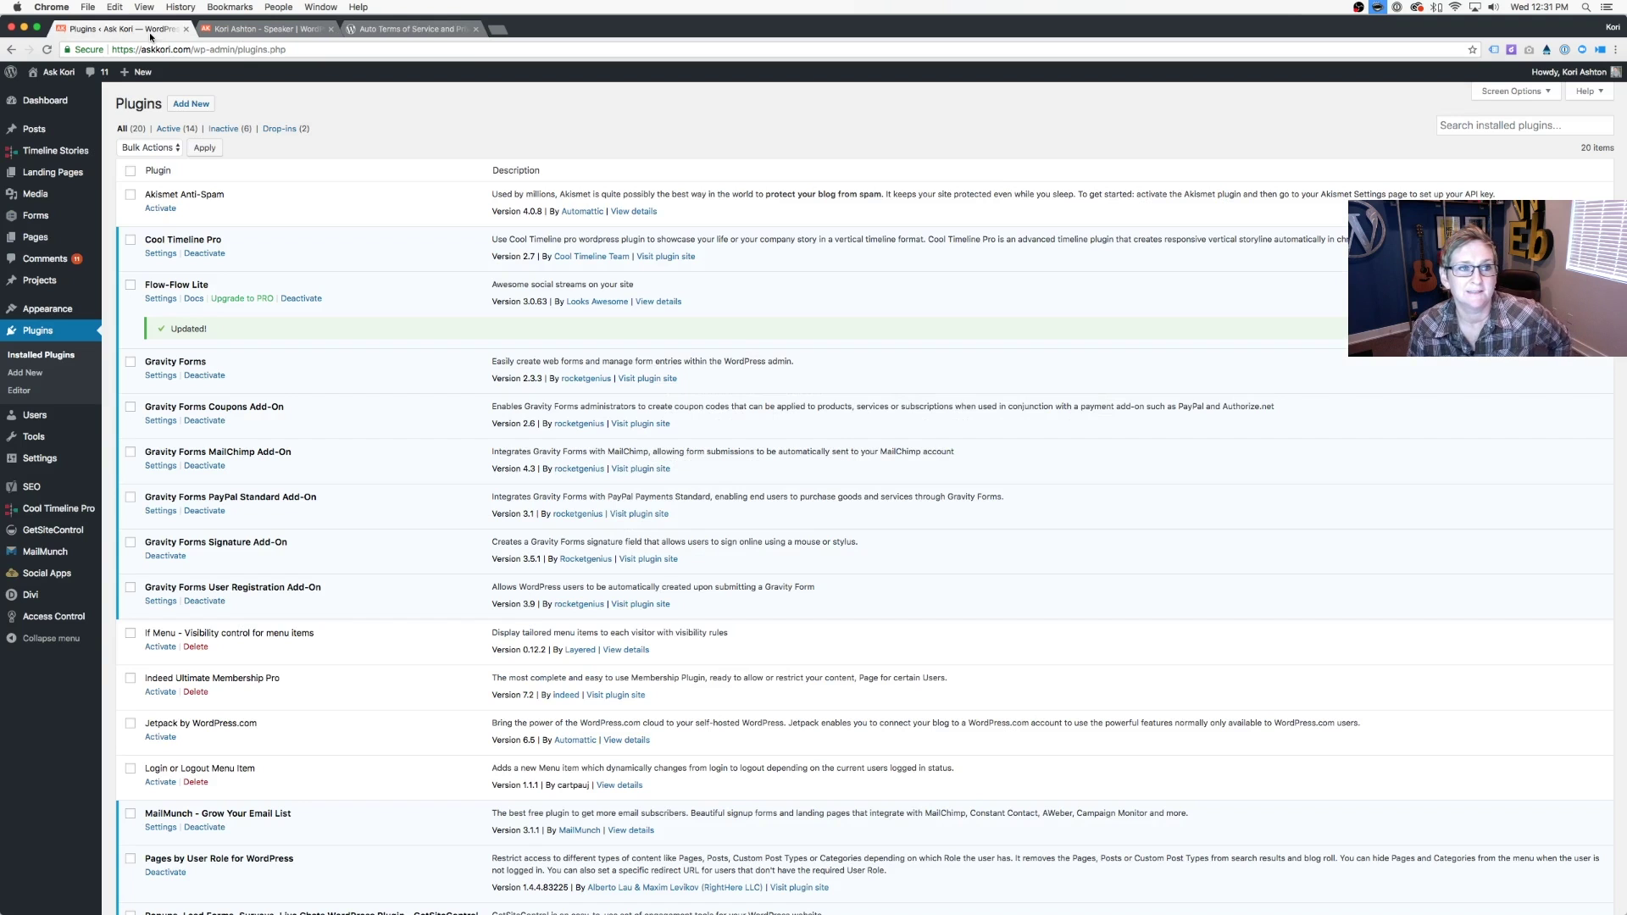
Step: Search the Add Plugins installer for 'auto terms' to find WP AutoTerms
{"action": "left_click", "coordinate": [192, 103]}
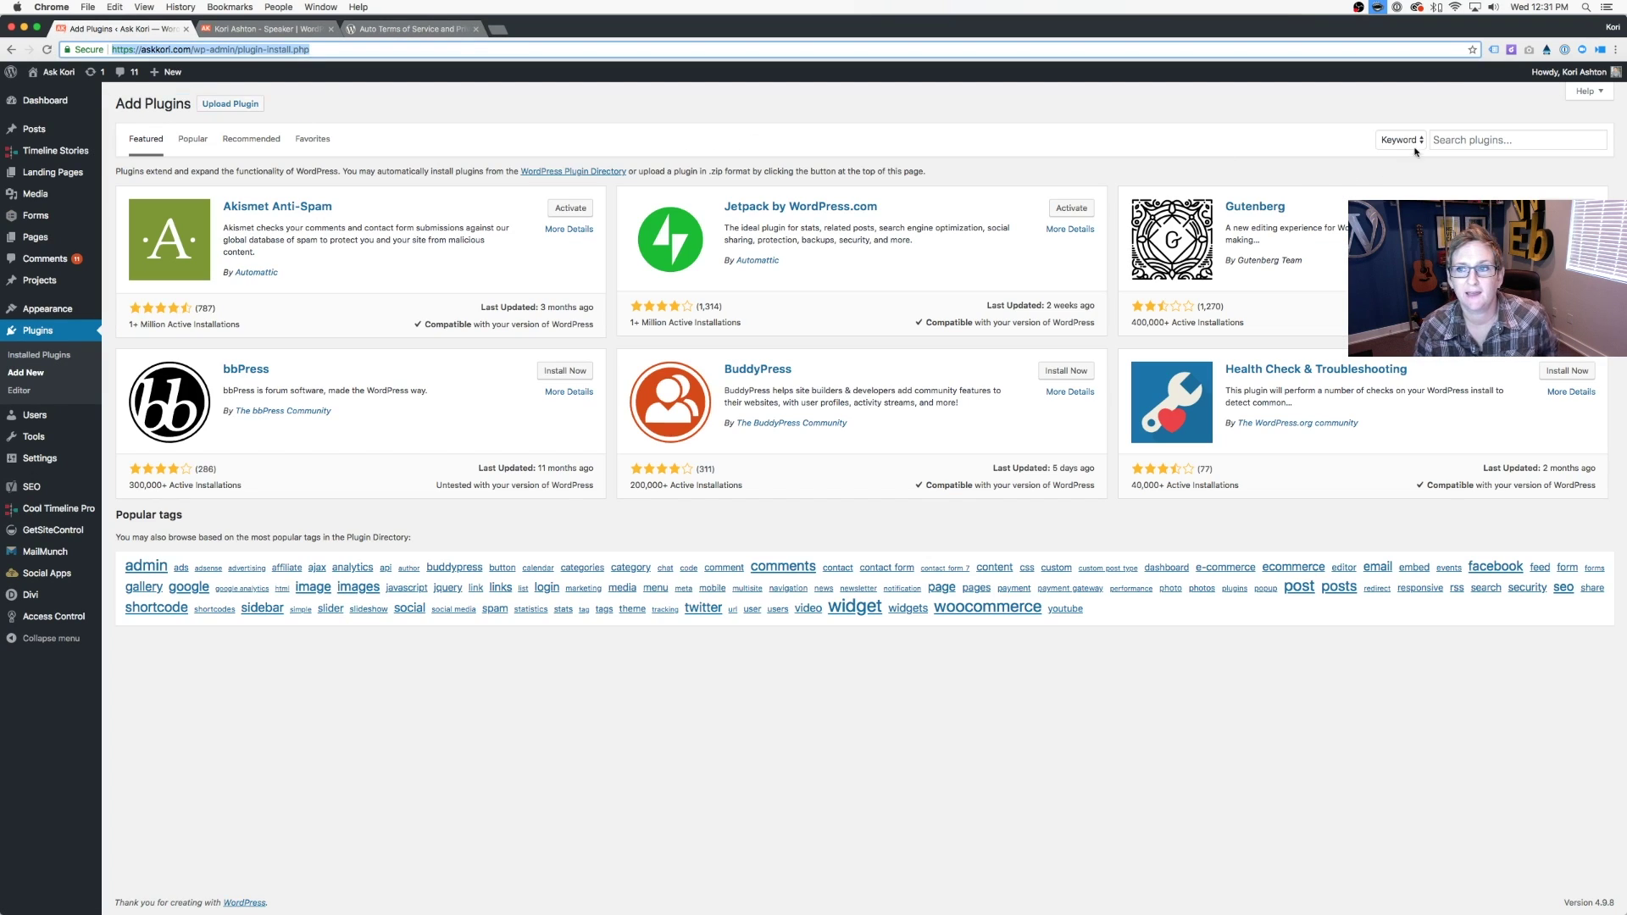
{"action": "left_click", "coordinate": [1469, 141]}
{"action": "type", "text": "auto term"}
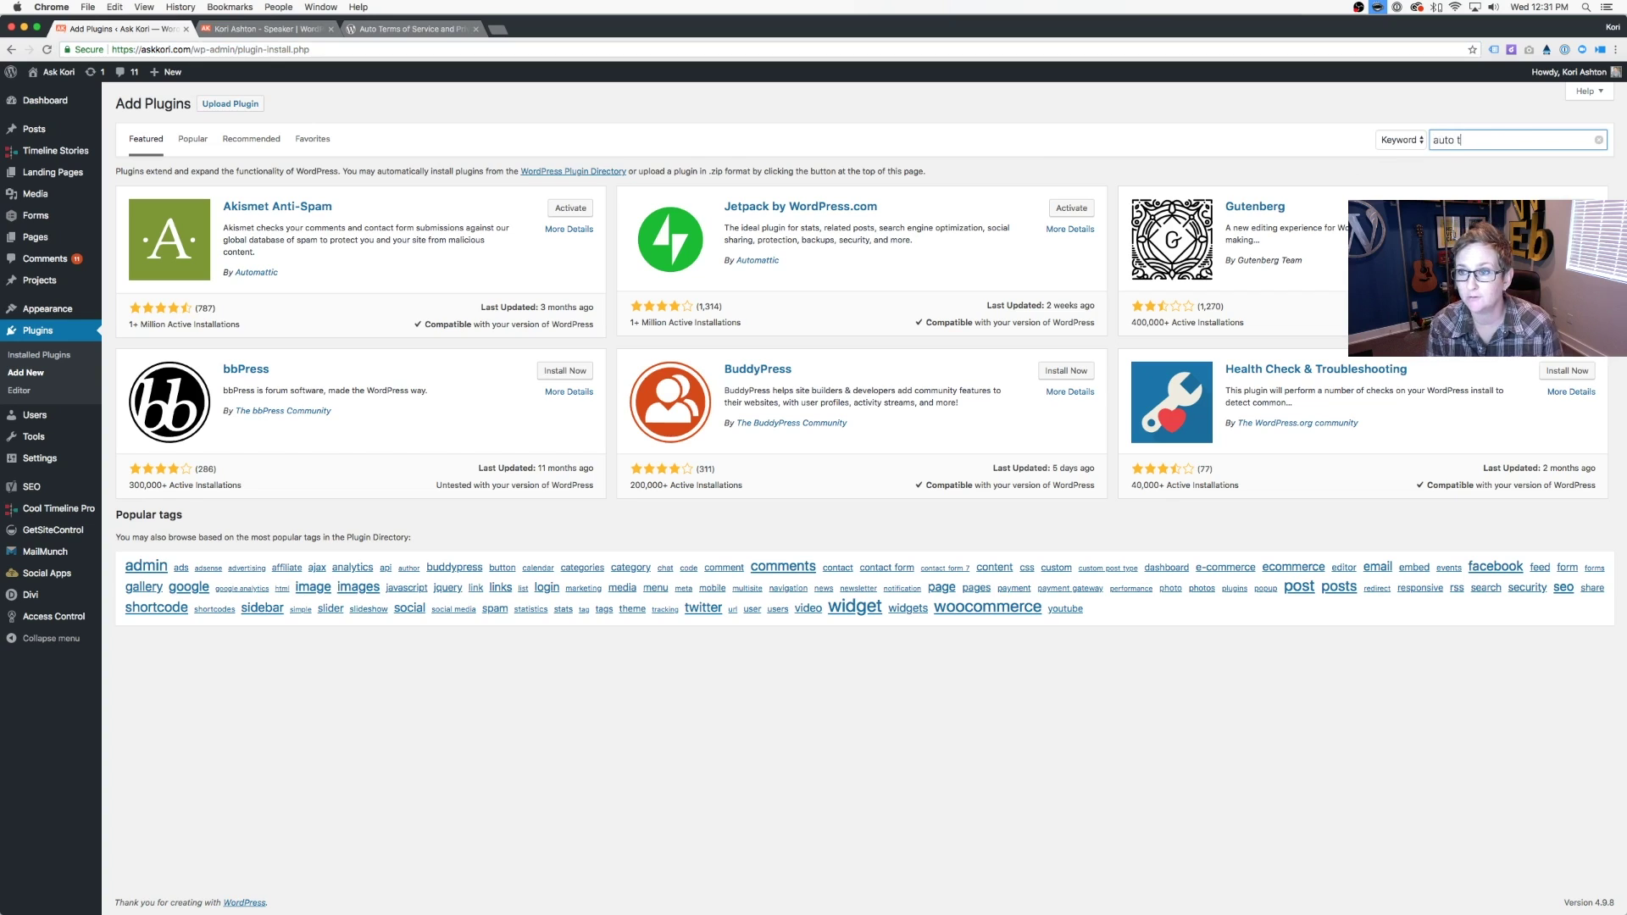
{"action": "key", "text": "Return"}
{"action": "key", "text": "BackSpace"}
{"action": "key", "text": "BackSpace"}
{"action": "type", "text": "rms"}
{"action": "key", "text": "Return"}
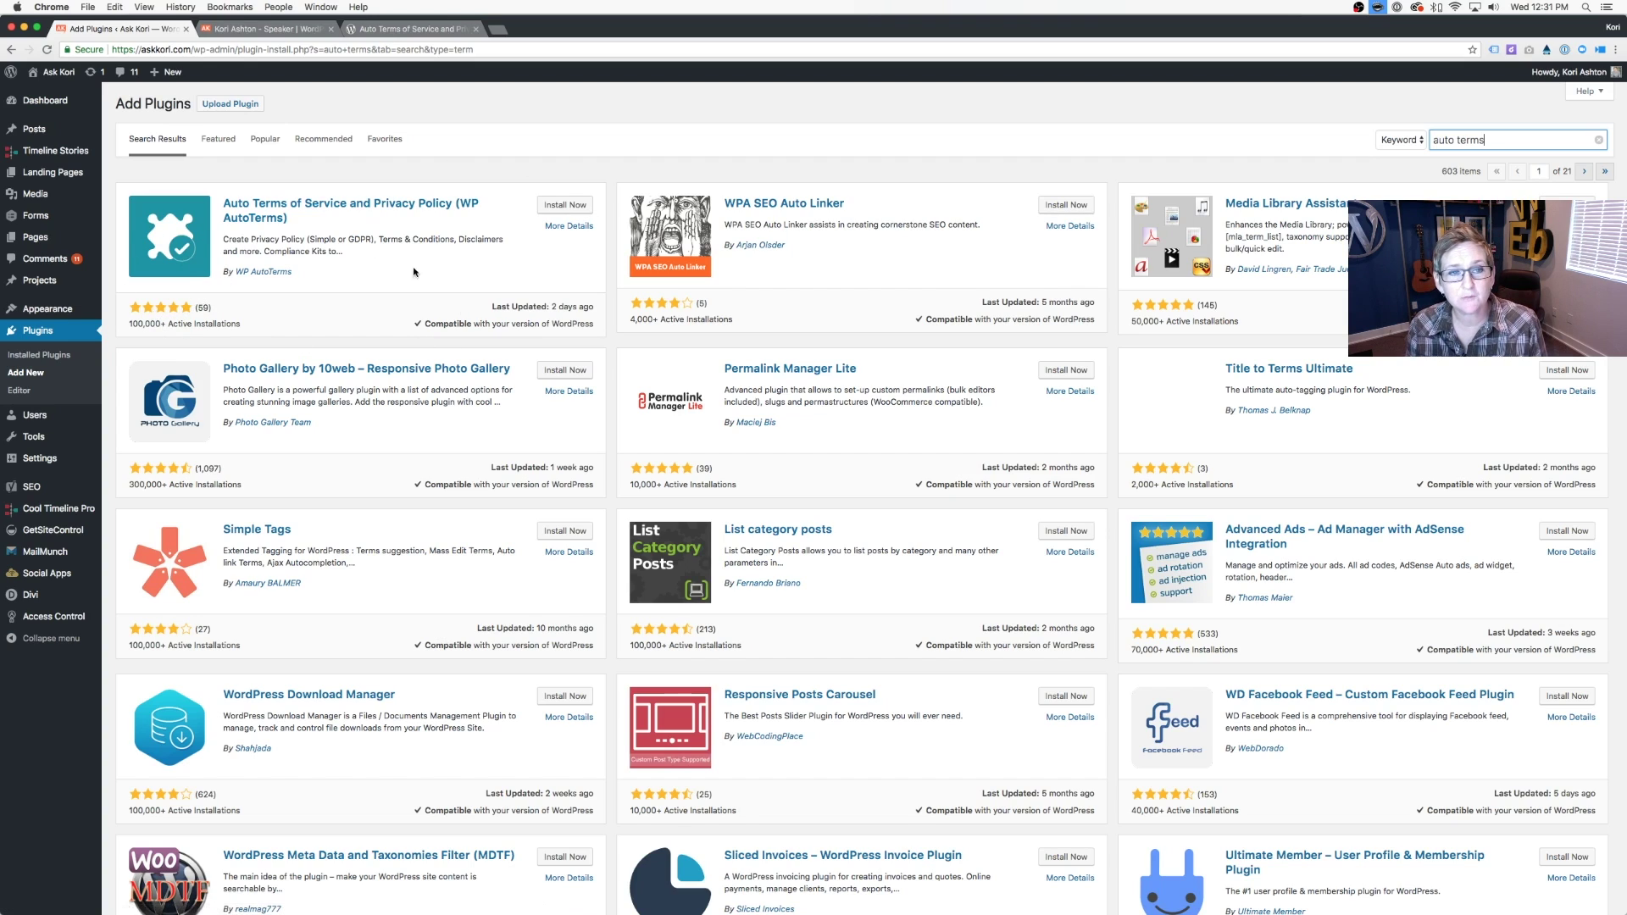
Step: Install and activate the Auto Terms of Service and Privacy Policy plugin
{"action": "left_click", "coordinate": [563, 205]}
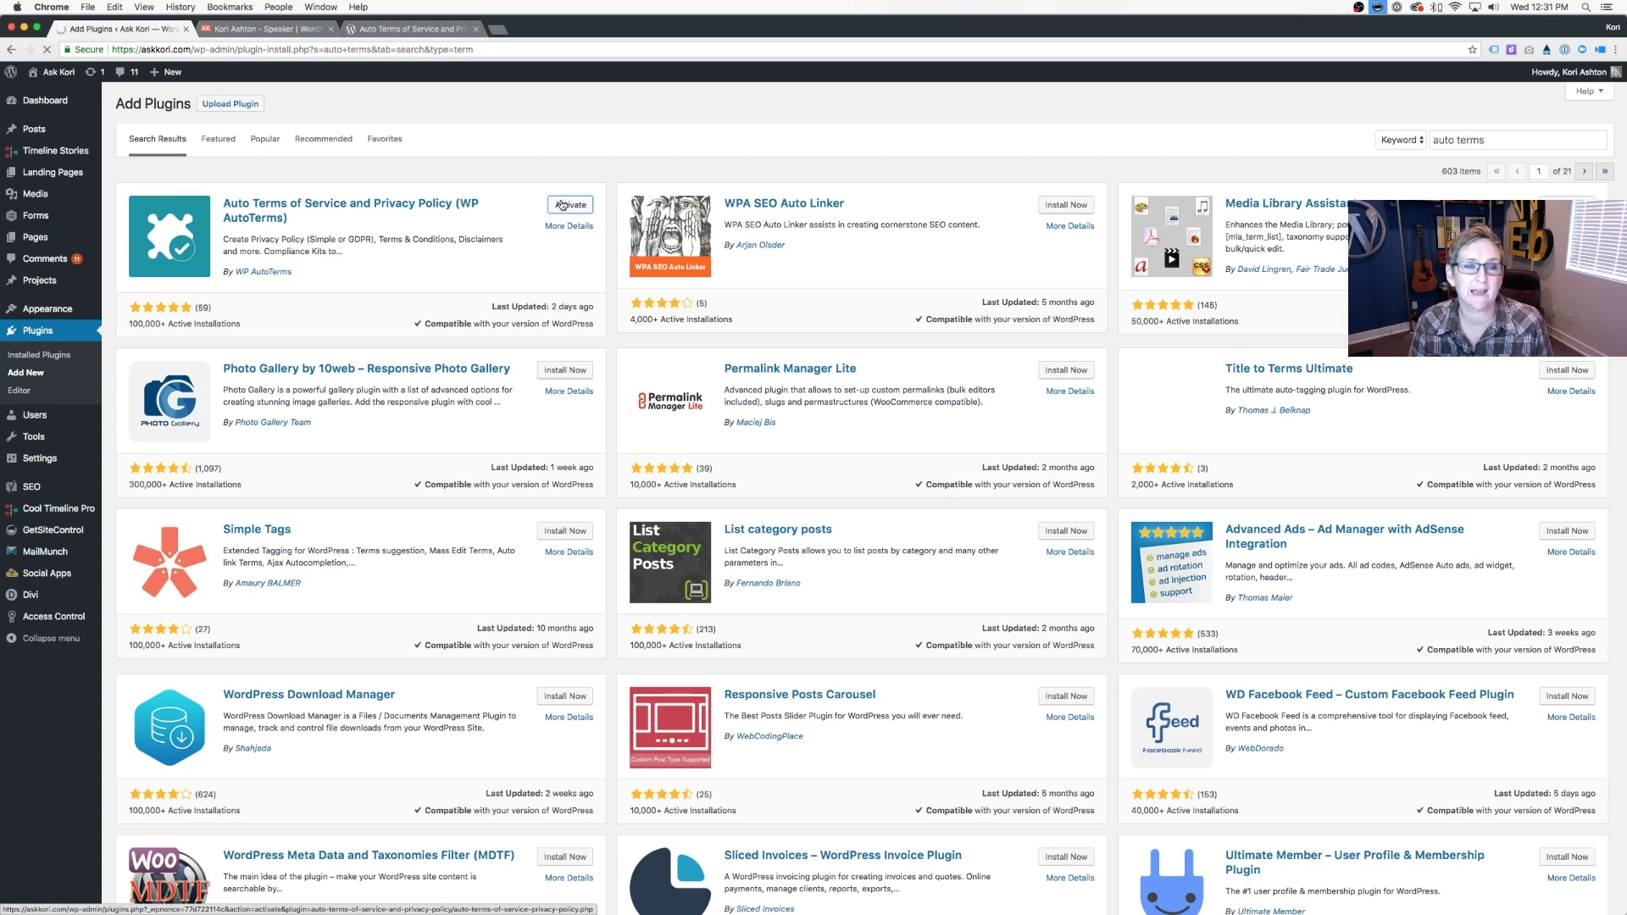
{"action": "left_click", "coordinate": [568, 204]}
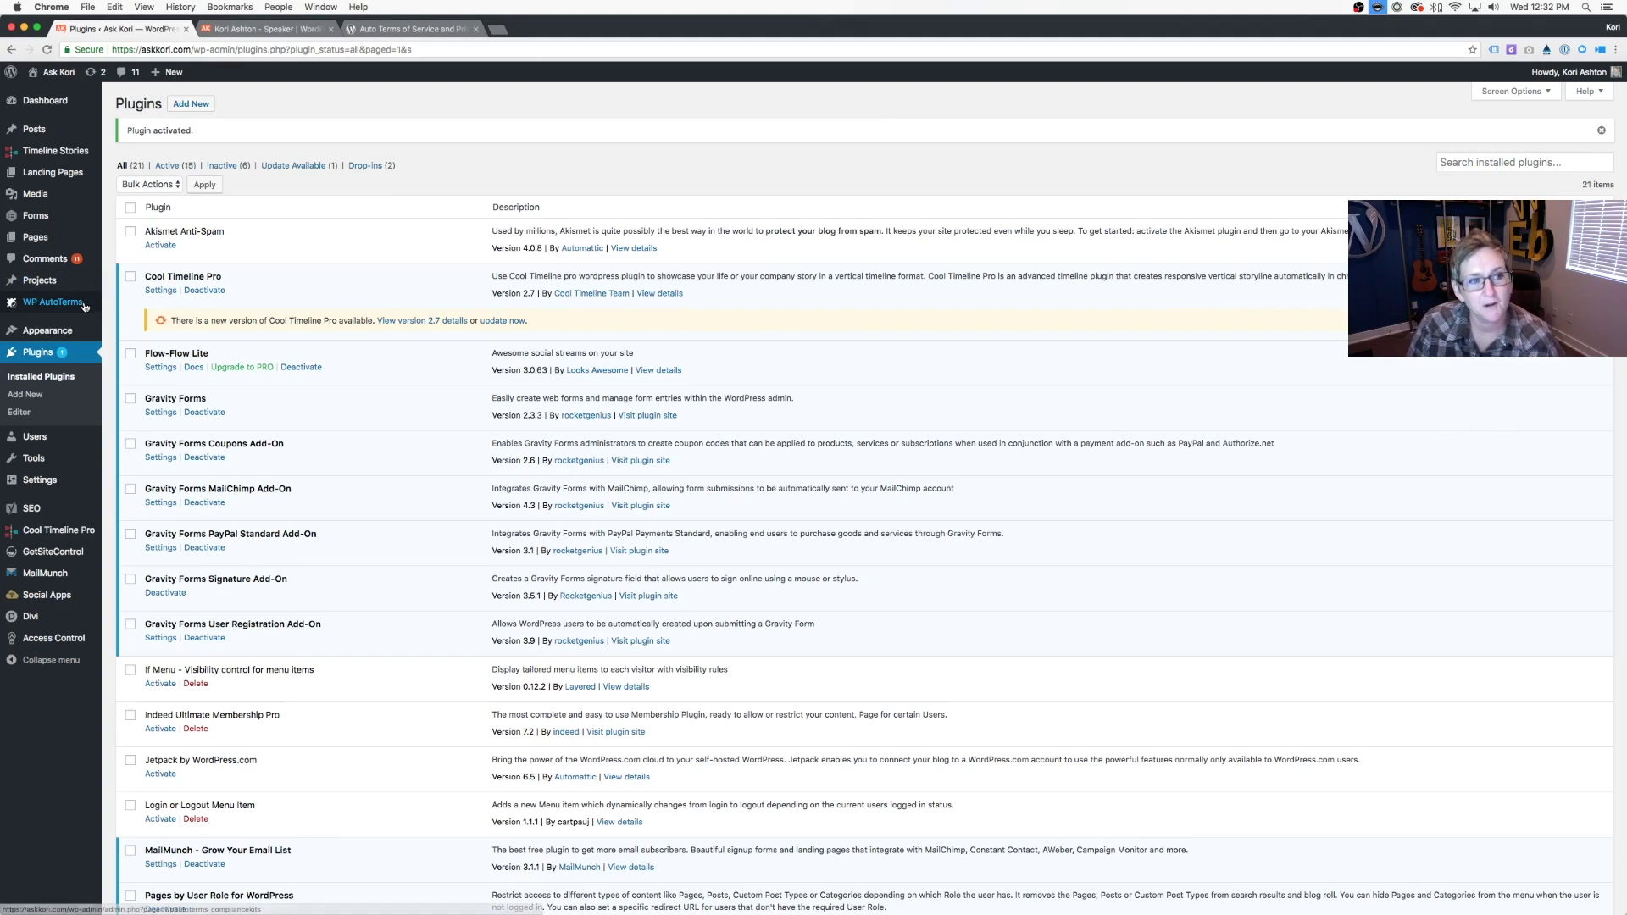
{"action": "mouse_move", "coordinate": [54, 303]}
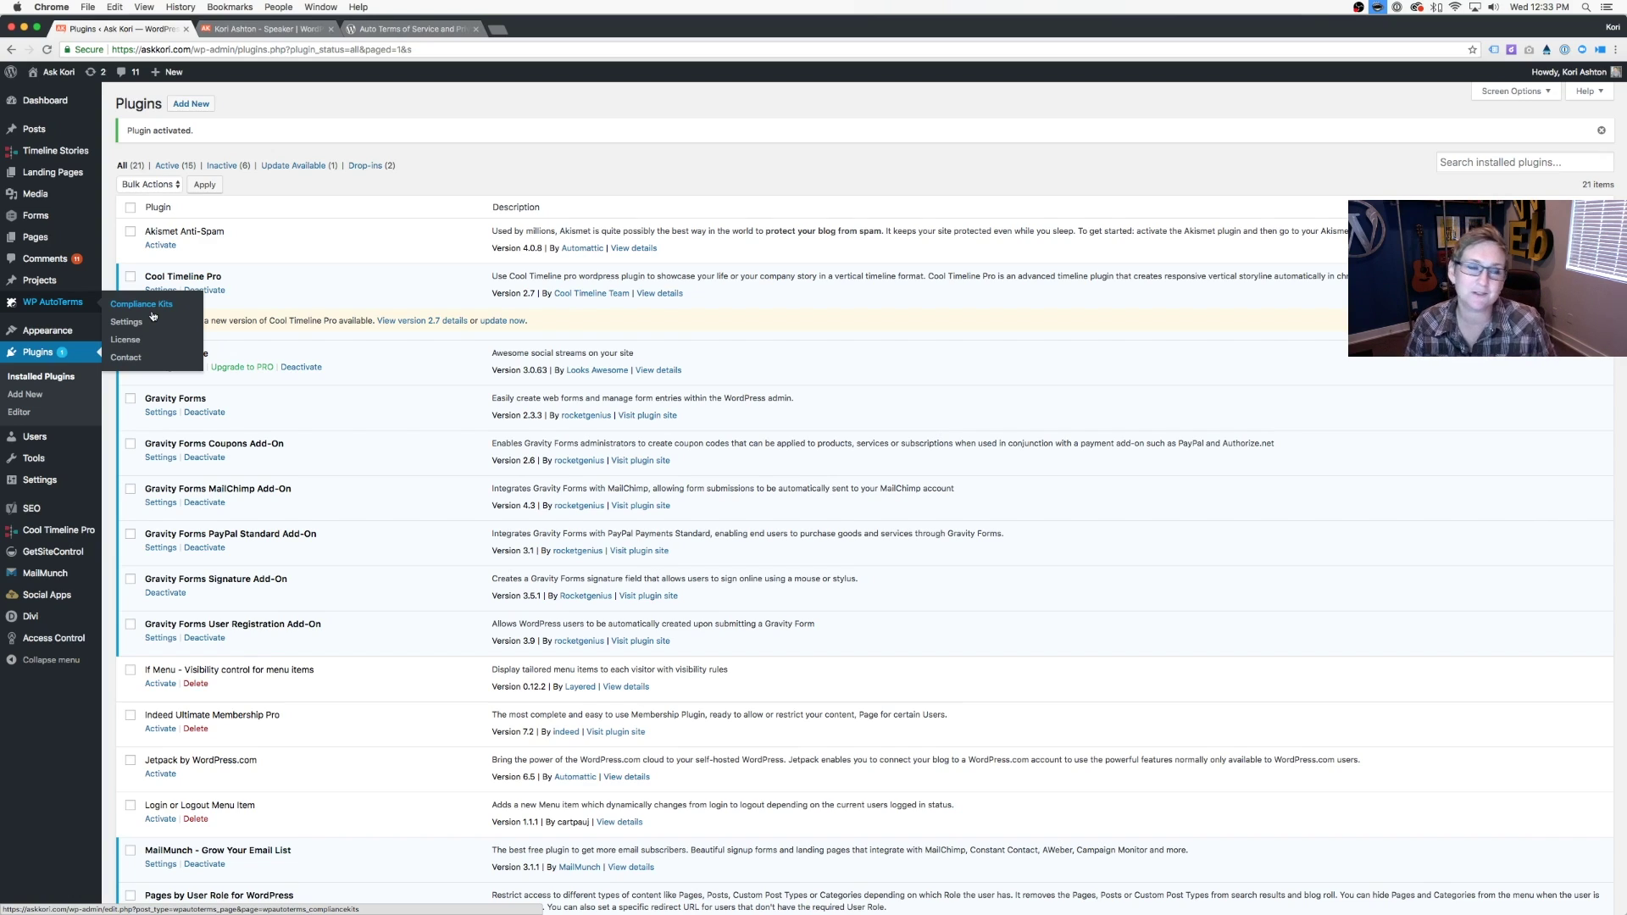
Step: Save WP AutoTerms settings with website and company Ask Kori, country United States, state Texas
{"action": "left_click", "coordinate": [138, 322]}
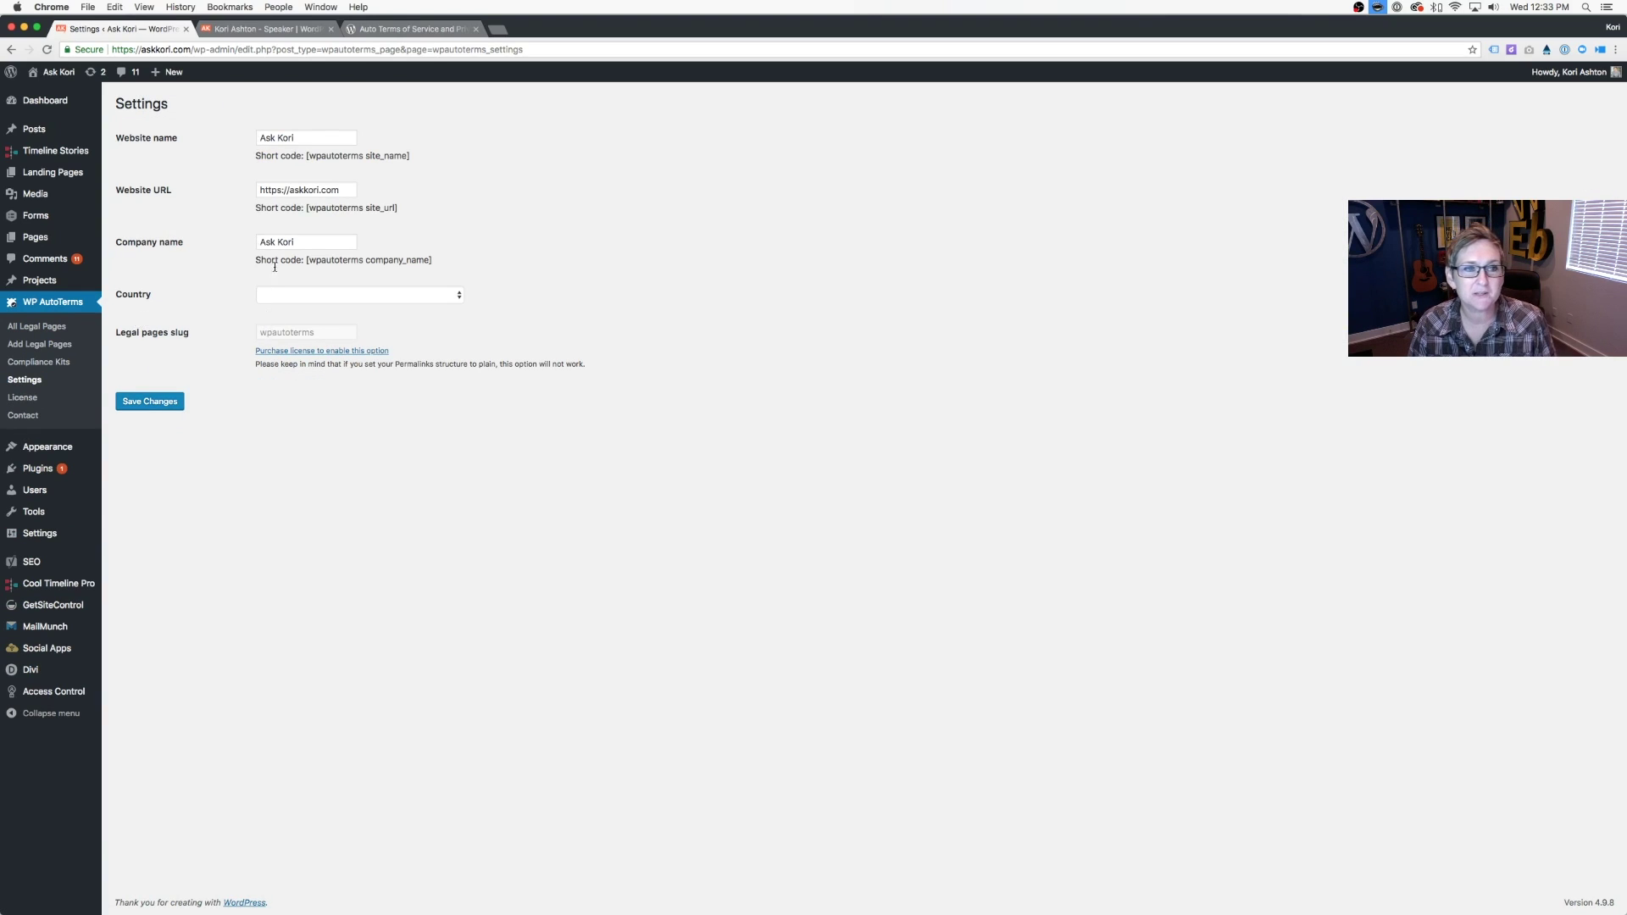
{"action": "left_click", "coordinate": [312, 136]}
{"action": "left_click", "coordinate": [302, 242]}
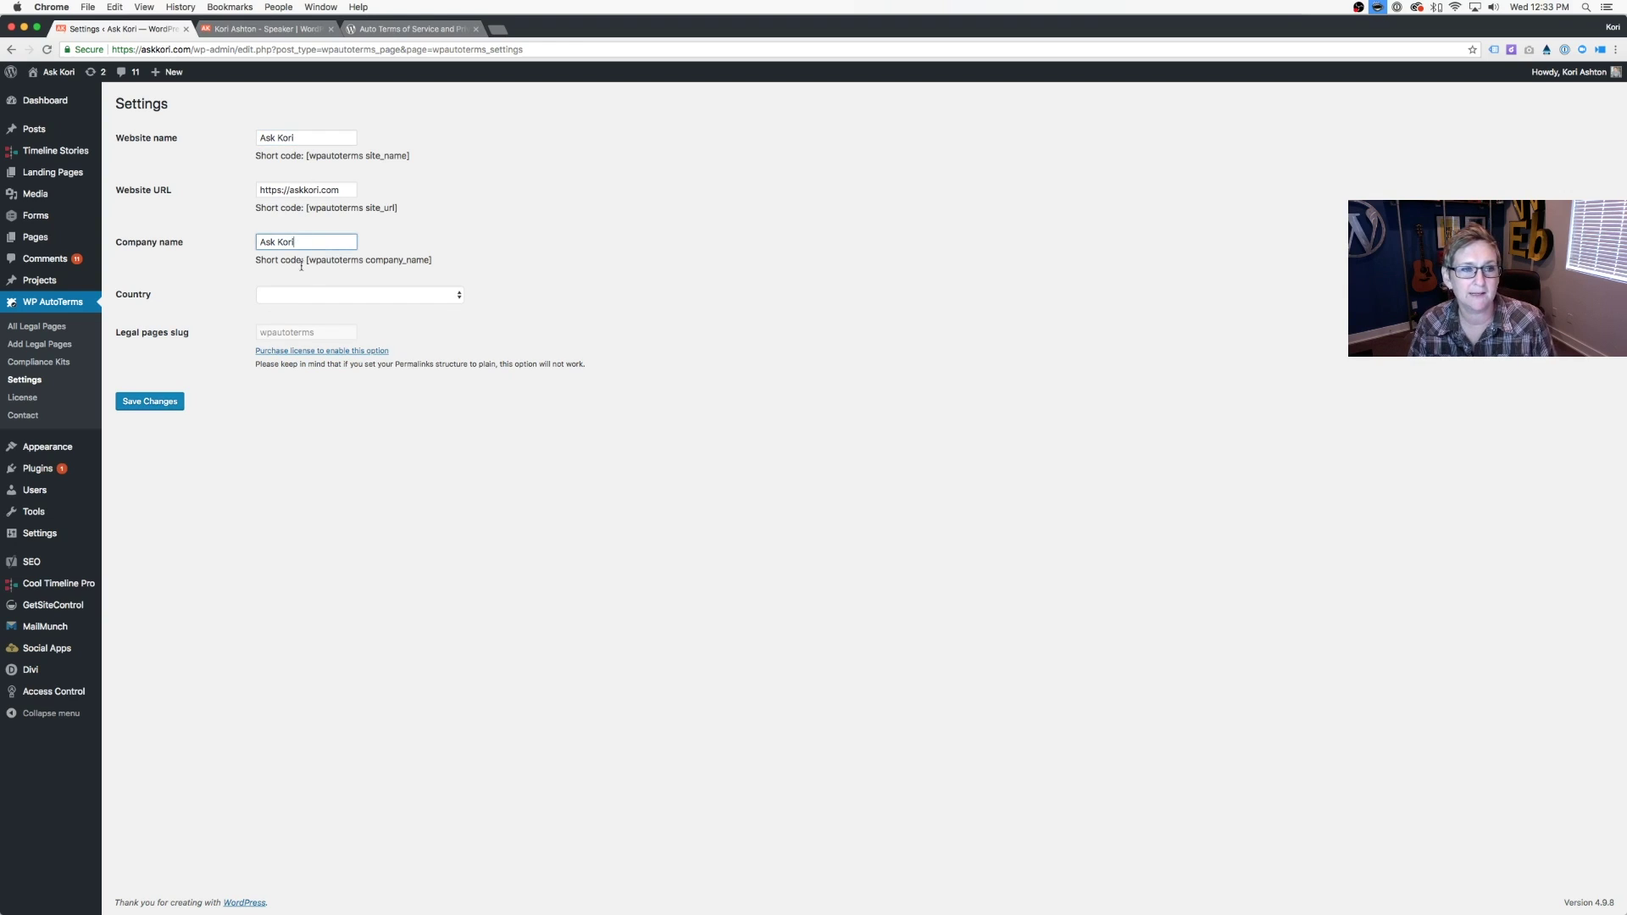
{"action": "left_click", "coordinate": [306, 296]}
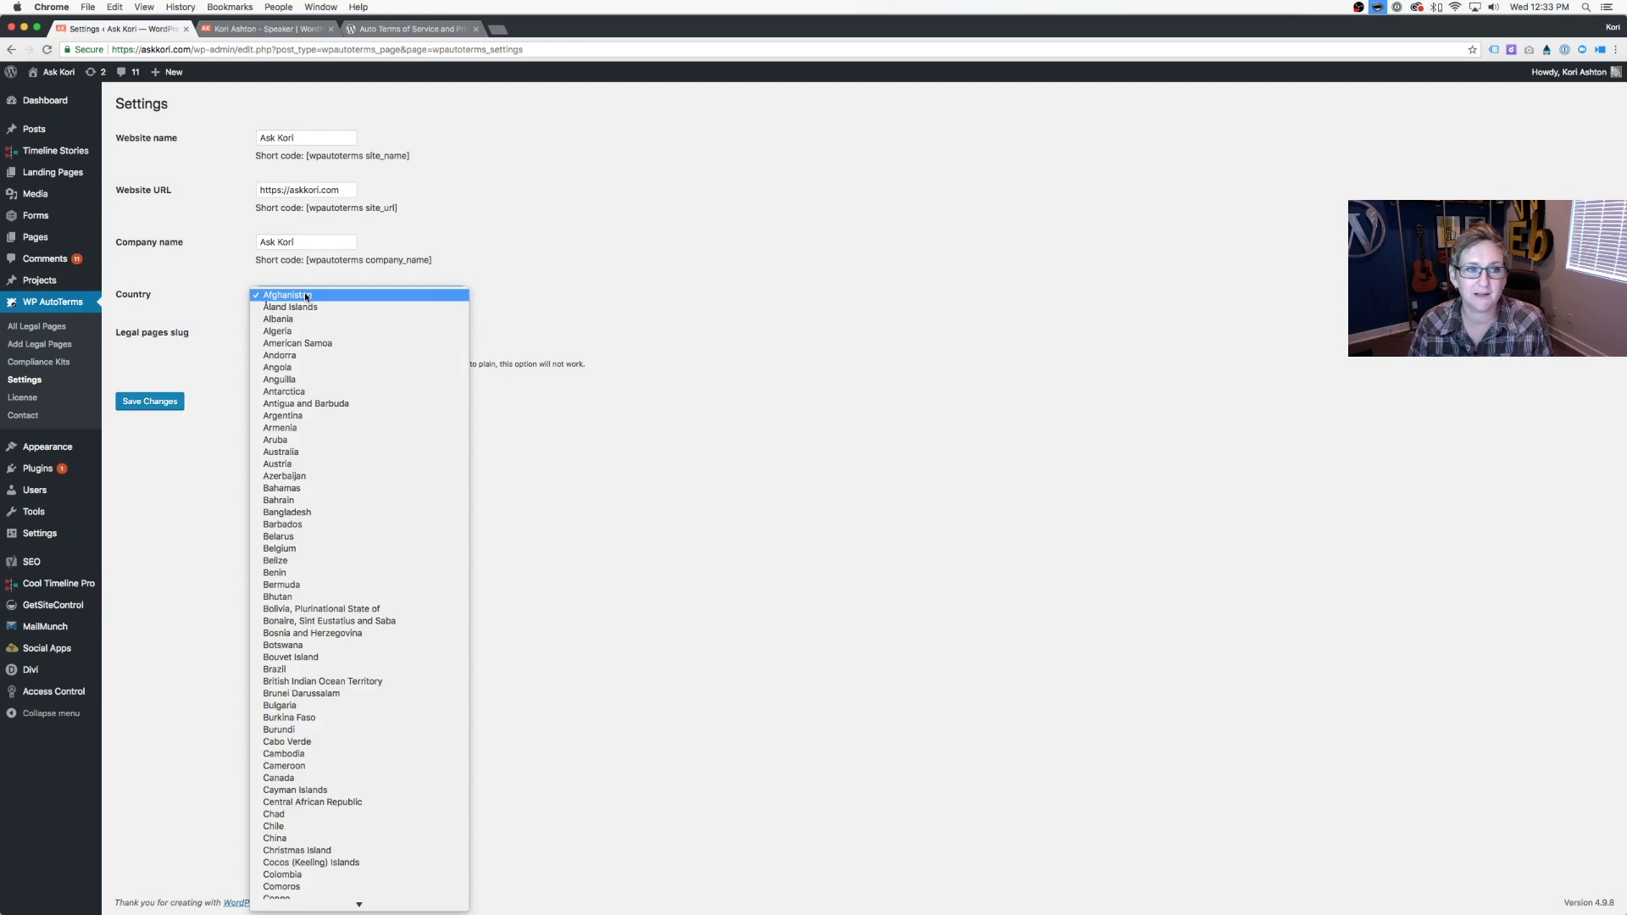
{"action": "type", "text": "un"}
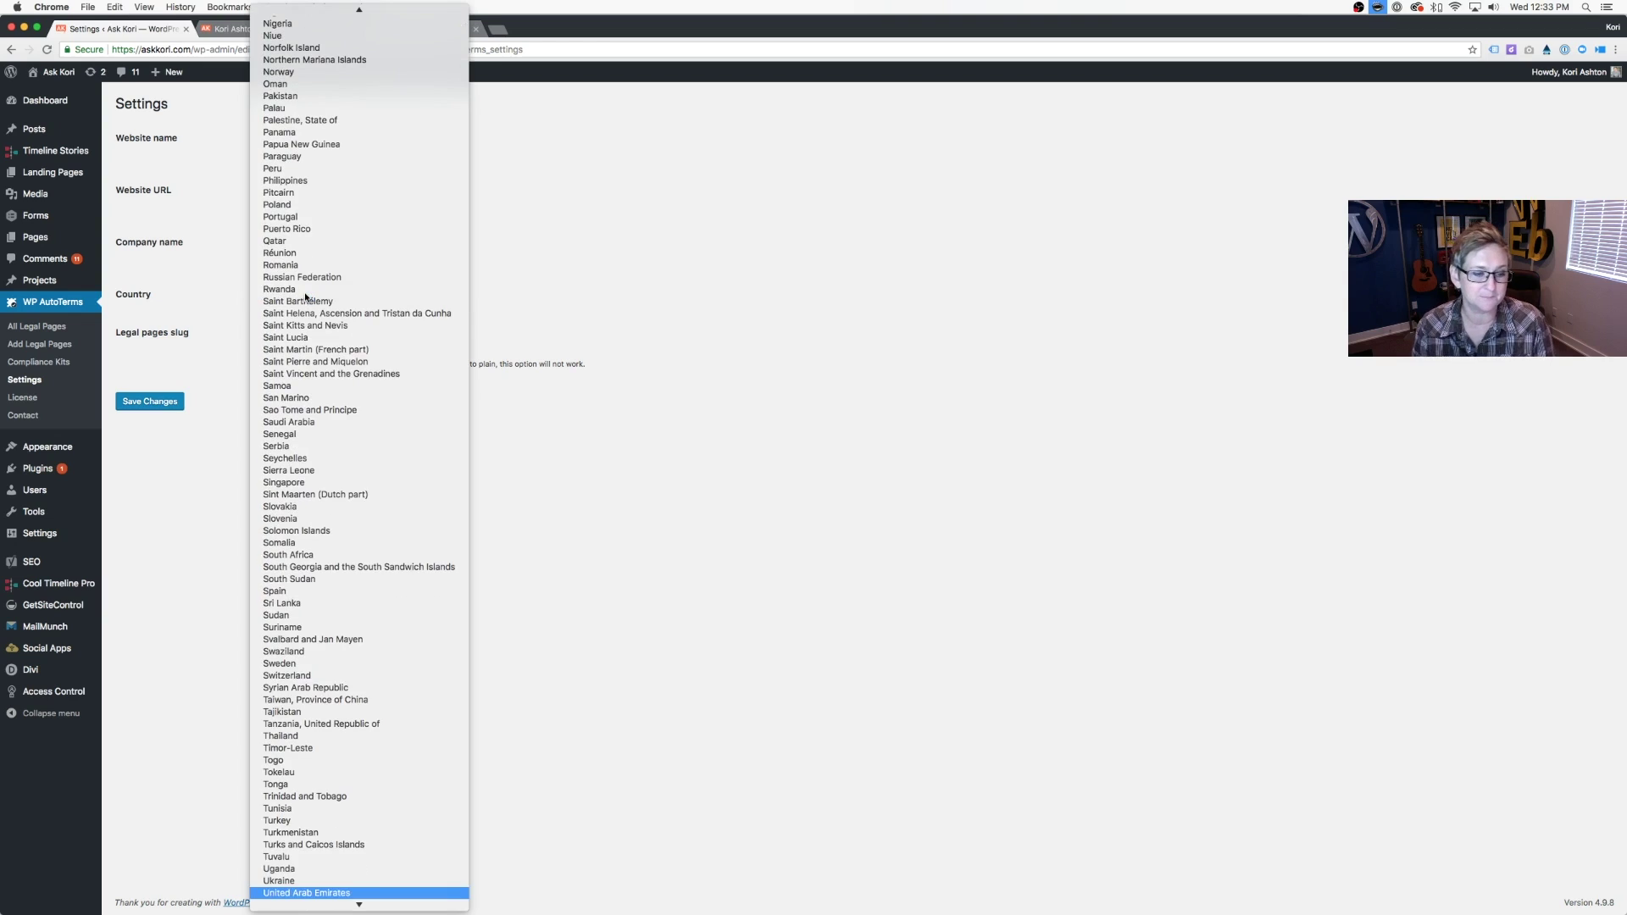
{"action": "scroll", "coordinate": [305, 382], "scroll_direction": "down", "scroll_amount": 3}
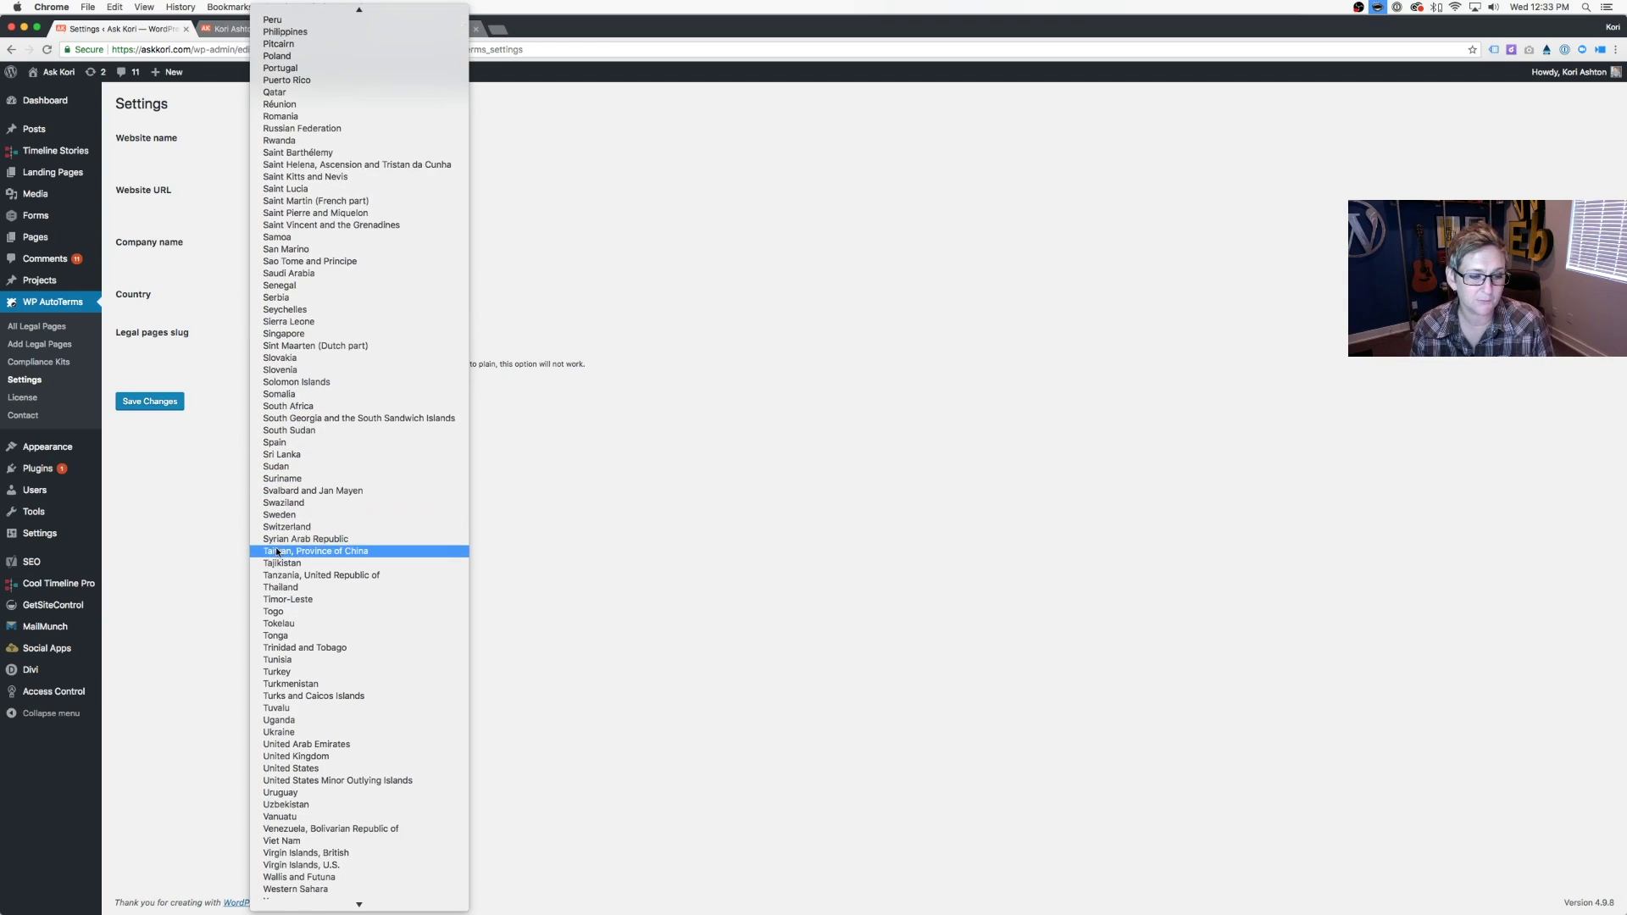
{"action": "left_click", "coordinate": [326, 770]}
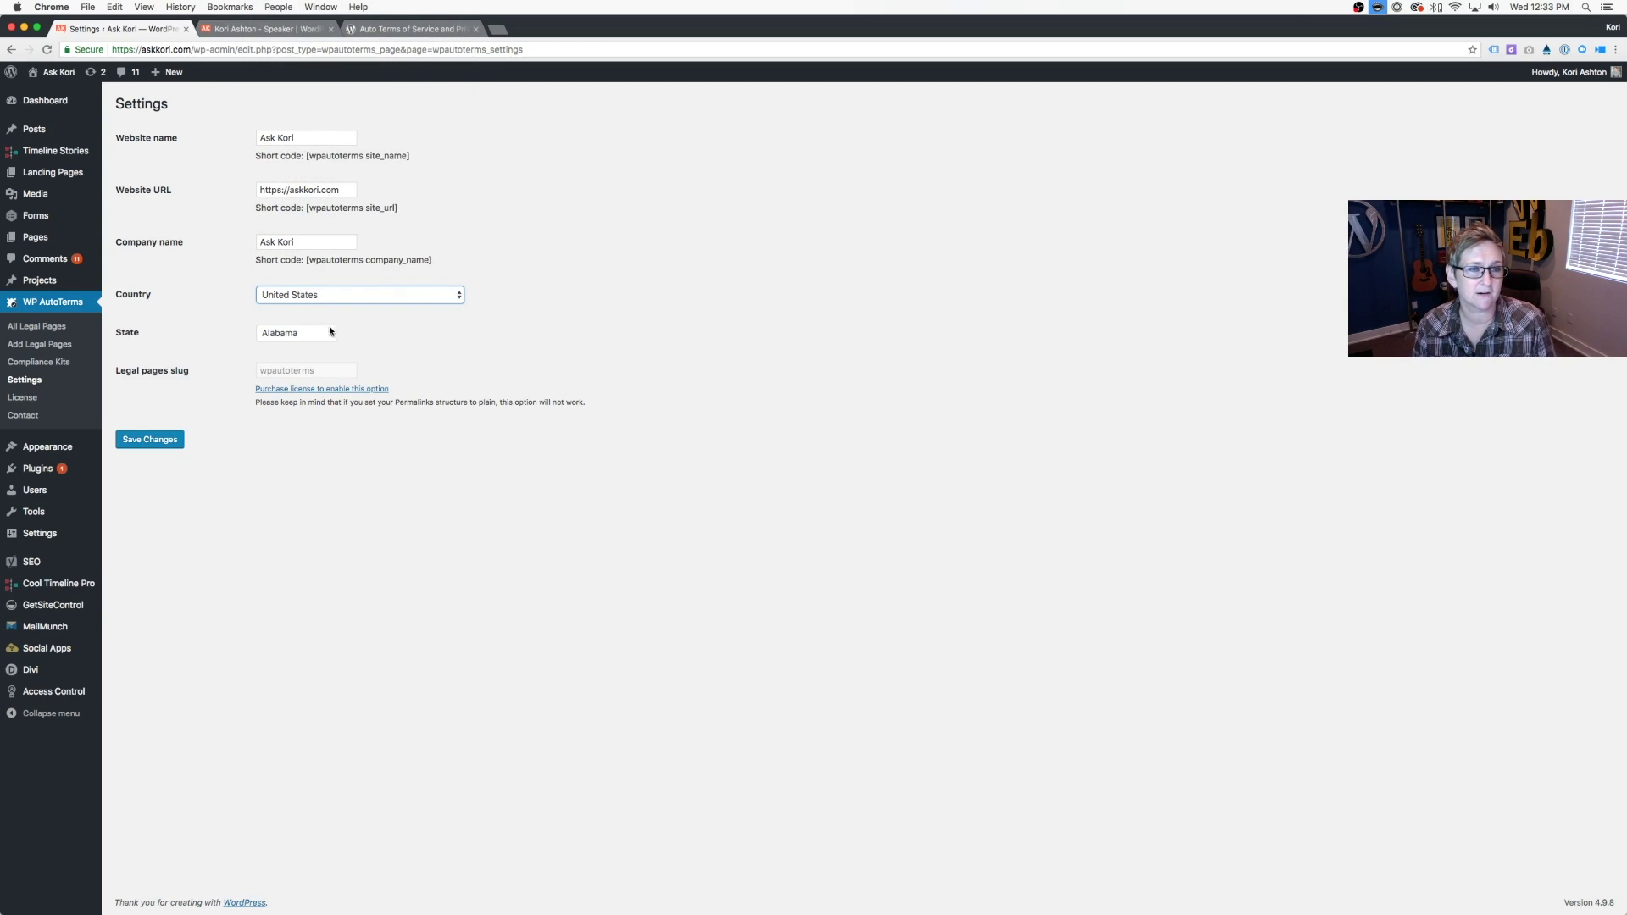
{"action": "left_click", "coordinate": [326, 334]}
{"action": "type", "text": "t"}
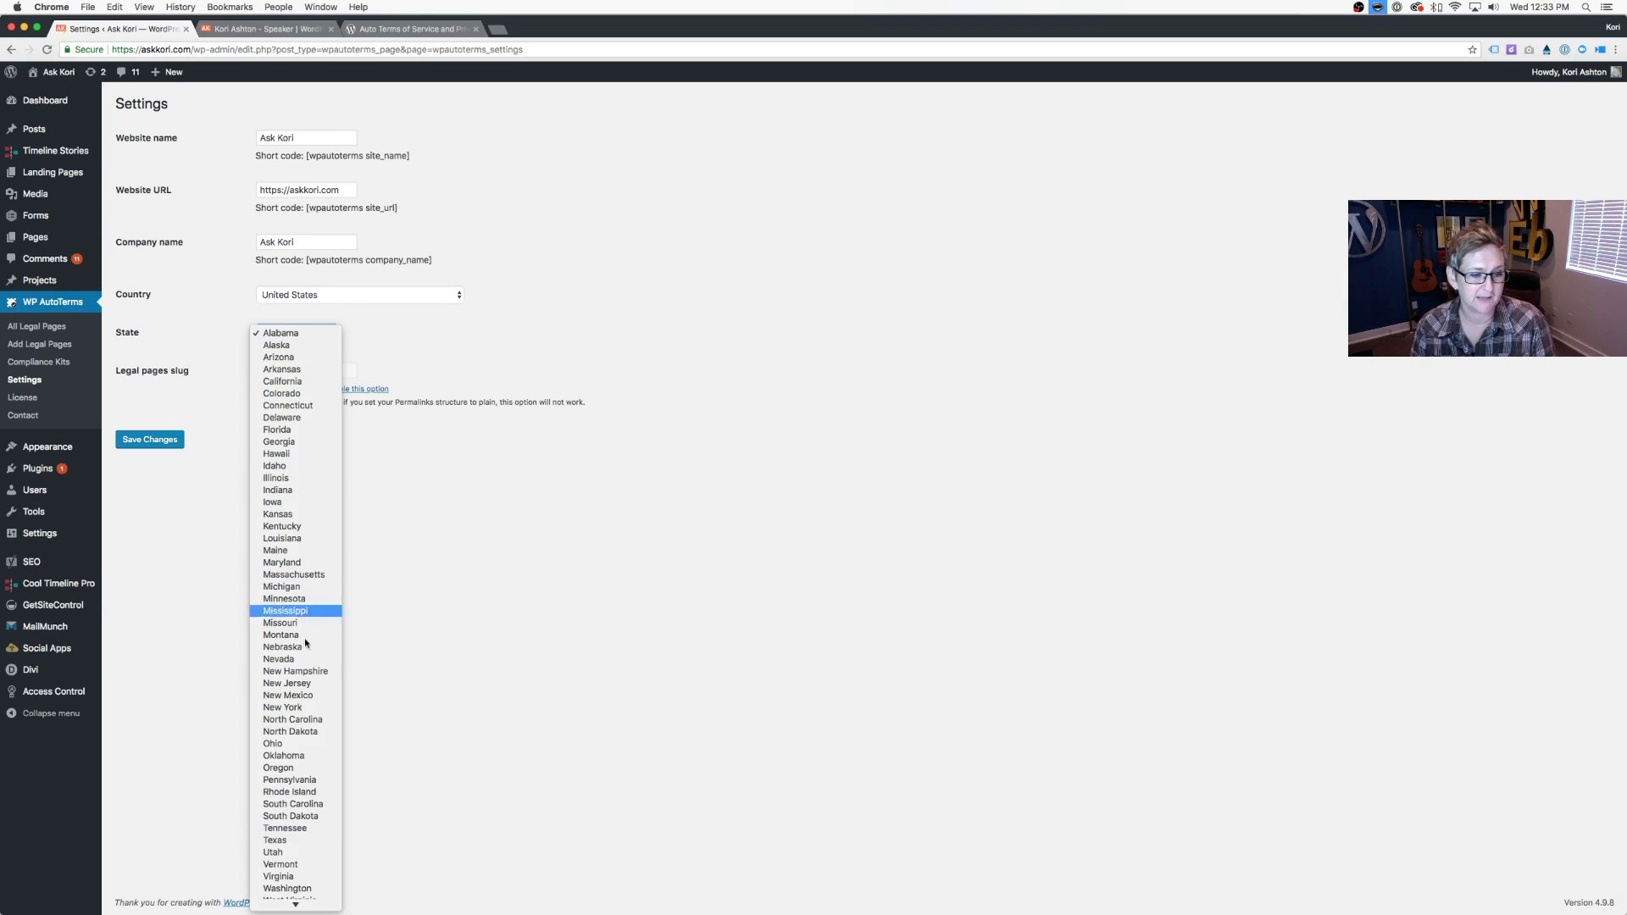
{"action": "key", "text": "Escape"}
{"action": "key", "text": "t"}
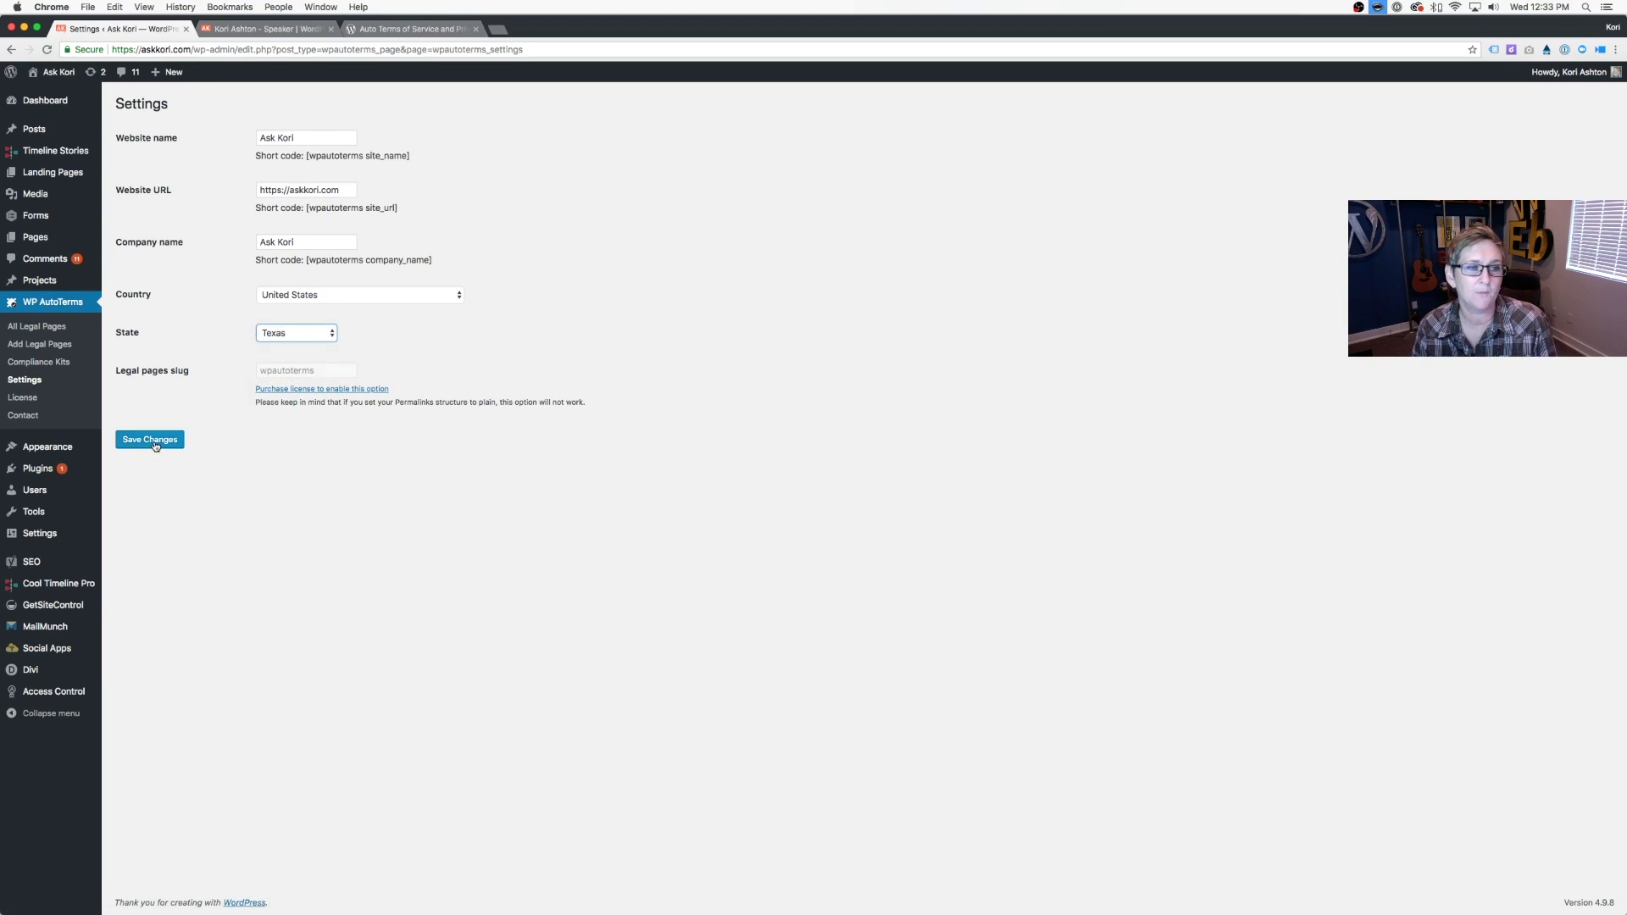
{"action": "left_click", "coordinate": [151, 440]}
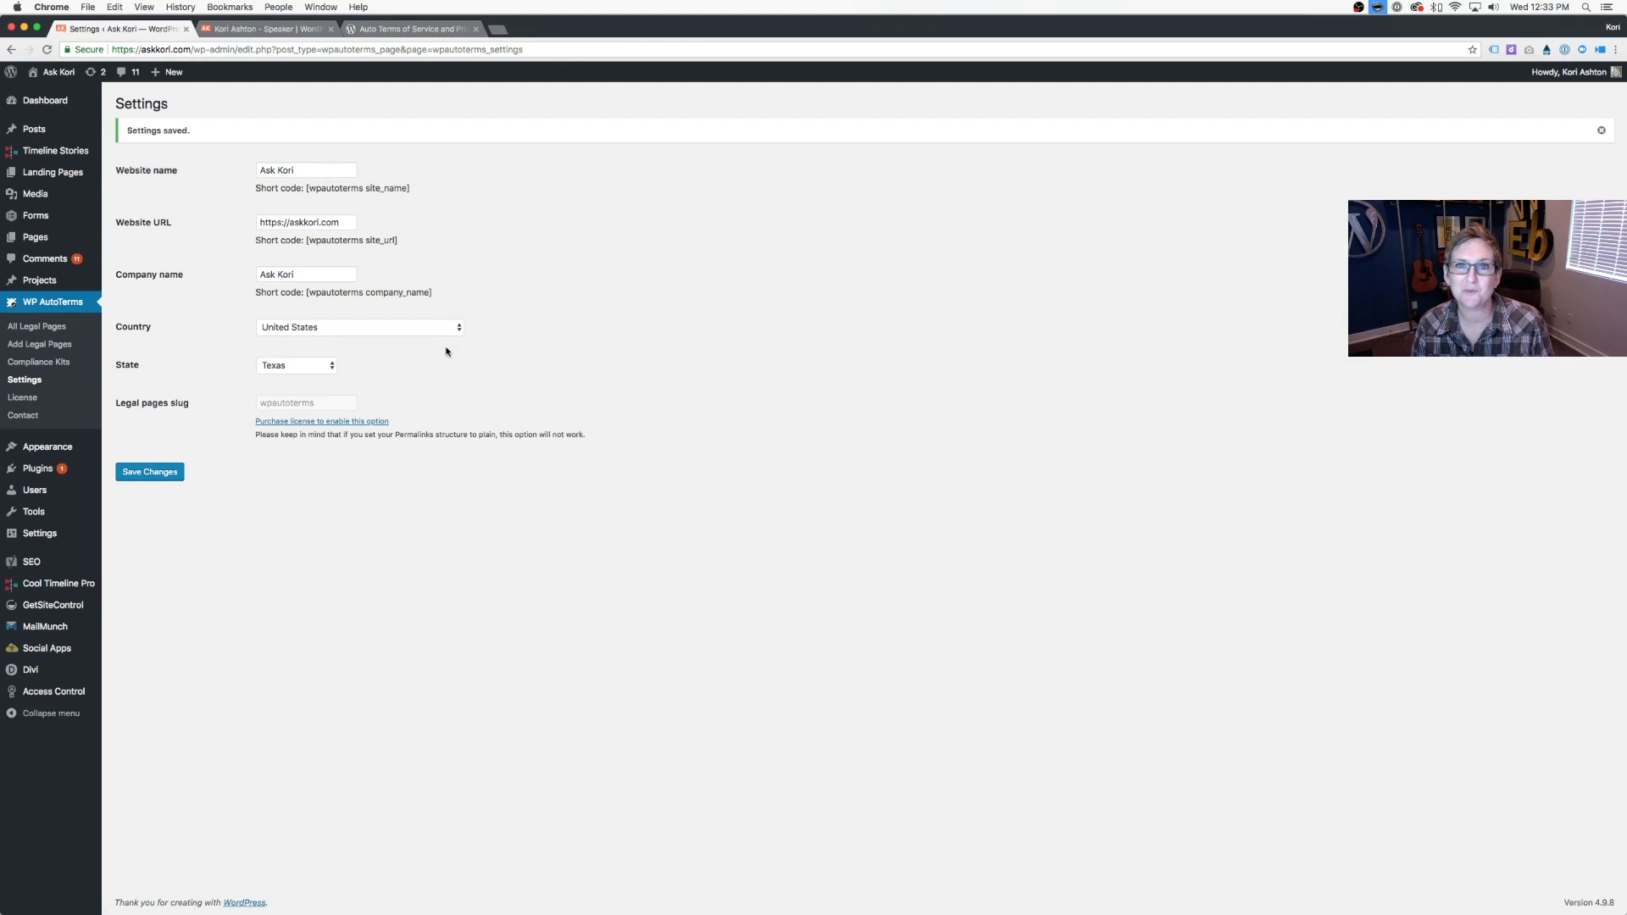
Step: Create a new Terms and Conditions legal page from Add Legal Pages
{"action": "left_click", "coordinate": [59, 345]}
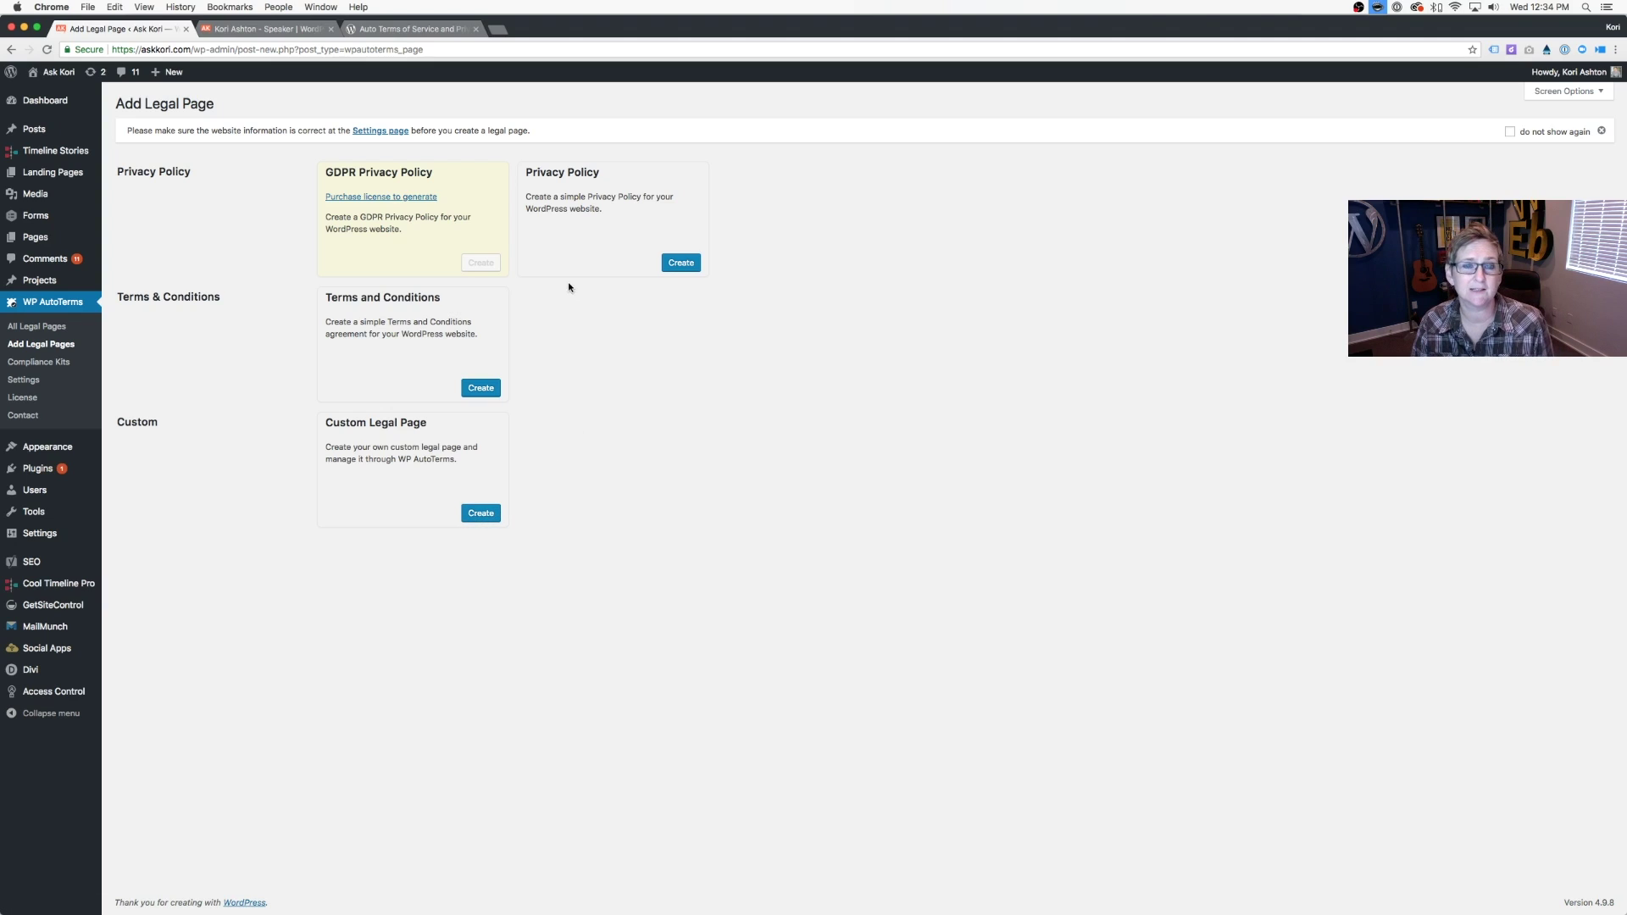
{"action": "left_click", "coordinate": [482, 388]}
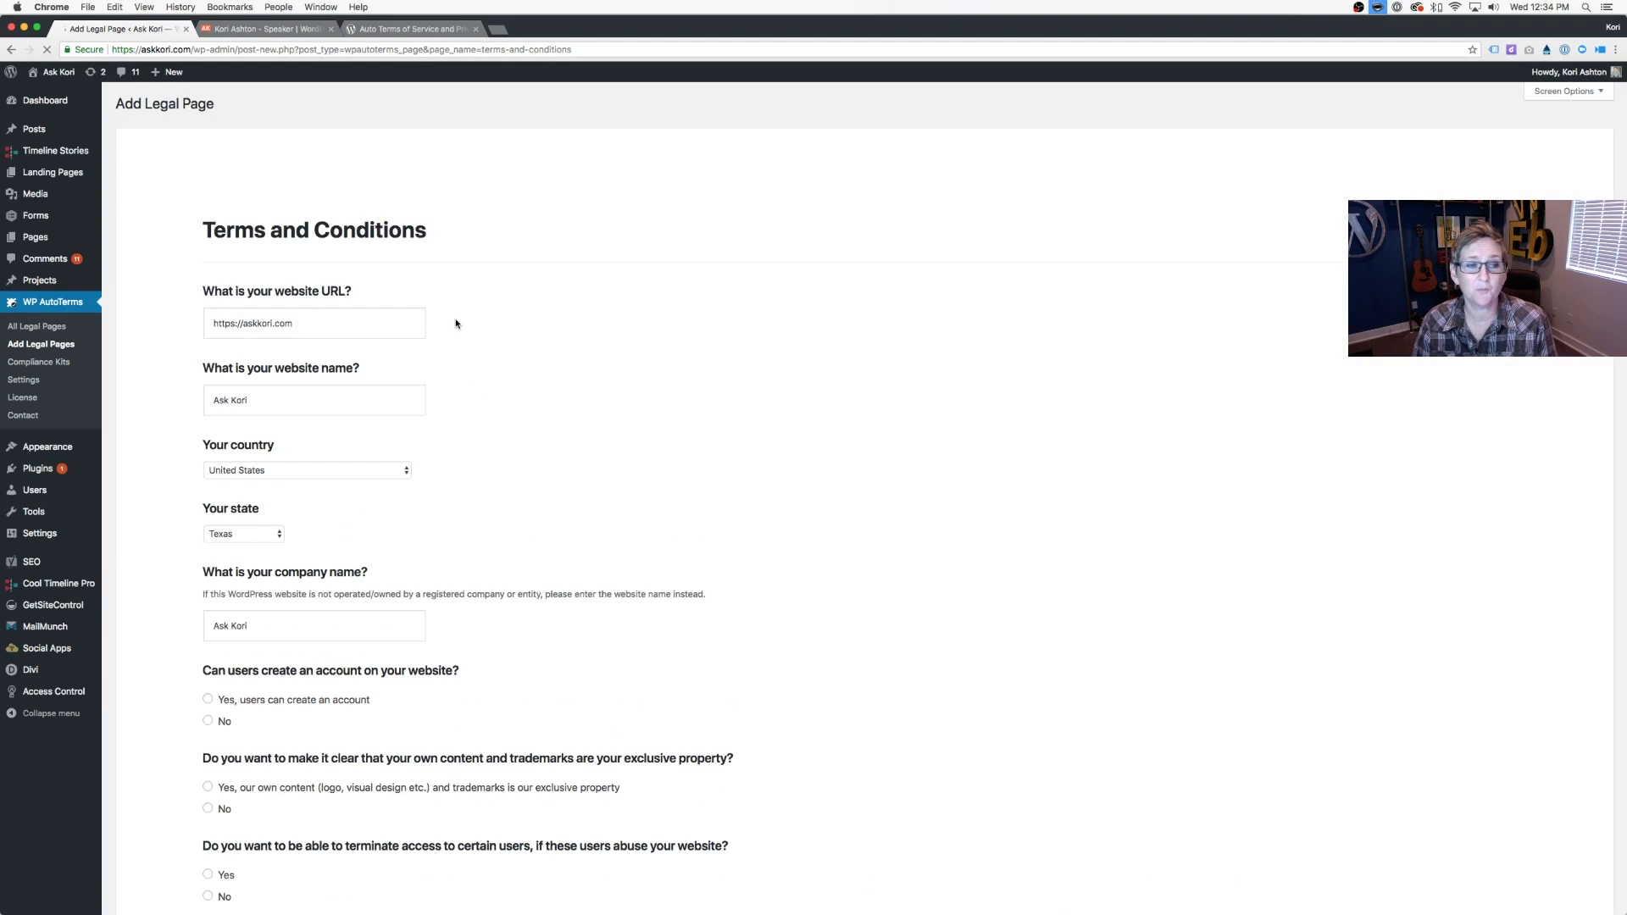
{"action": "scroll", "coordinate": [457, 322], "scroll_direction": "down", "scroll_amount": 1}
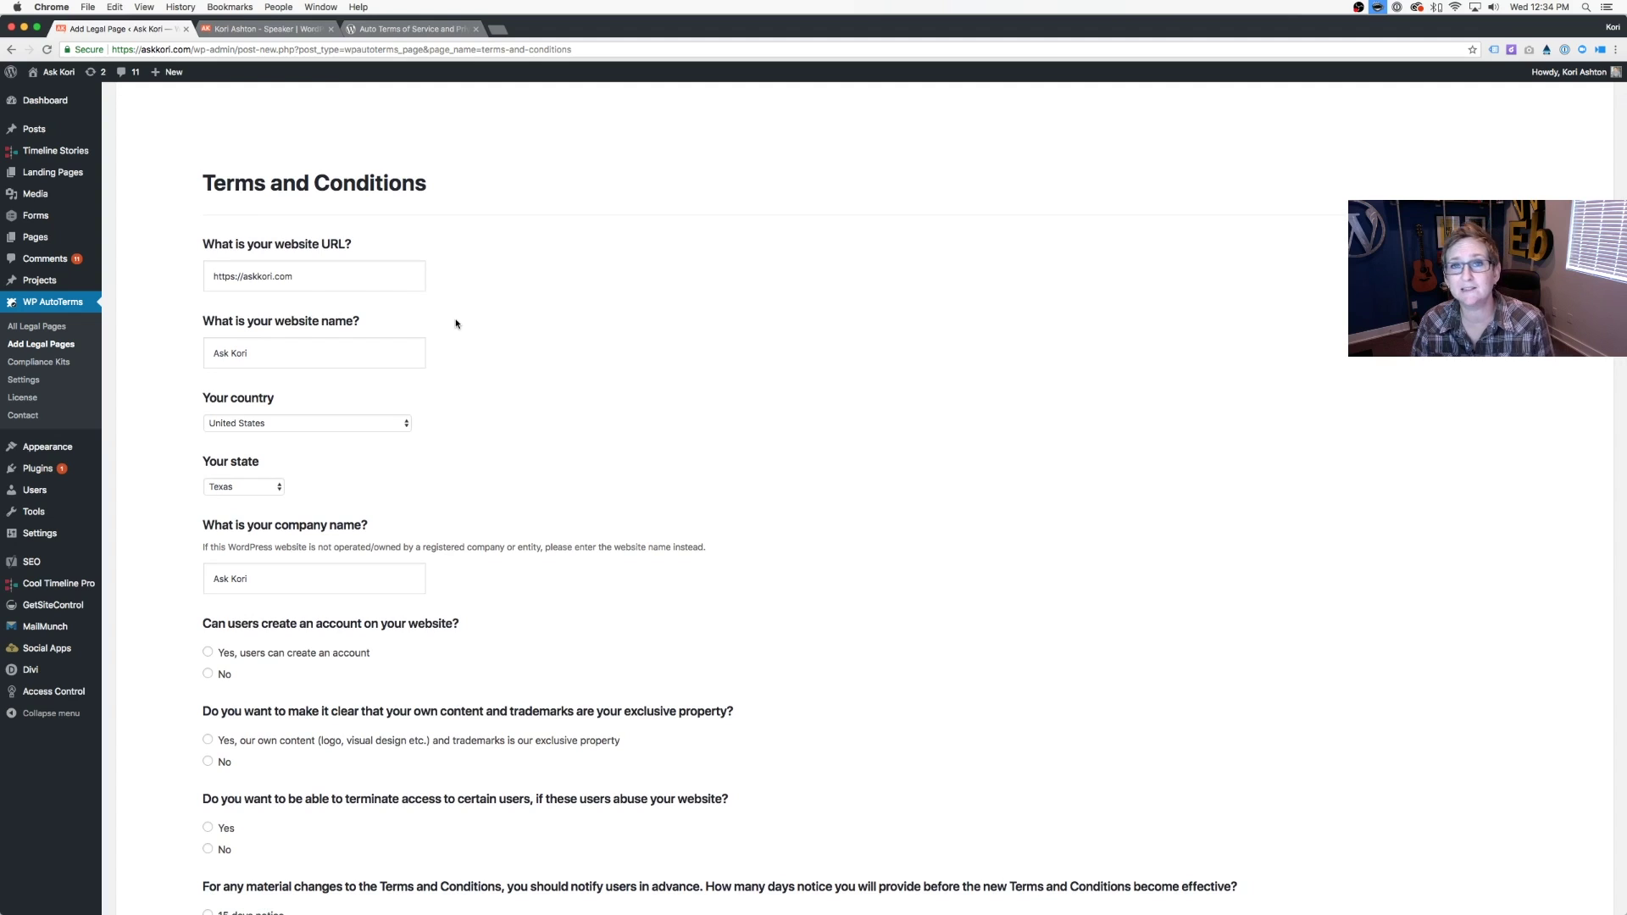
{"action": "scroll", "coordinate": [457, 324], "scroll_direction": "down", "scroll_amount": 2}
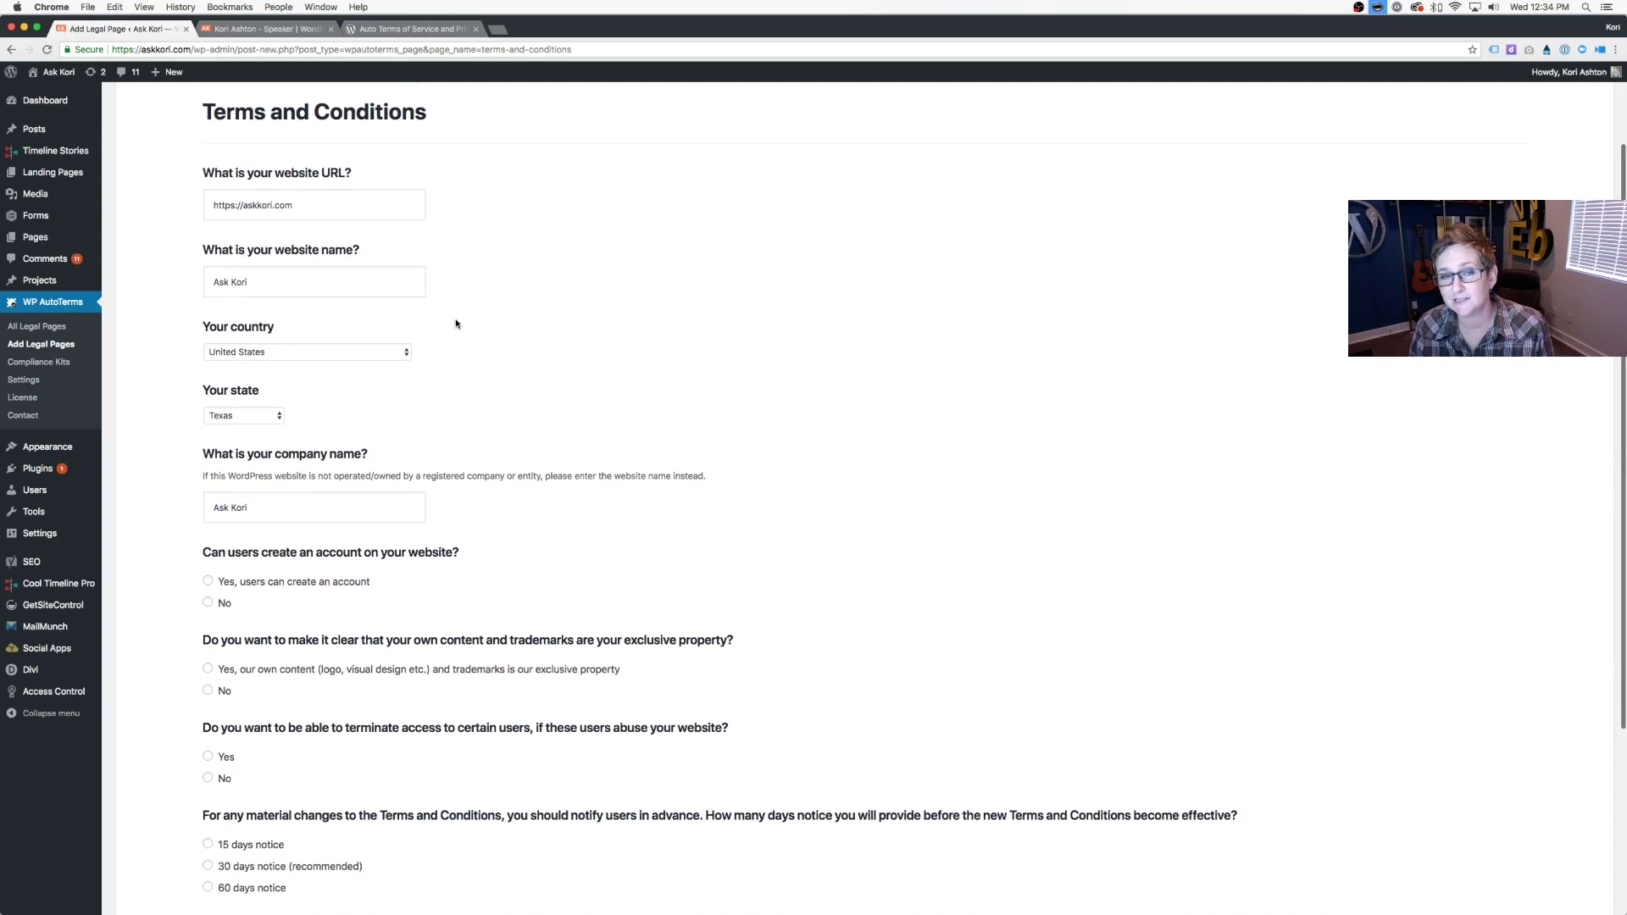
{"action": "scroll", "coordinate": [456, 323], "scroll_direction": "down", "scroll_amount": 2}
{"action": "scroll", "coordinate": [457, 323], "scroll_direction": "down", "scroll_amount": 2}
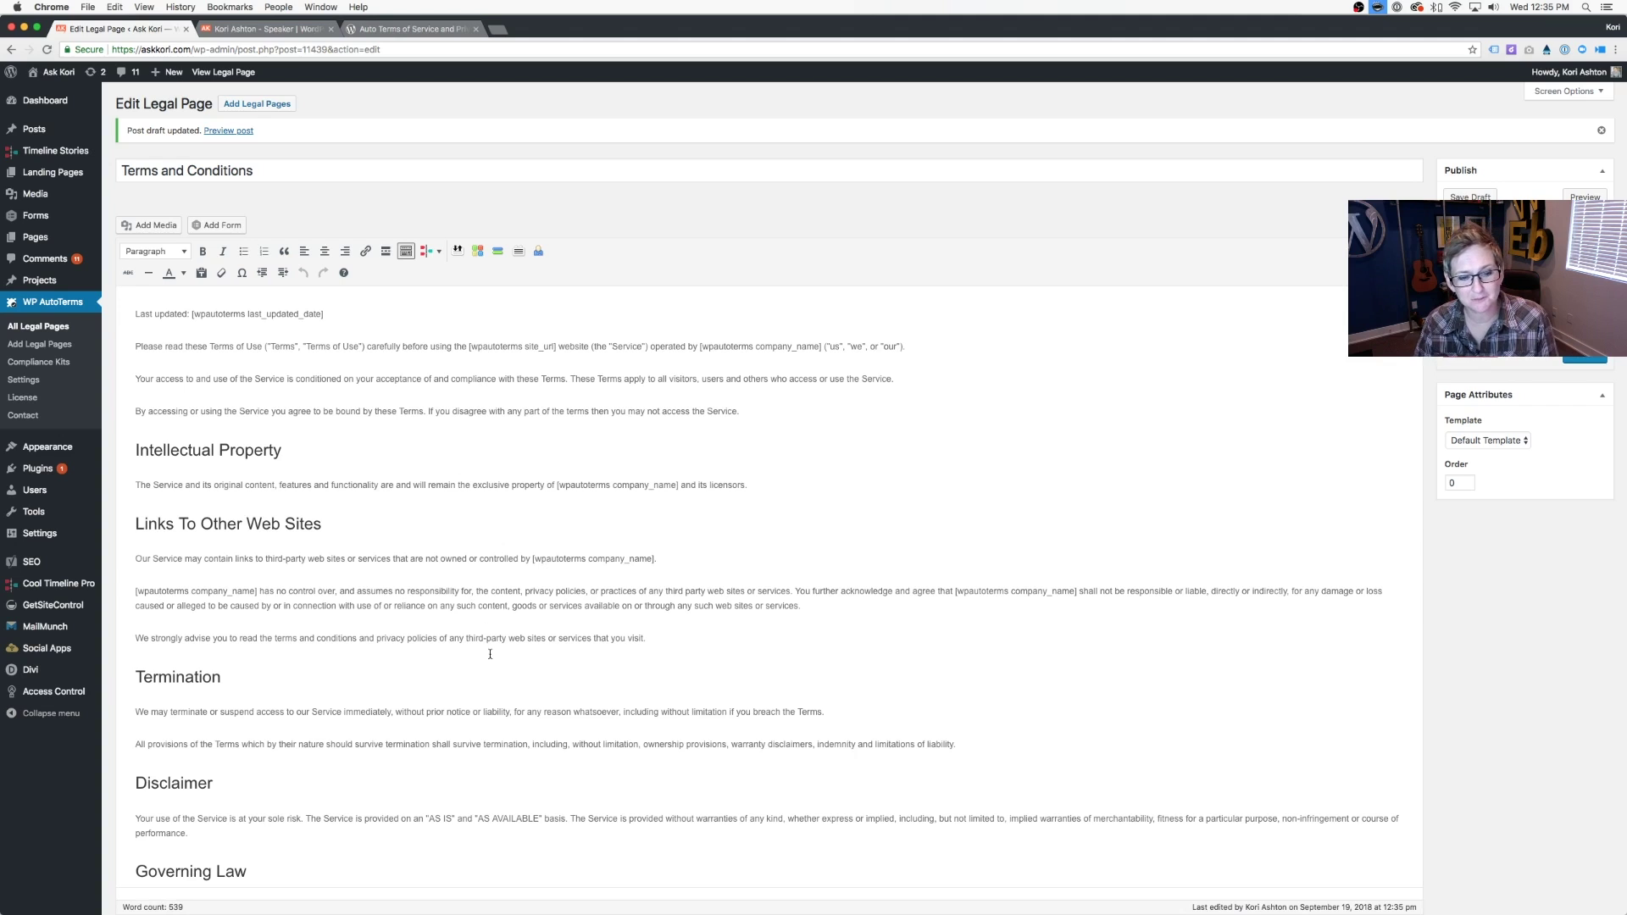
{"action": "scroll", "coordinate": [486, 591], "scroll_direction": "down", "scroll_amount": 3}
{"action": "scroll", "coordinate": [487, 592], "scroll_direction": "down", "scroll_amount": 2}
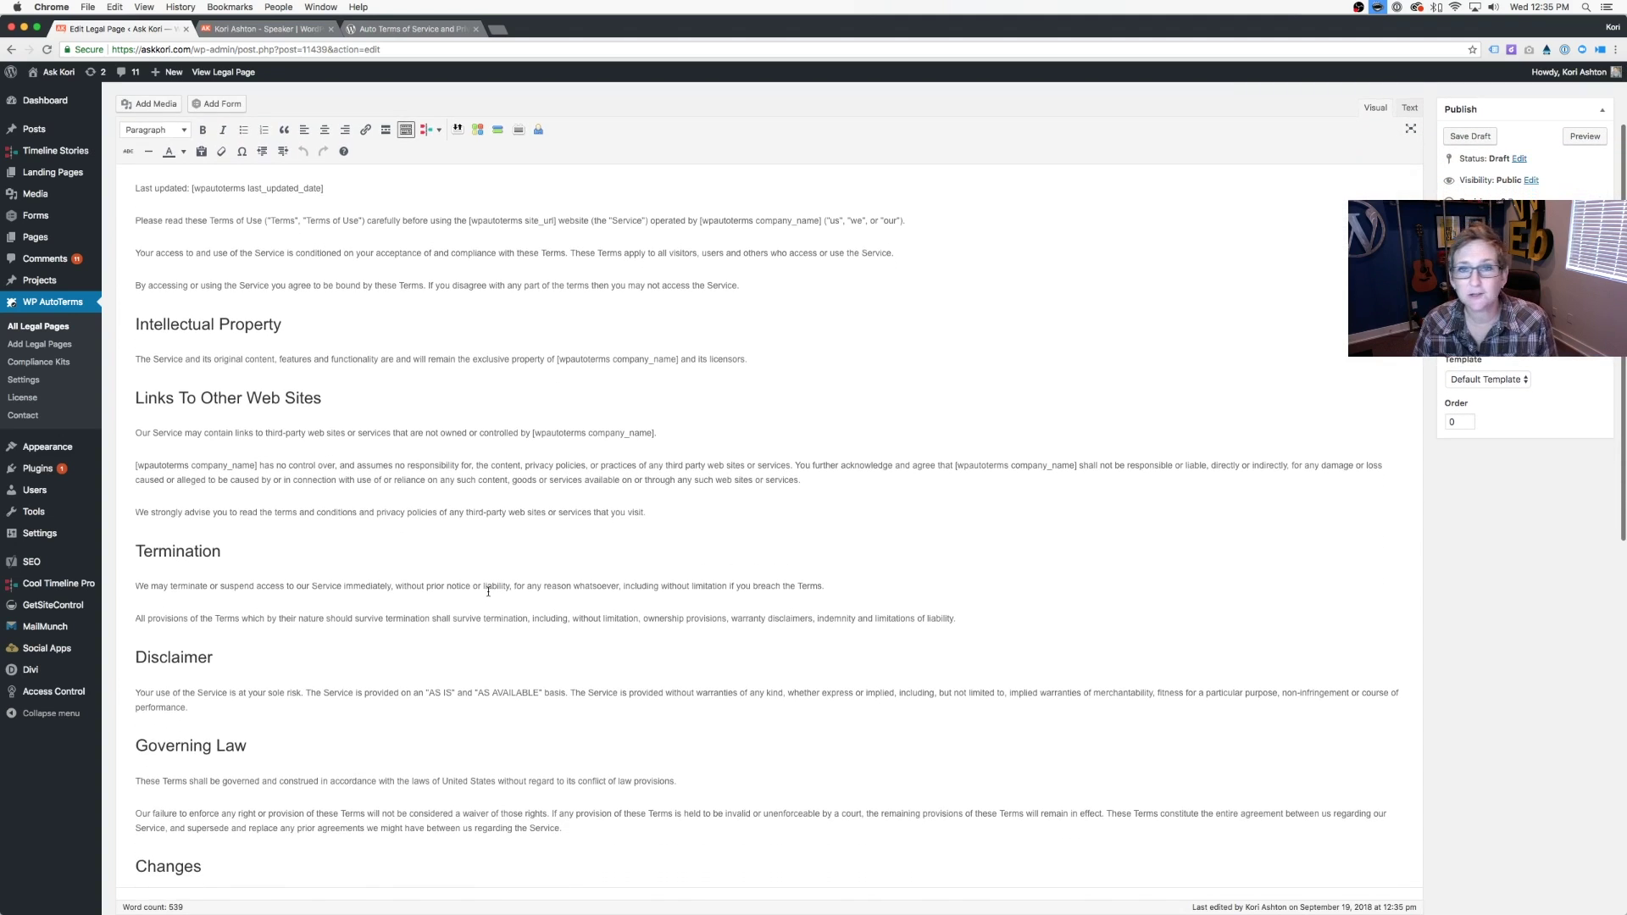
{"action": "scroll", "coordinate": [488, 592], "scroll_direction": "down", "scroll_amount": 3}
{"action": "scroll", "coordinate": [487, 591], "scroll_direction": "down", "scroll_amount": 1}
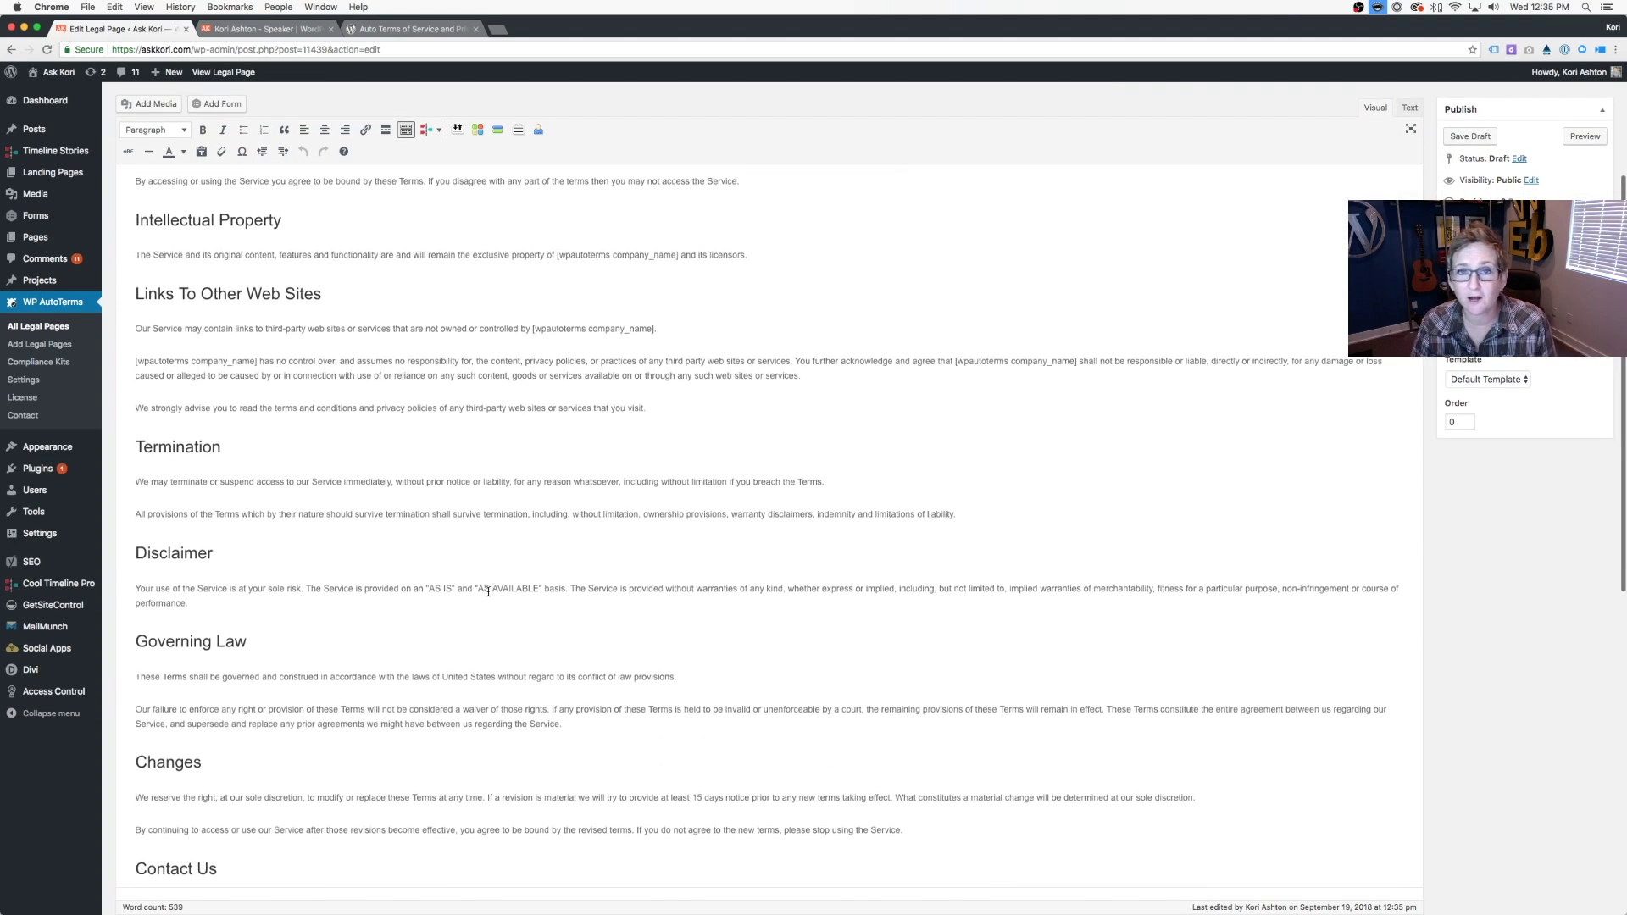
{"action": "scroll", "coordinate": [486, 592], "scroll_direction": "down", "scroll_amount": 3}
{"action": "scroll", "coordinate": [487, 592], "scroll_direction": "down", "scroll_amount": 2}
{"action": "scroll", "coordinate": [487, 591], "scroll_direction": "down", "scroll_amount": 1}
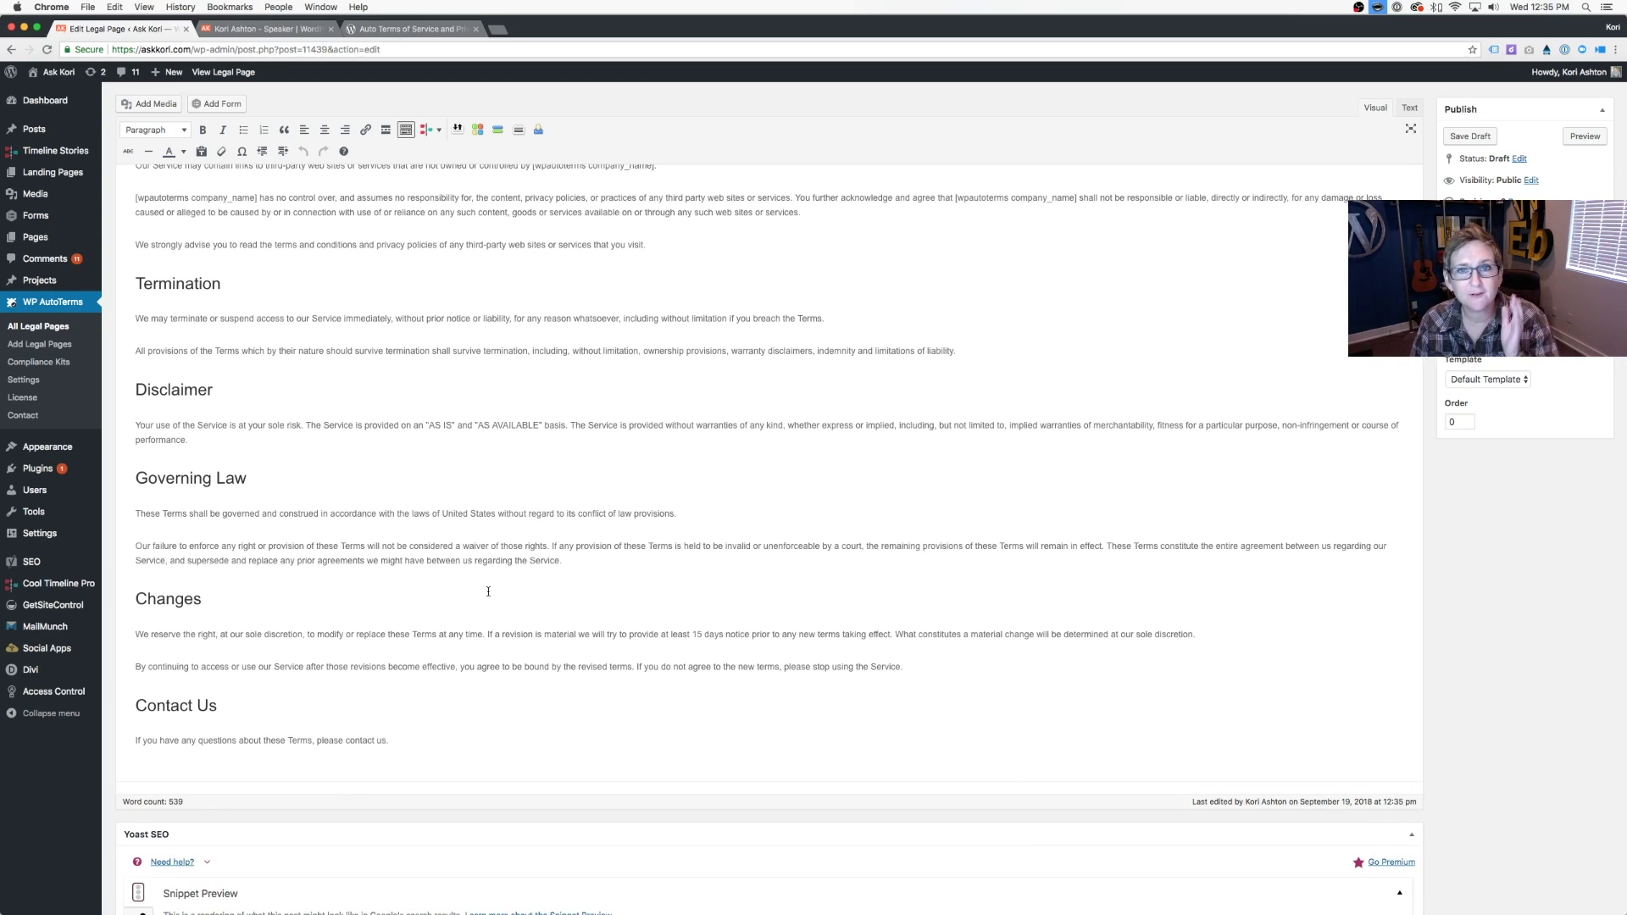
Step: Review the generated terms text, checking the Contact Us sentence in the editor
{"action": "left_click", "coordinate": [348, 741]}
{"action": "left_click_drag", "start_coordinate": [346, 741], "coordinate": [385, 741]}
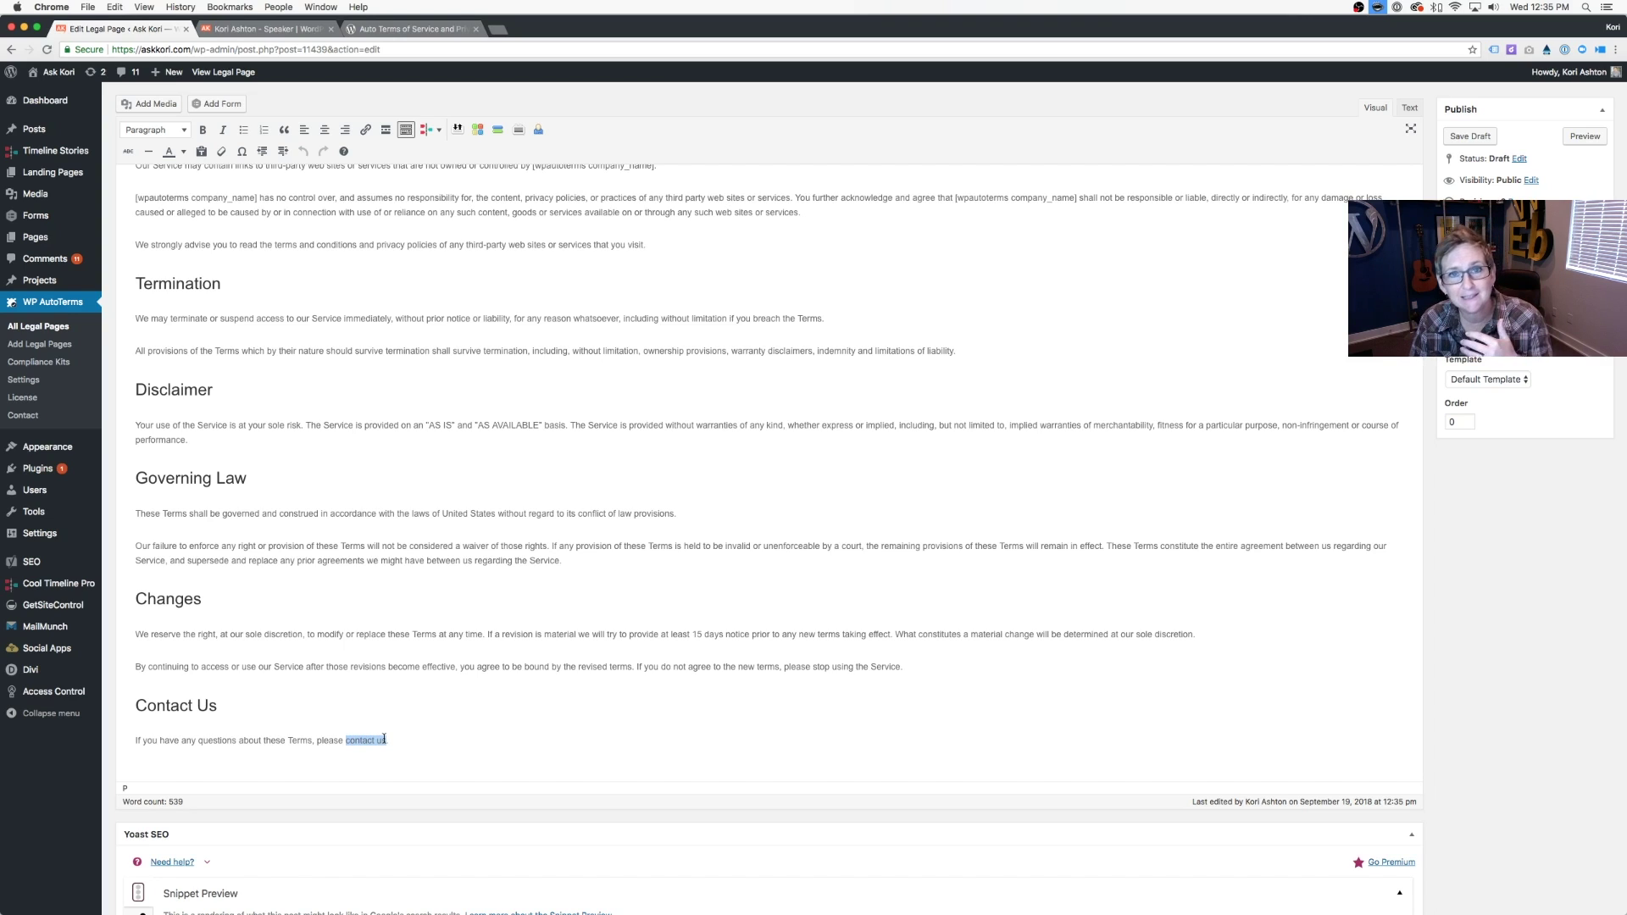
{"action": "left_click", "coordinate": [395, 740]}
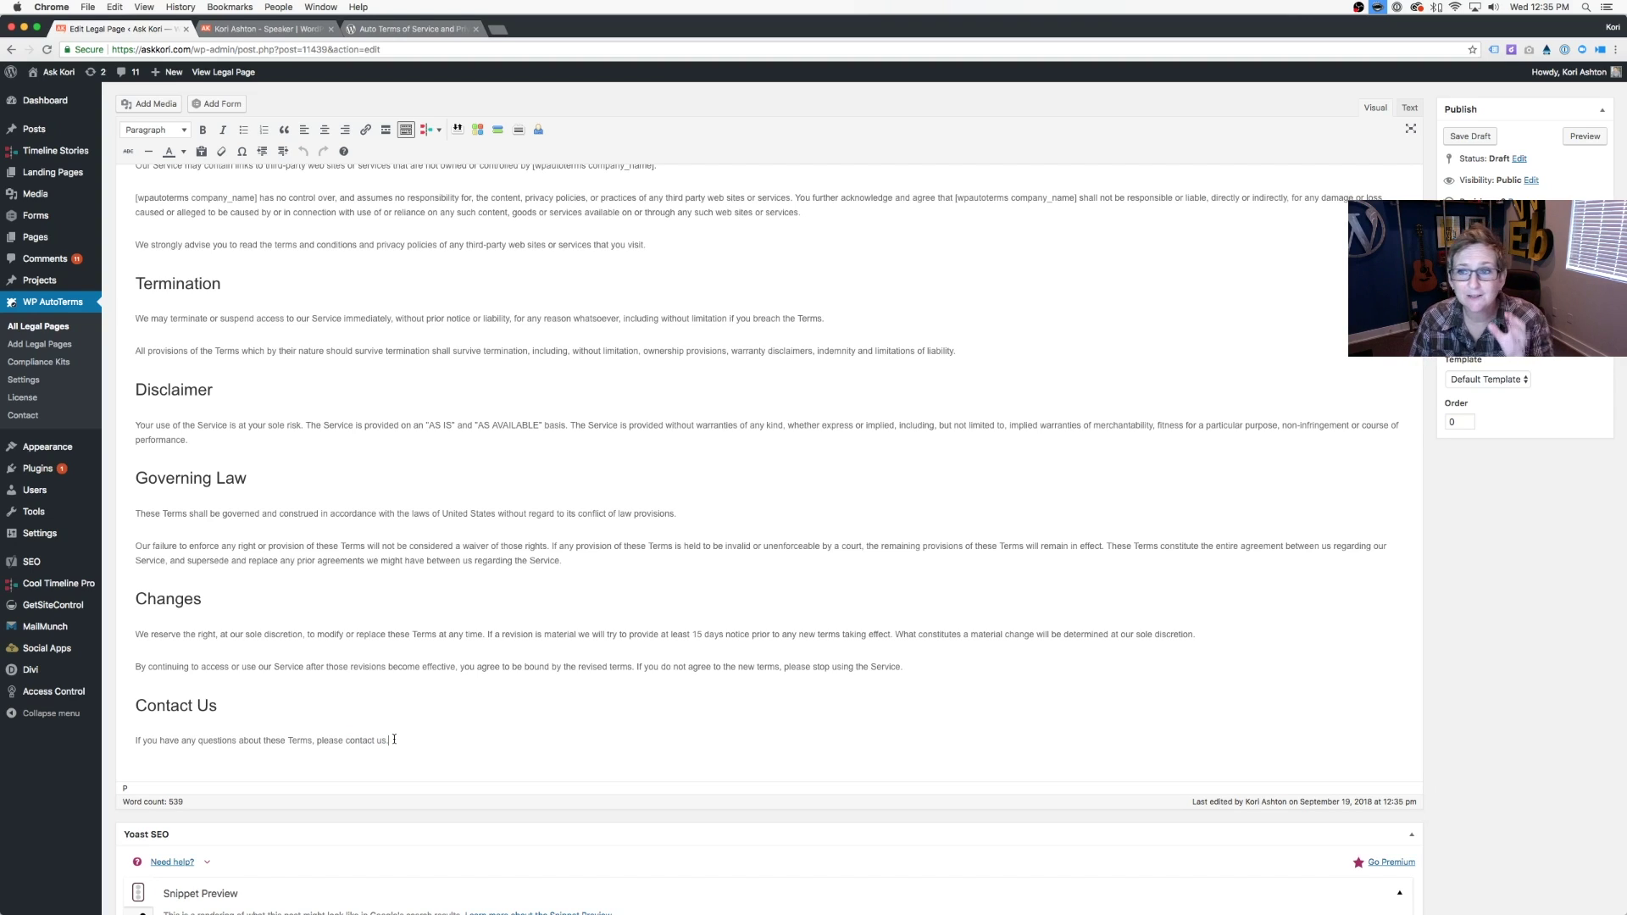
{"action": "scroll", "coordinate": [382, 591], "scroll_direction": "up", "scroll_amount": 5}
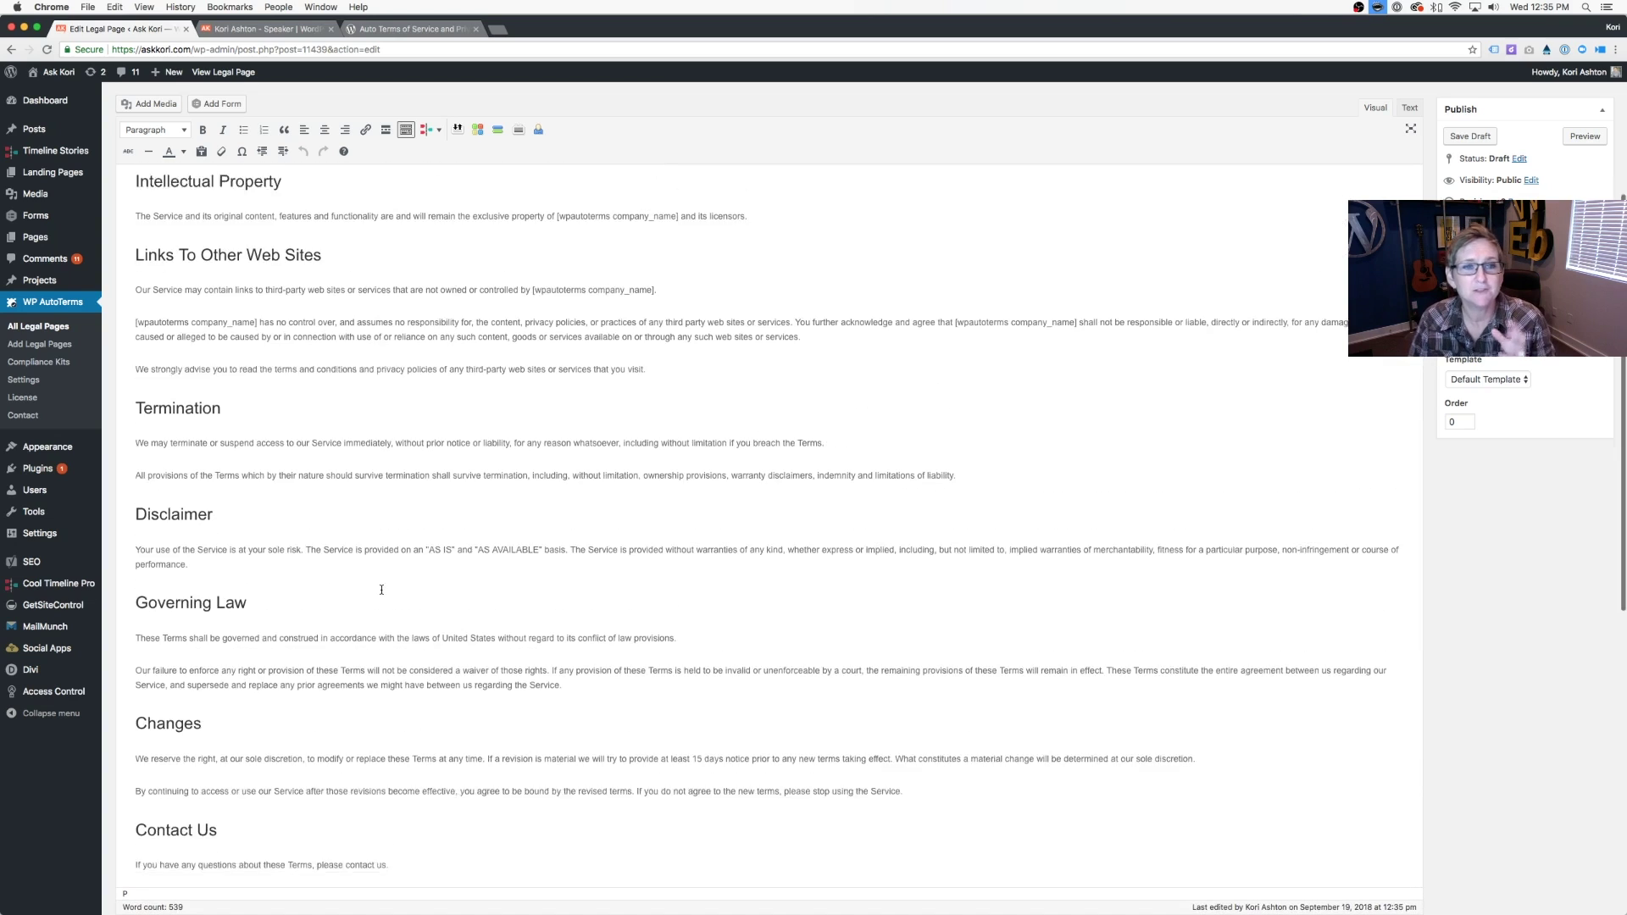
{"action": "scroll", "coordinate": [382, 590], "scroll_direction": "up", "scroll_amount": 3}
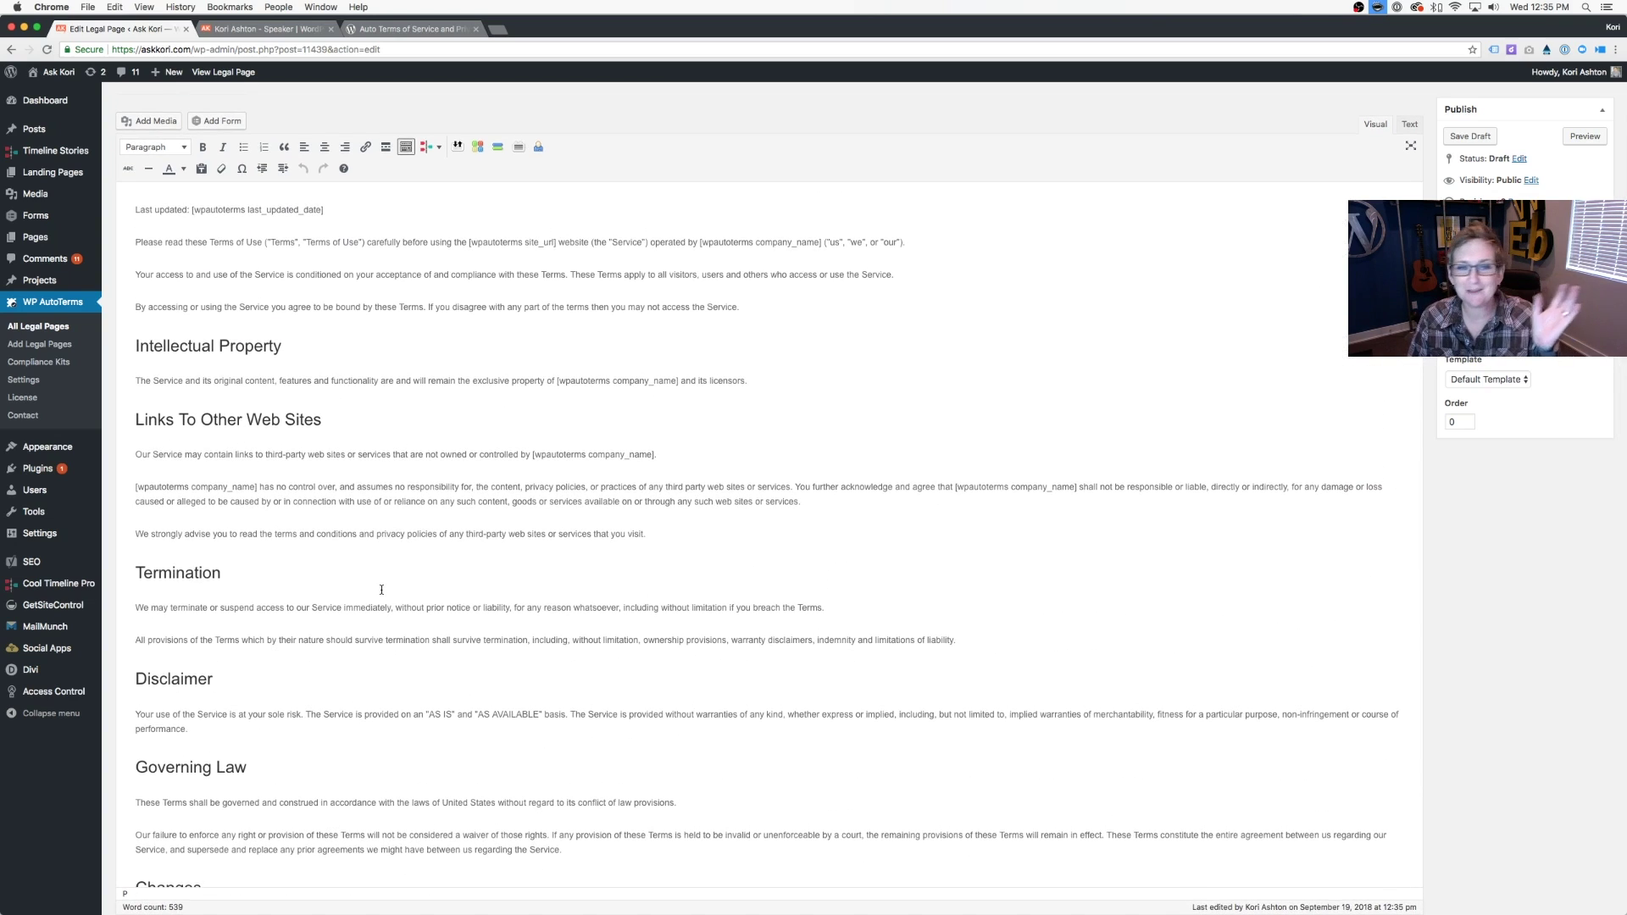
{"action": "scroll", "coordinate": [382, 591], "scroll_direction": "up", "scroll_amount": 3}
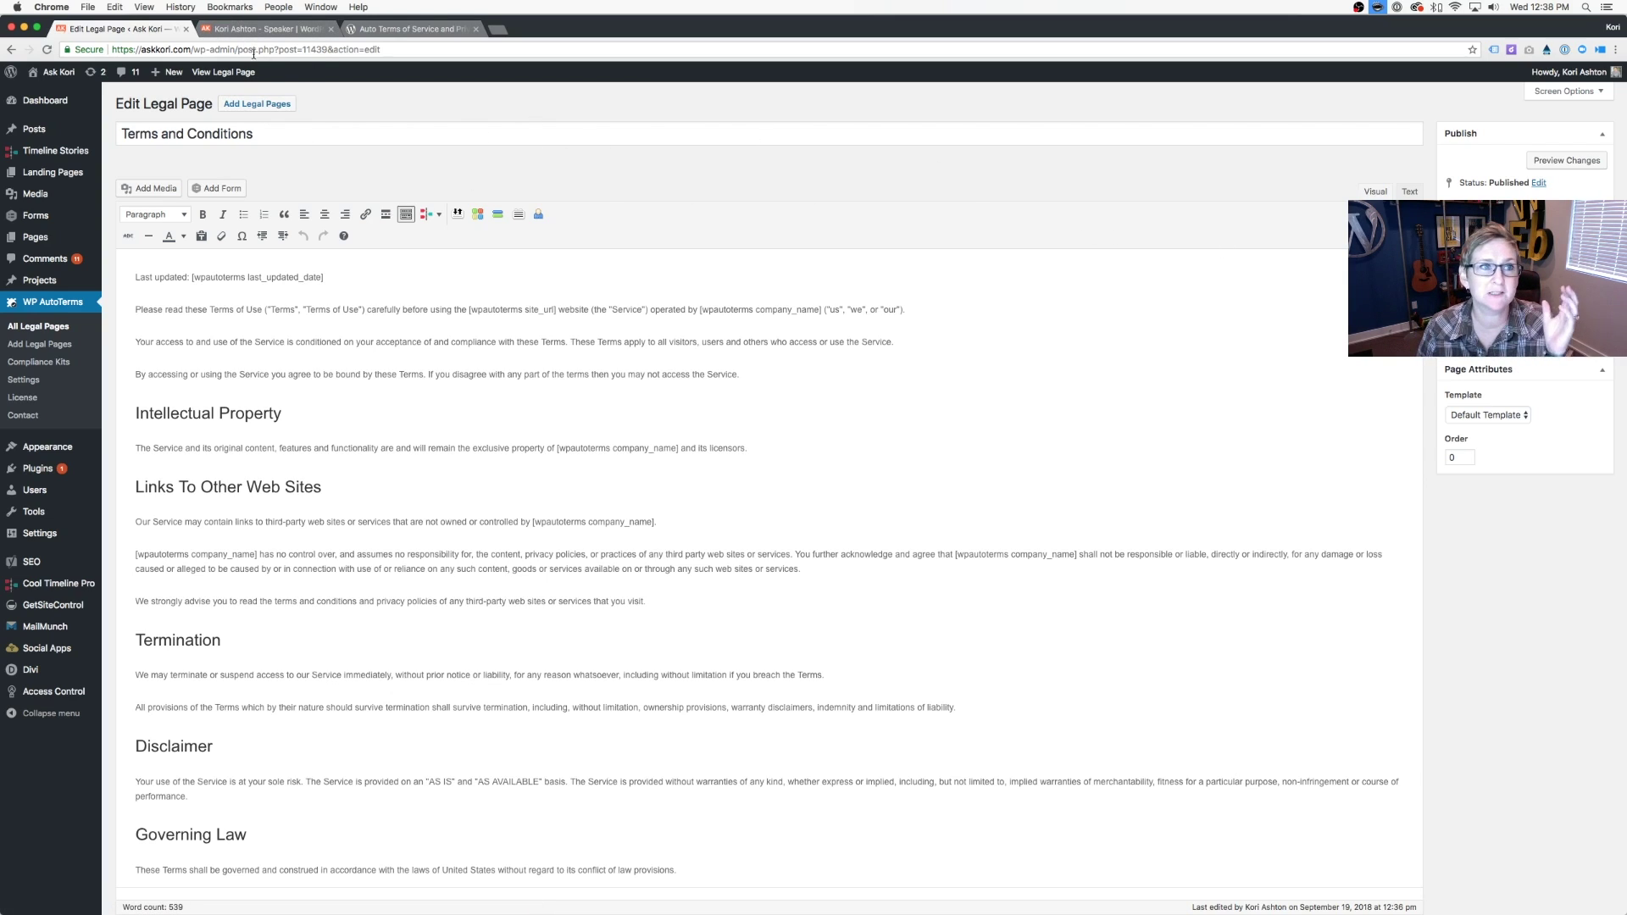
Step: Reload the Ask Kori homepage and view the live Terms and Conditions page from the footer link
{"action": "left_click", "coordinate": [252, 28]}
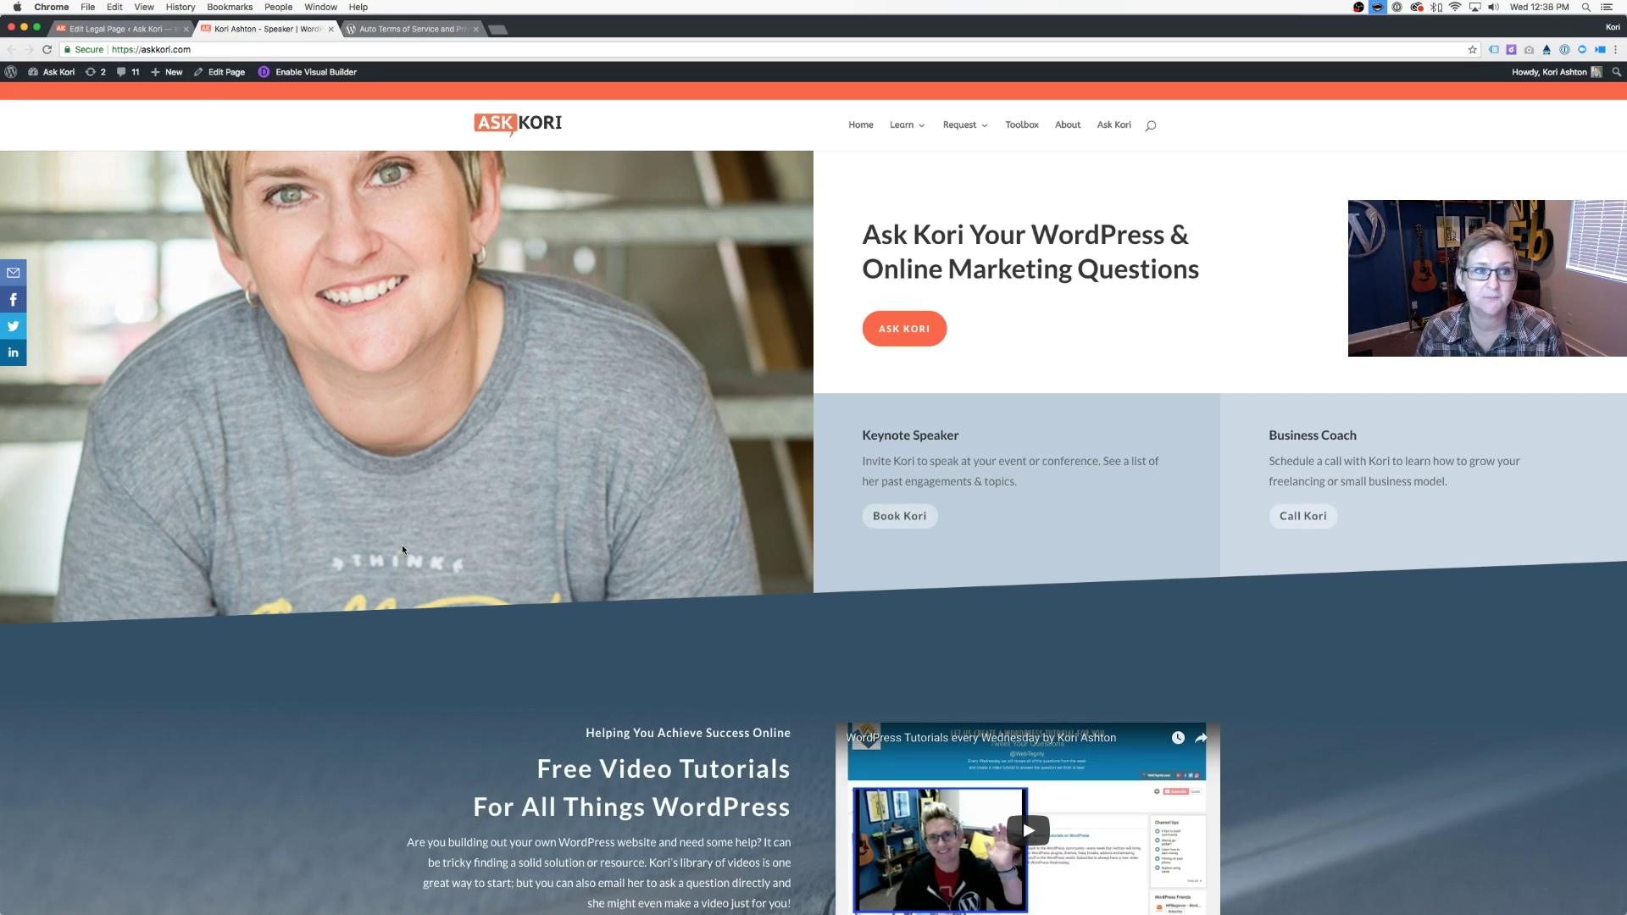
{"action": "key", "text": "super+r"}
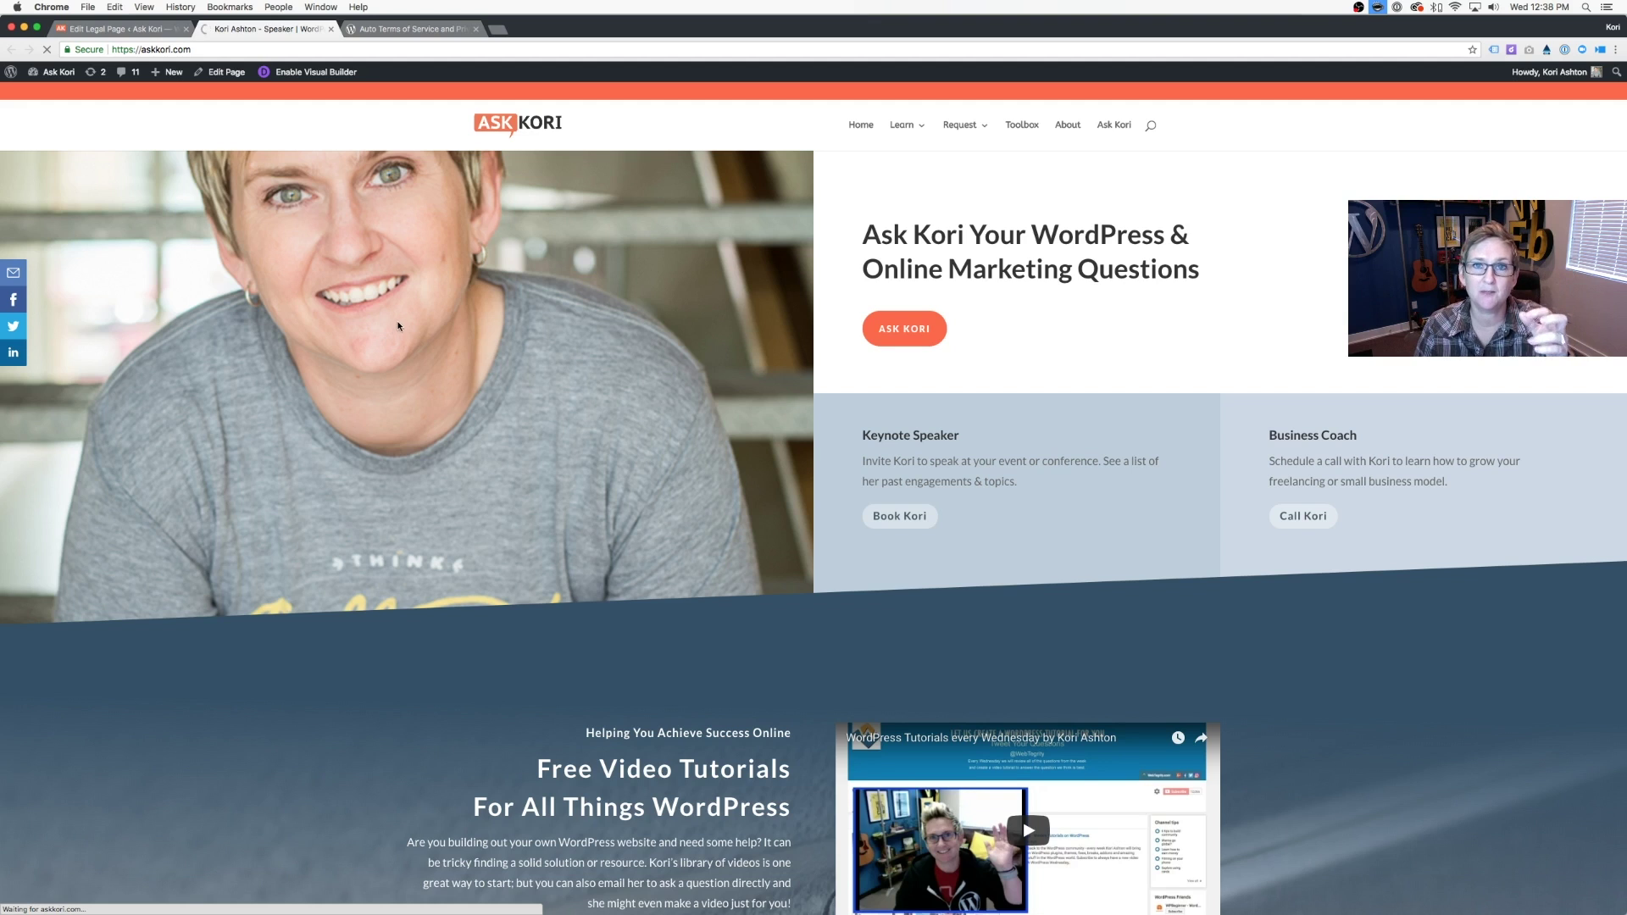
{"action": "scroll", "coordinate": [397, 327], "scroll_direction": "down", "scroll_amount": 15}
{"action": "scroll", "coordinate": [398, 326], "scroll_direction": "down", "scroll_amount": 10}
{"action": "scroll", "coordinate": [398, 326], "scroll_direction": "down", "scroll_amount": 10}
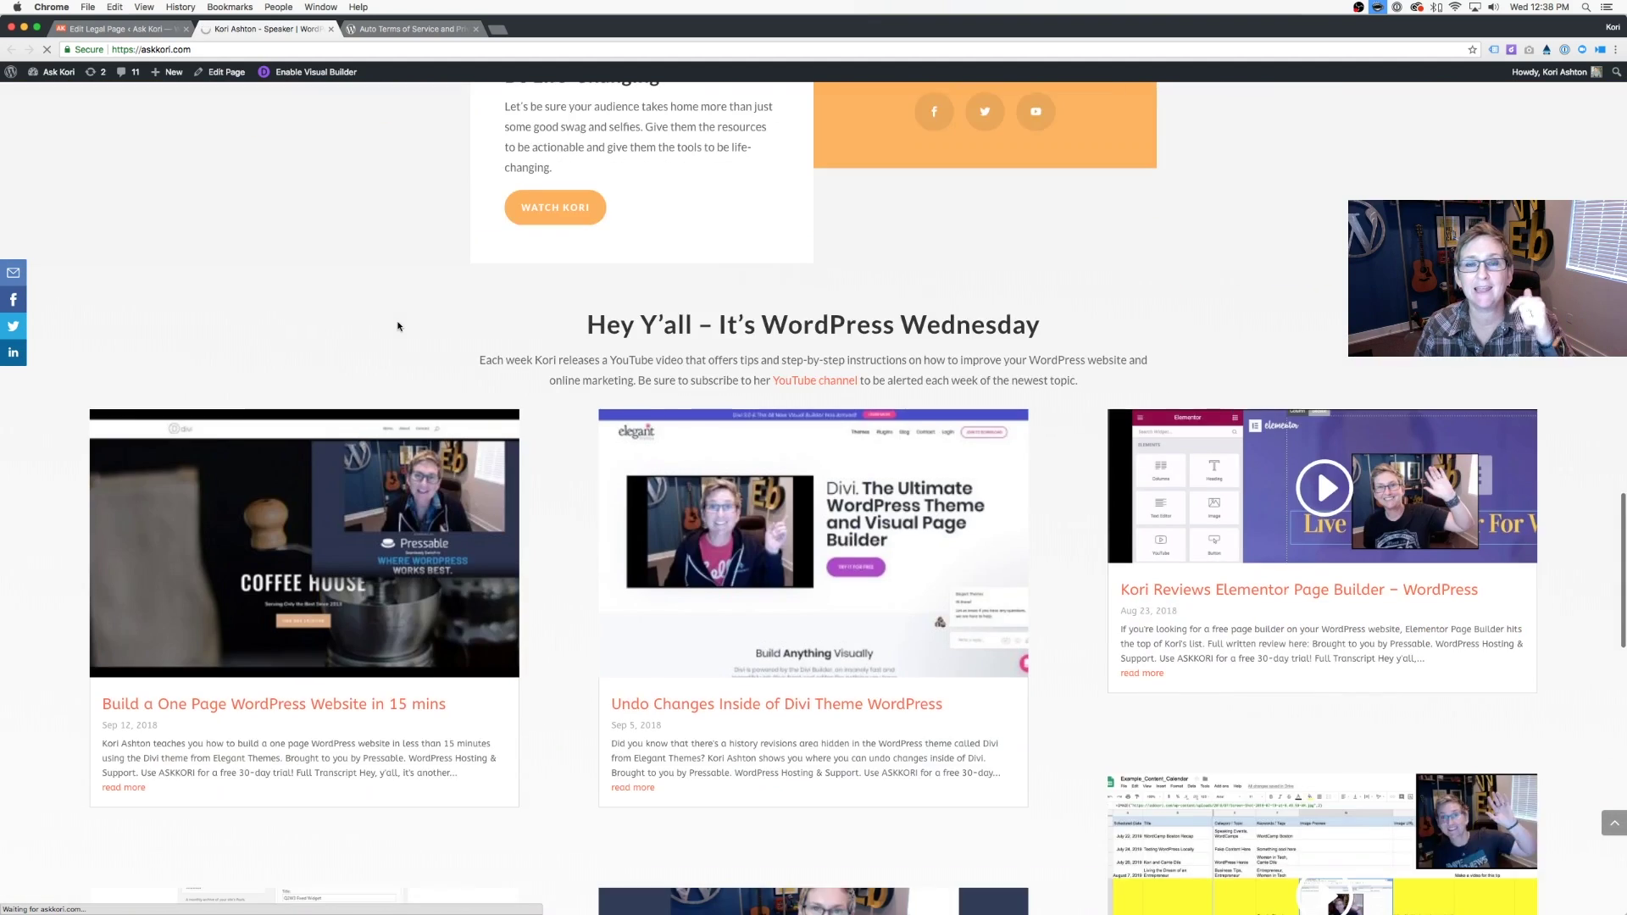
{"action": "scroll", "coordinate": [398, 328], "scroll_direction": "down", "scroll_amount": 5}
{"action": "scroll", "coordinate": [398, 327], "scroll_direction": "up", "scroll_amount": 20}
{"action": "scroll", "coordinate": [398, 327], "scroll_direction": "down", "scroll_amount": 8}
{"action": "scroll", "coordinate": [398, 326], "scroll_direction": "down", "scroll_amount": 8}
{"action": "scroll", "coordinate": [399, 327], "scroll_direction": "down", "scroll_amount": 5}
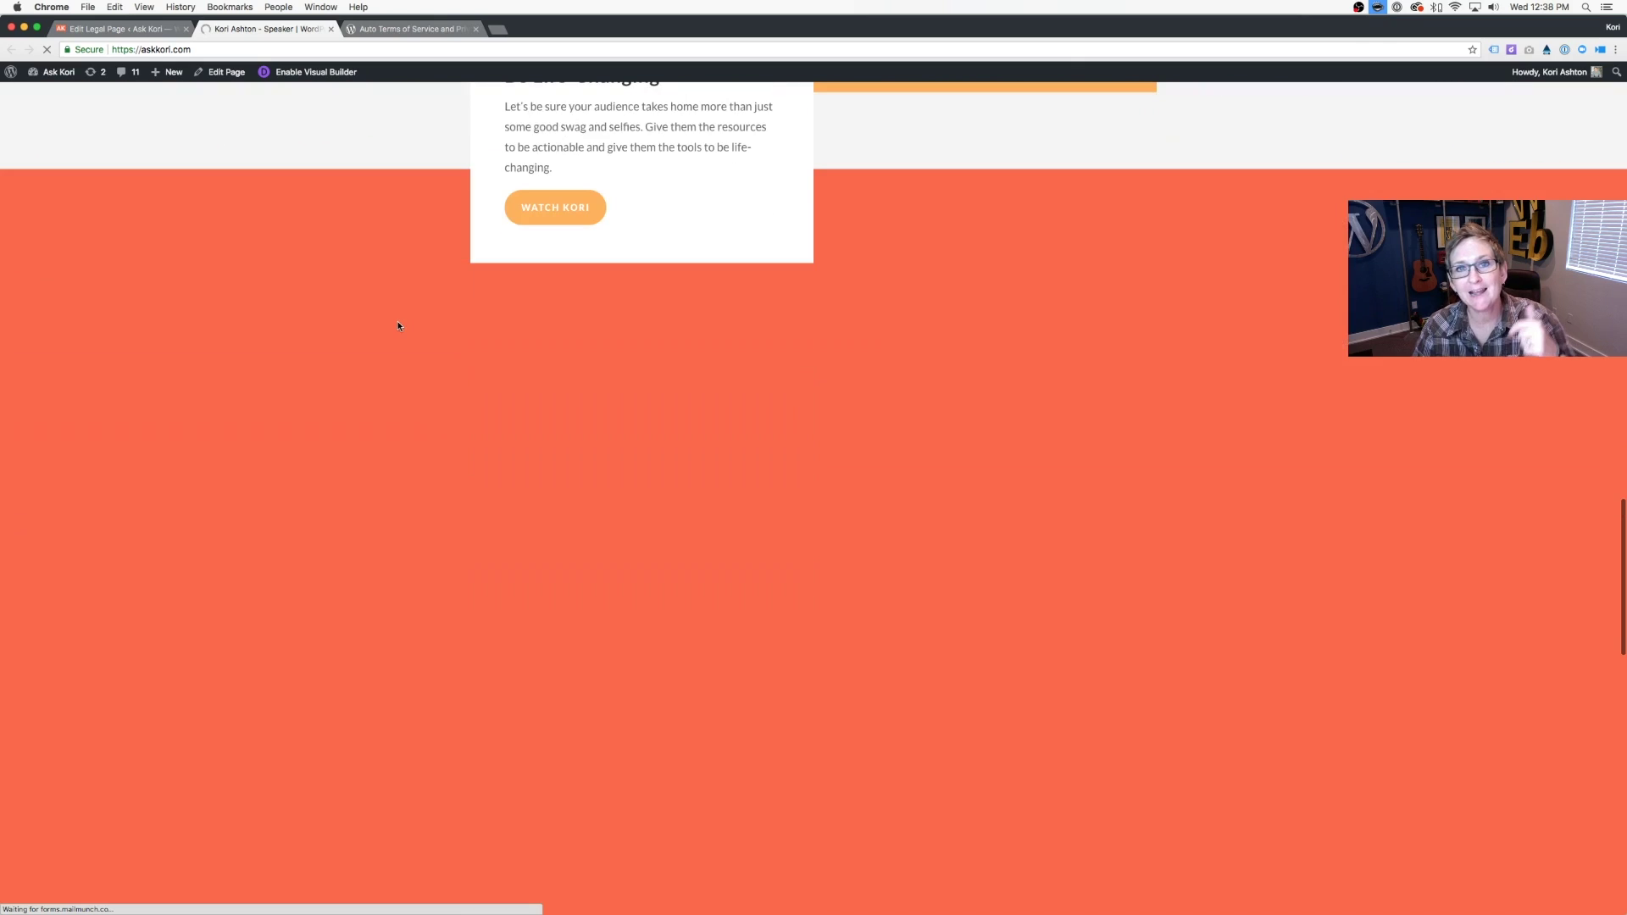
{"action": "scroll", "coordinate": [398, 327], "scroll_direction": "up", "scroll_amount": 3}
{"action": "scroll", "coordinate": [399, 326], "scroll_direction": "down", "scroll_amount": 8}
{"action": "scroll", "coordinate": [398, 328], "scroll_direction": "down", "scroll_amount": 8}
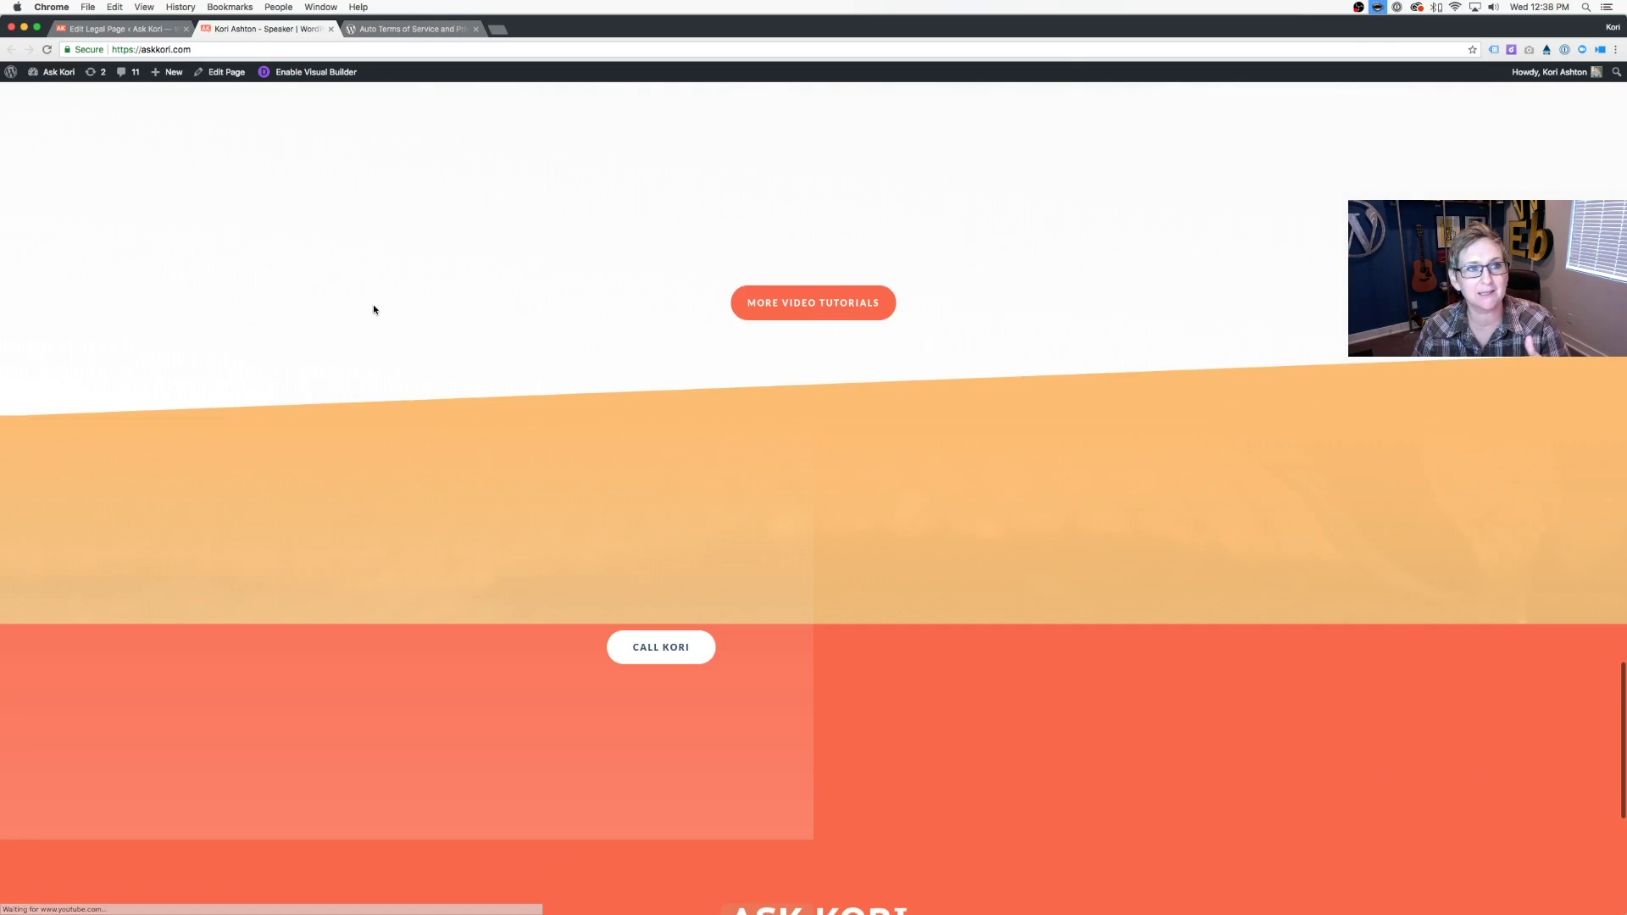
{"action": "scroll", "coordinate": [373, 304], "scroll_direction": "down", "scroll_amount": 10}
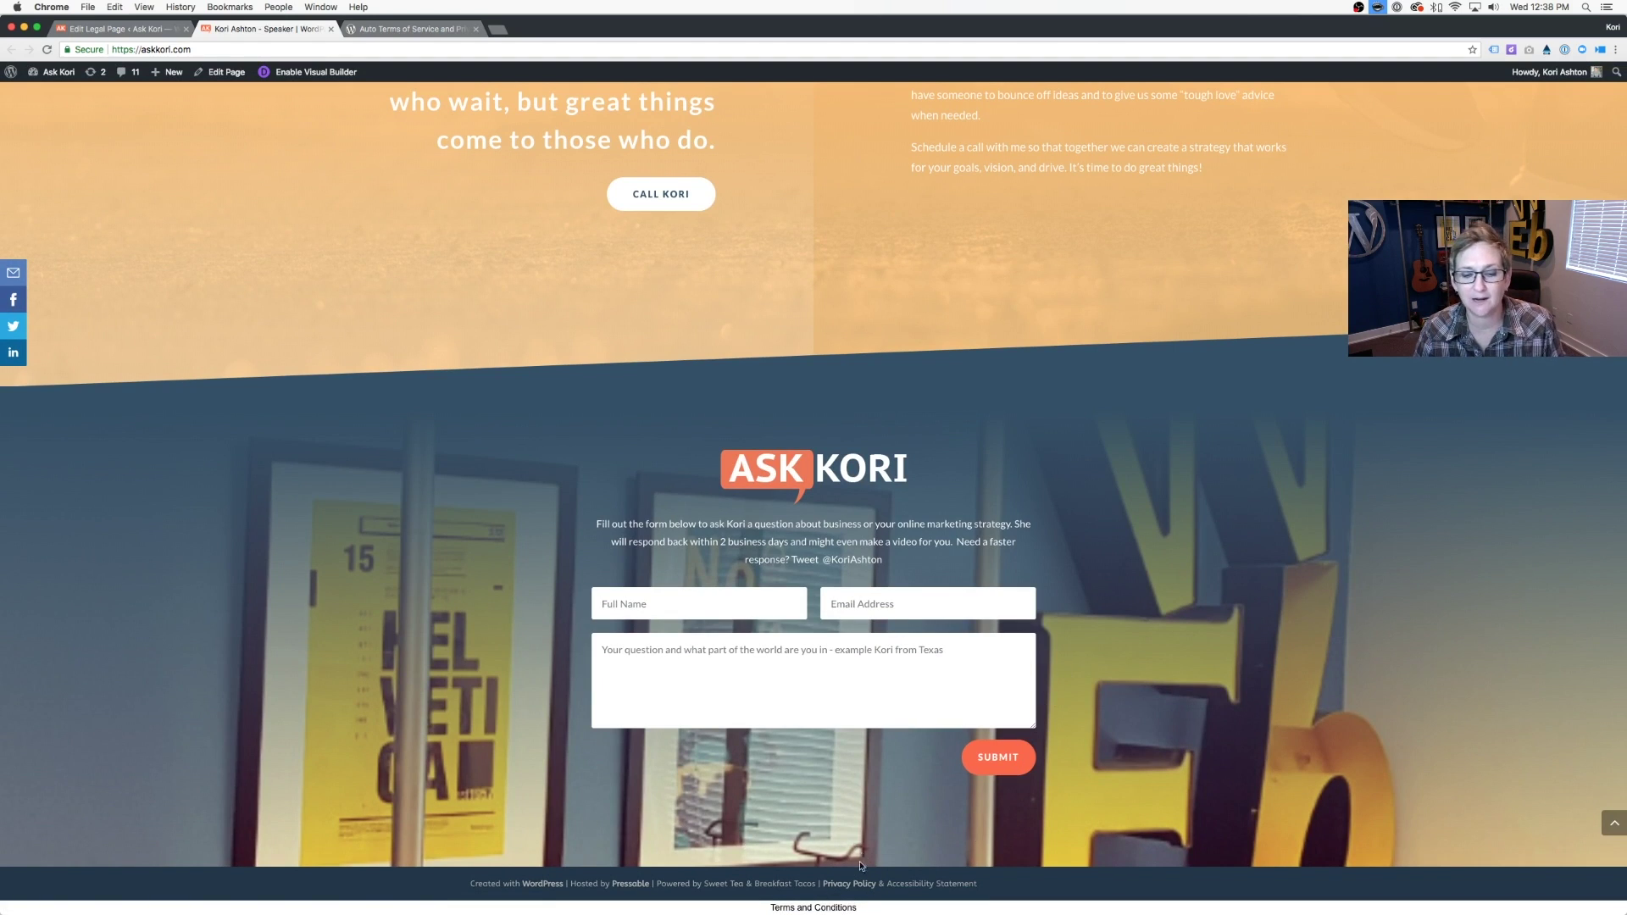
{"action": "left_click", "coordinate": [813, 906]}
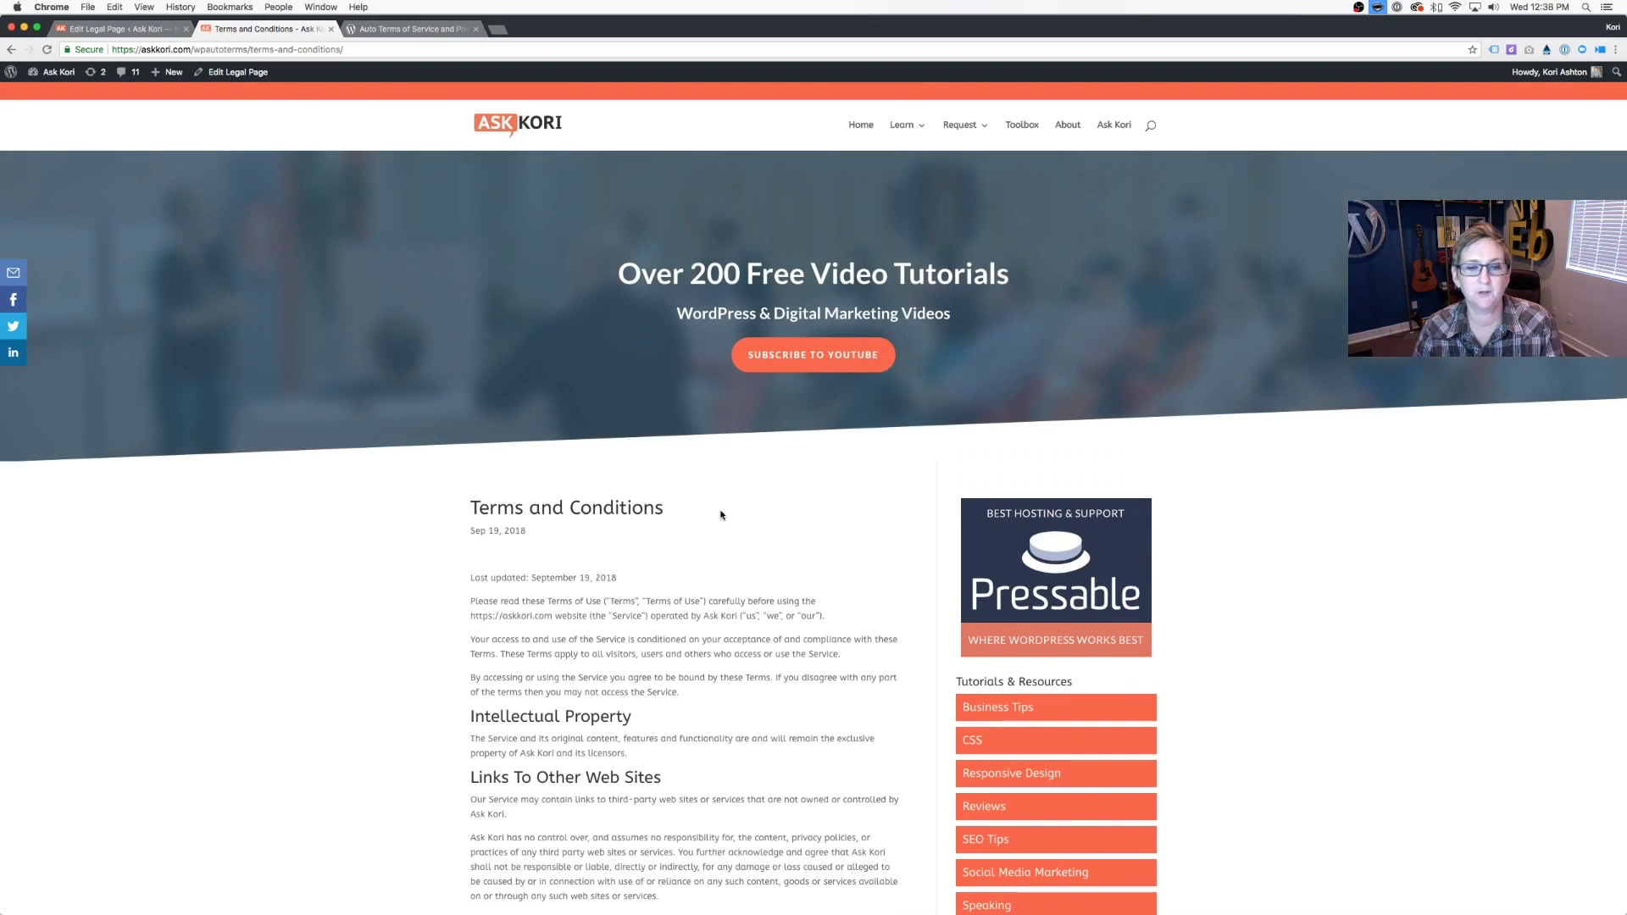
{"action": "scroll", "coordinate": [721, 515], "scroll_direction": "down", "scroll_amount": 4}
{"action": "scroll", "coordinate": [721, 515], "scroll_direction": "down", "scroll_amount": 3}
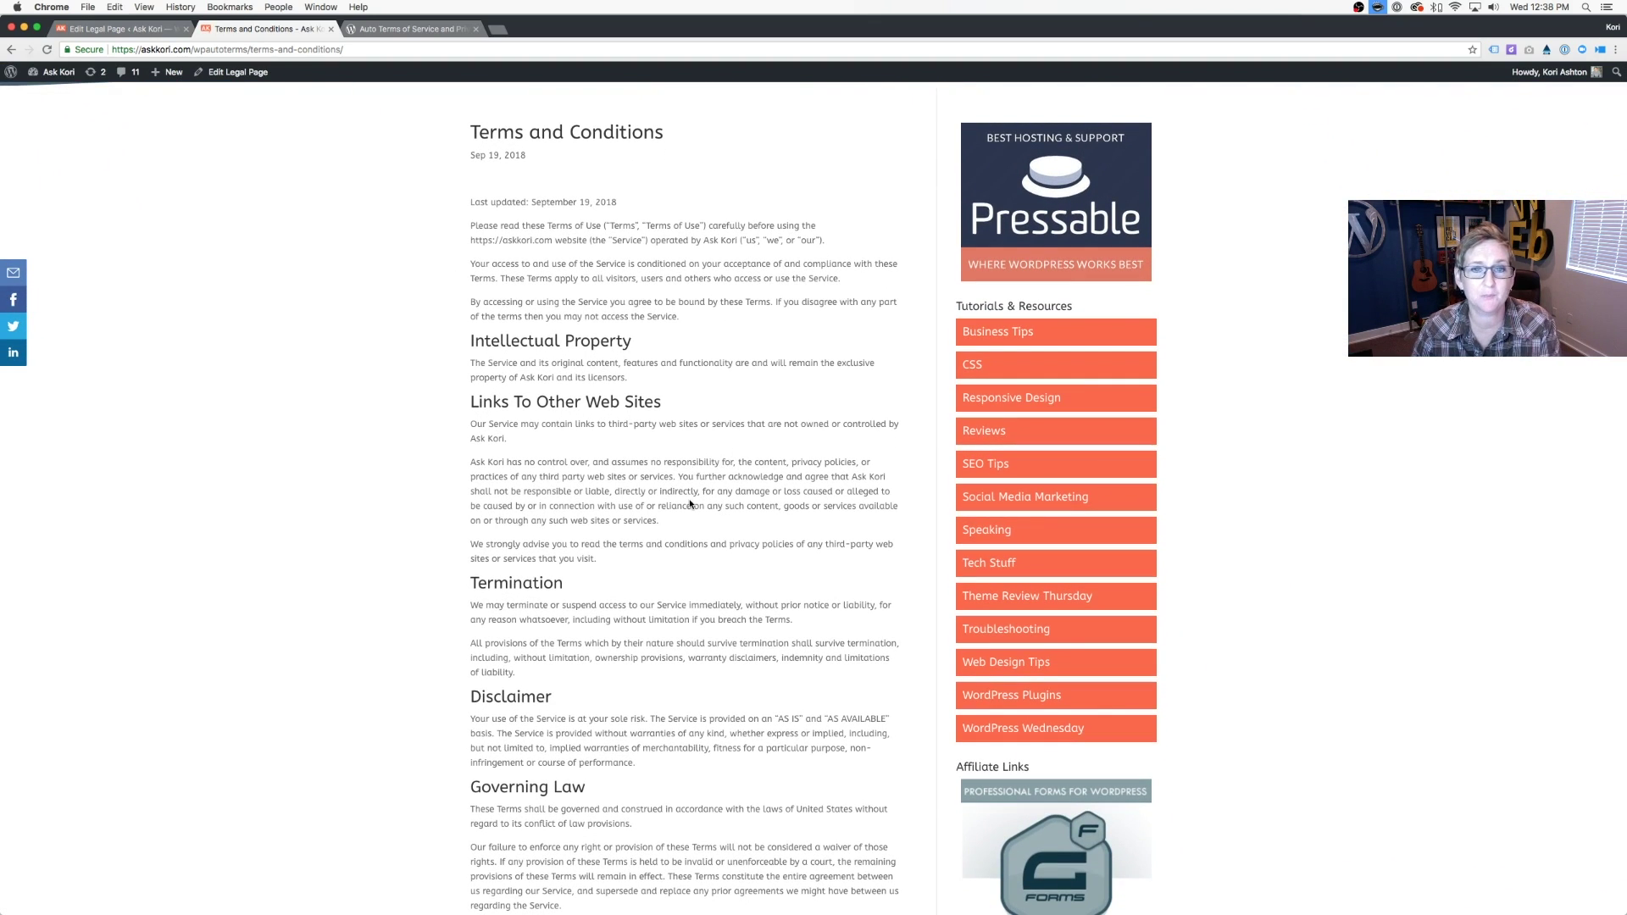
{"action": "left_click_drag", "start_coordinate": [702, 240], "coordinate": [742, 239]}
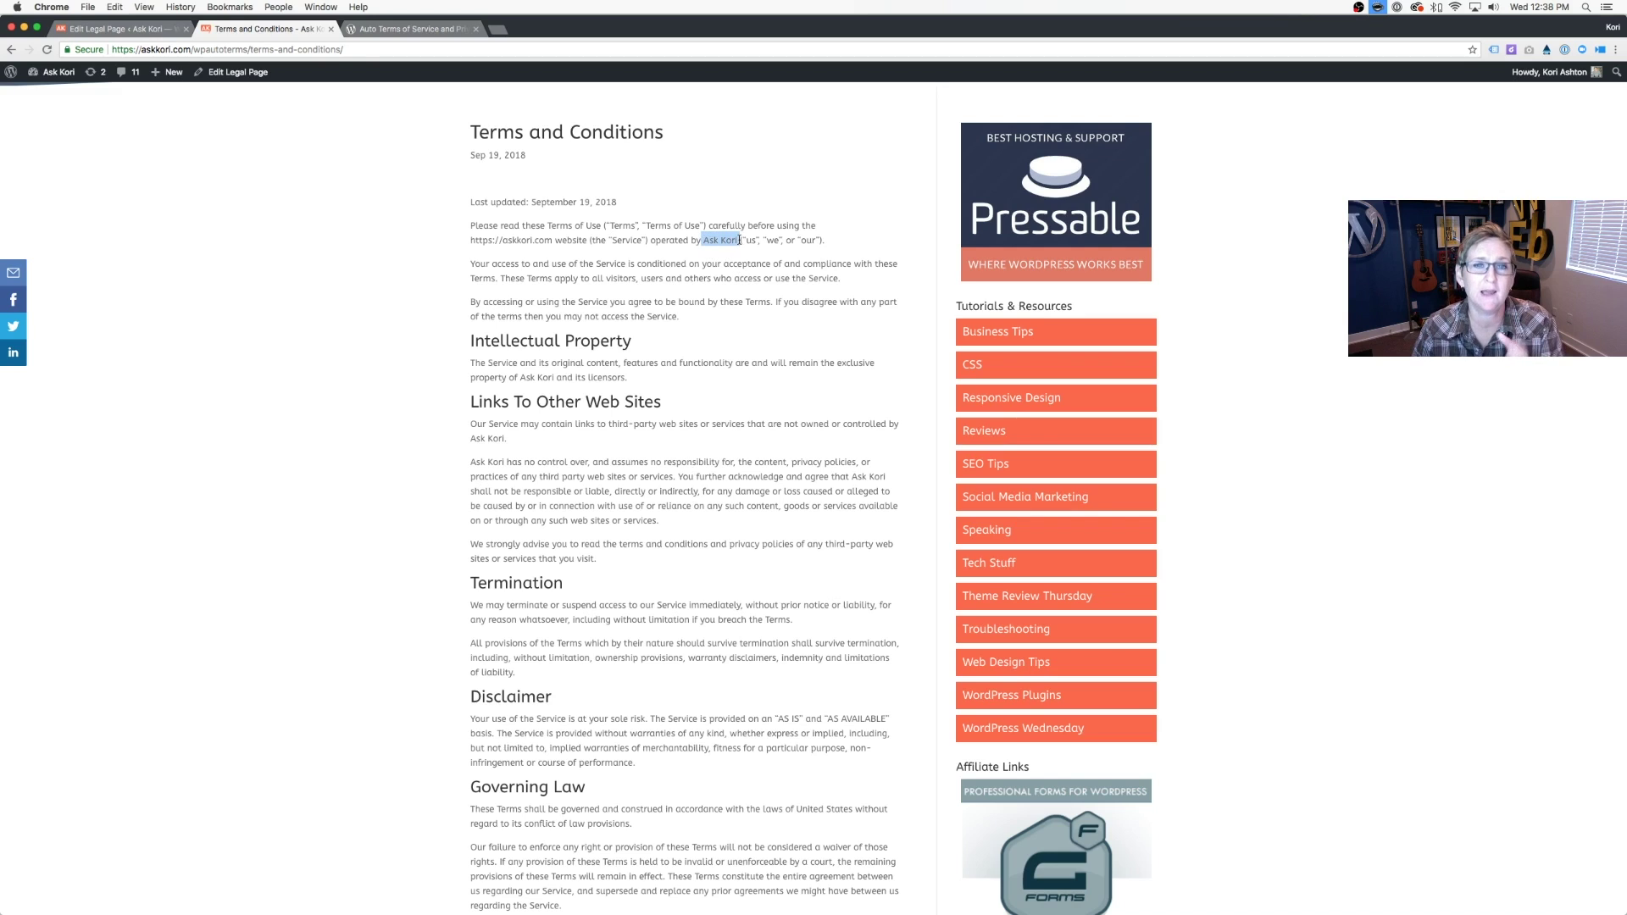
{"action": "right_click", "coordinate": [709, 420]}
{"action": "left_click", "coordinate": [618, 510]}
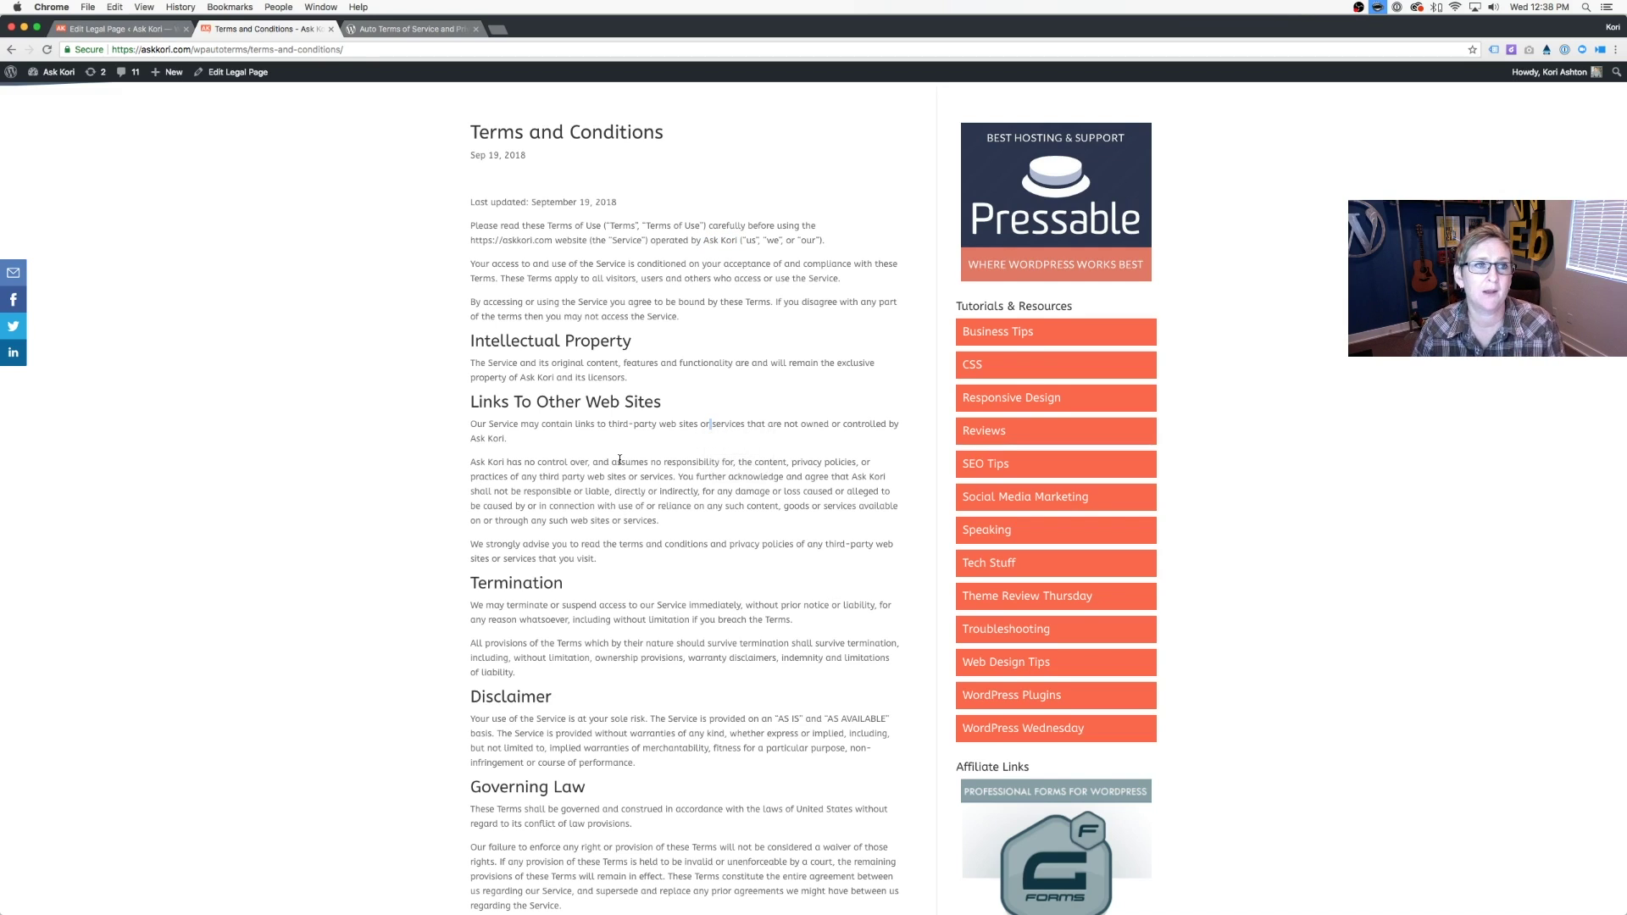
{"action": "scroll", "coordinate": [620, 461], "scroll_direction": "down", "scroll_amount": 10}
{"action": "scroll", "coordinate": [620, 461], "scroll_direction": "up", "scroll_amount": 2}
{"action": "scroll", "coordinate": [619, 461], "scroll_direction": "up", "scroll_amount": 2}
{"action": "scroll", "coordinate": [619, 461], "scroll_direction": "up", "scroll_amount": 3}
{"action": "scroll", "coordinate": [620, 460], "scroll_direction": "up", "scroll_amount": 10}
{"action": "scroll", "coordinate": [620, 461], "scroll_direction": "up", "scroll_amount": 2}
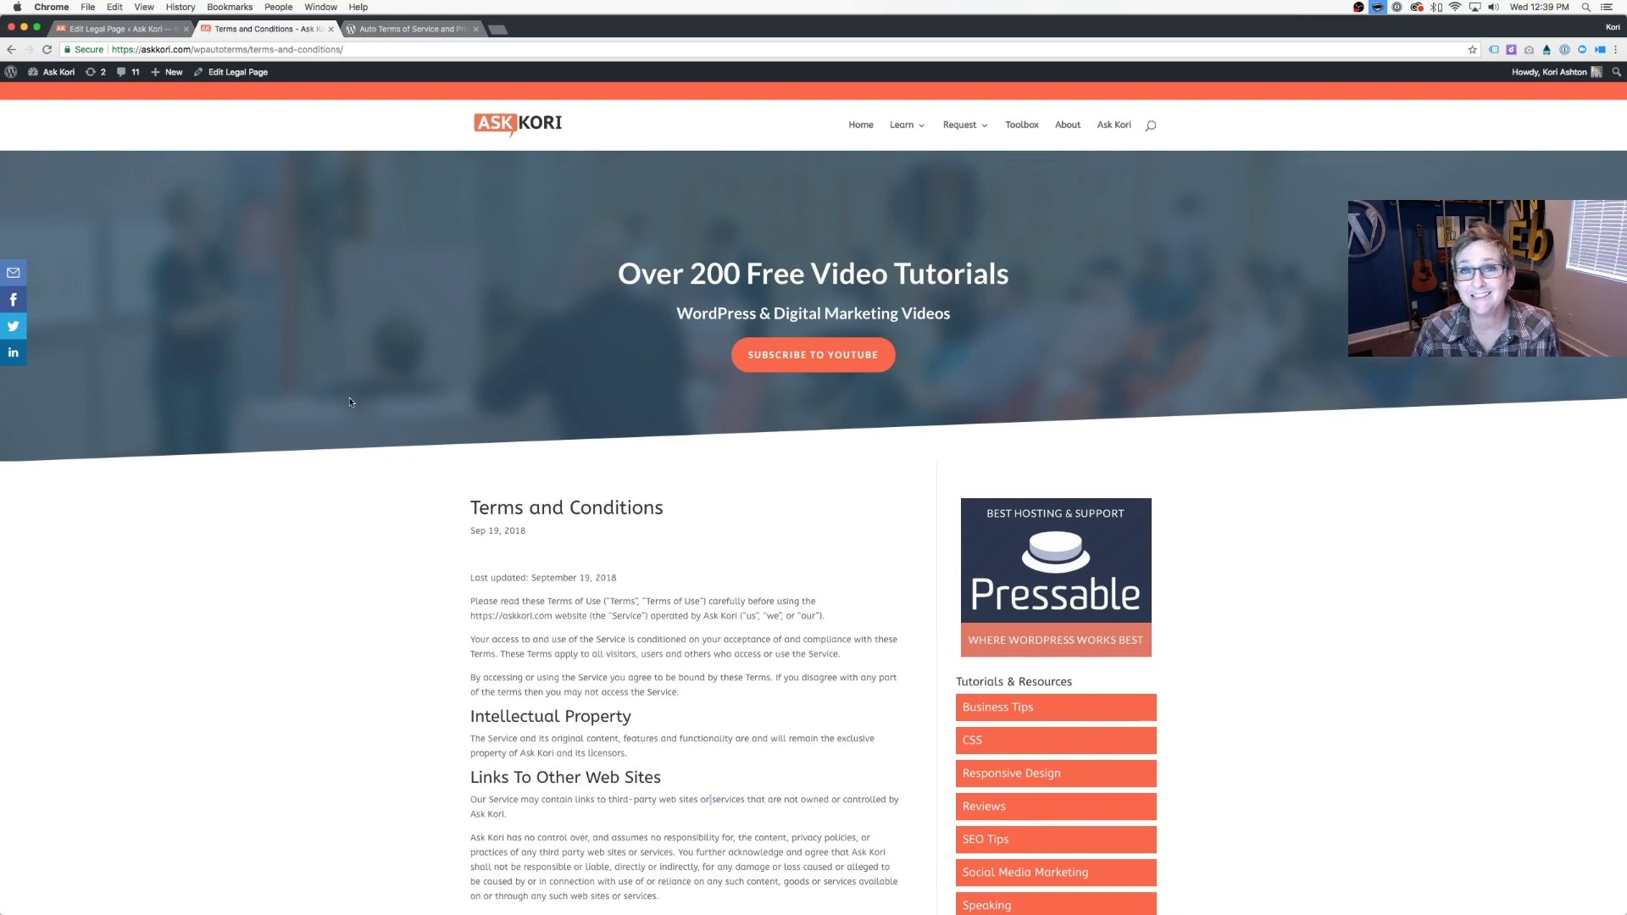
{"action": "left_click", "coordinate": [122, 28]}
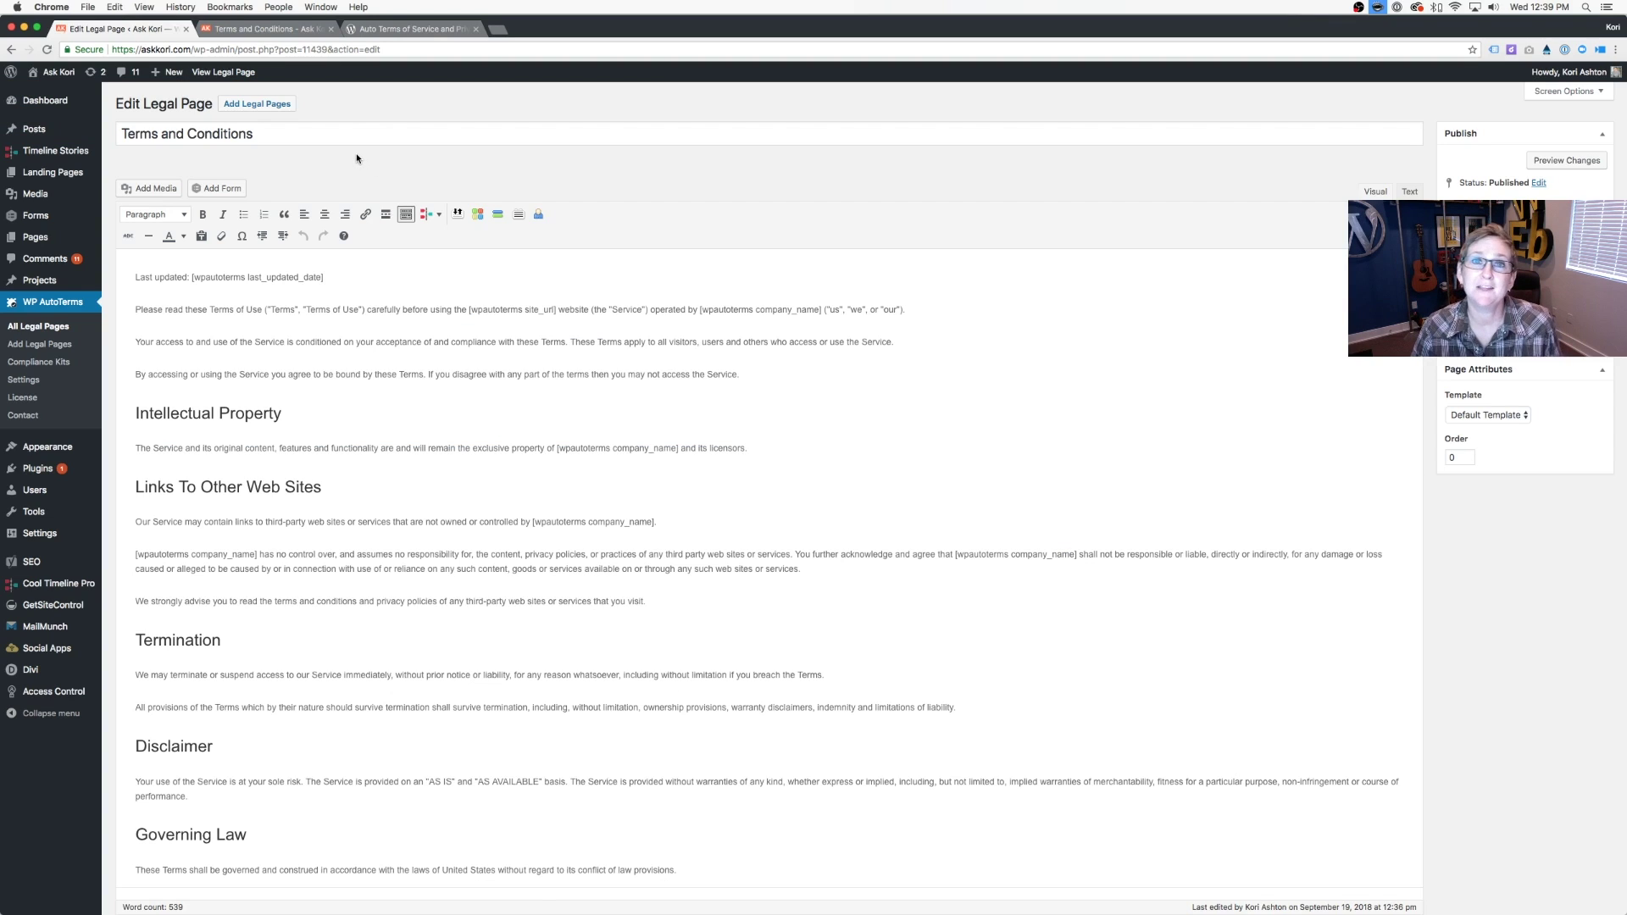
{"action": "left_click", "coordinate": [39, 344]}
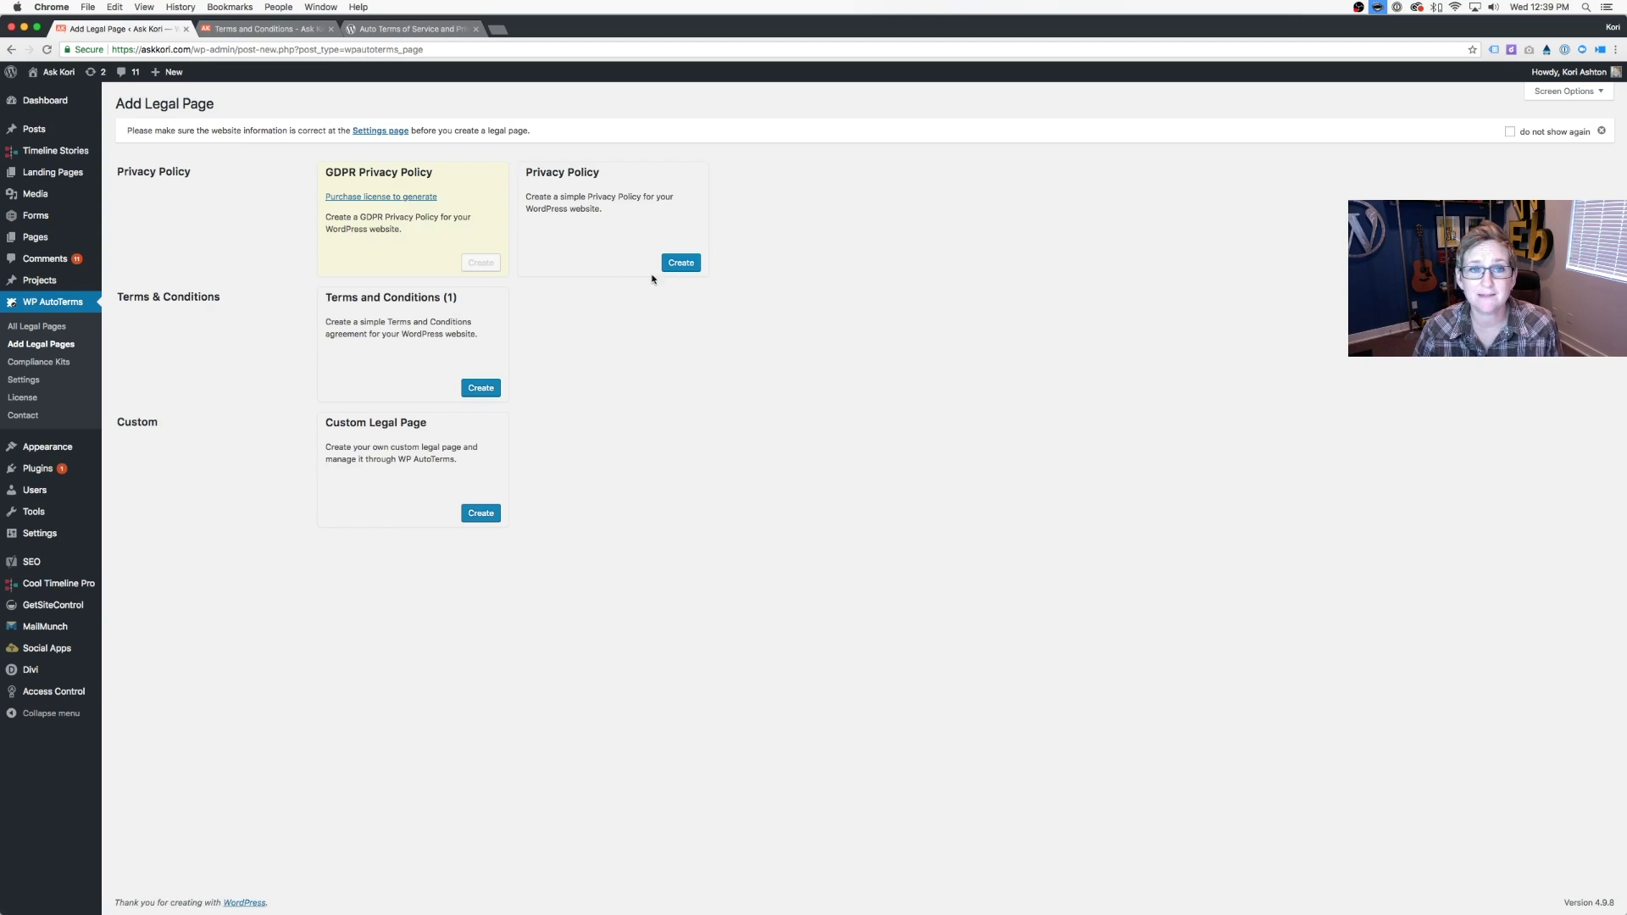
{"action": "left_click", "coordinate": [682, 263]}
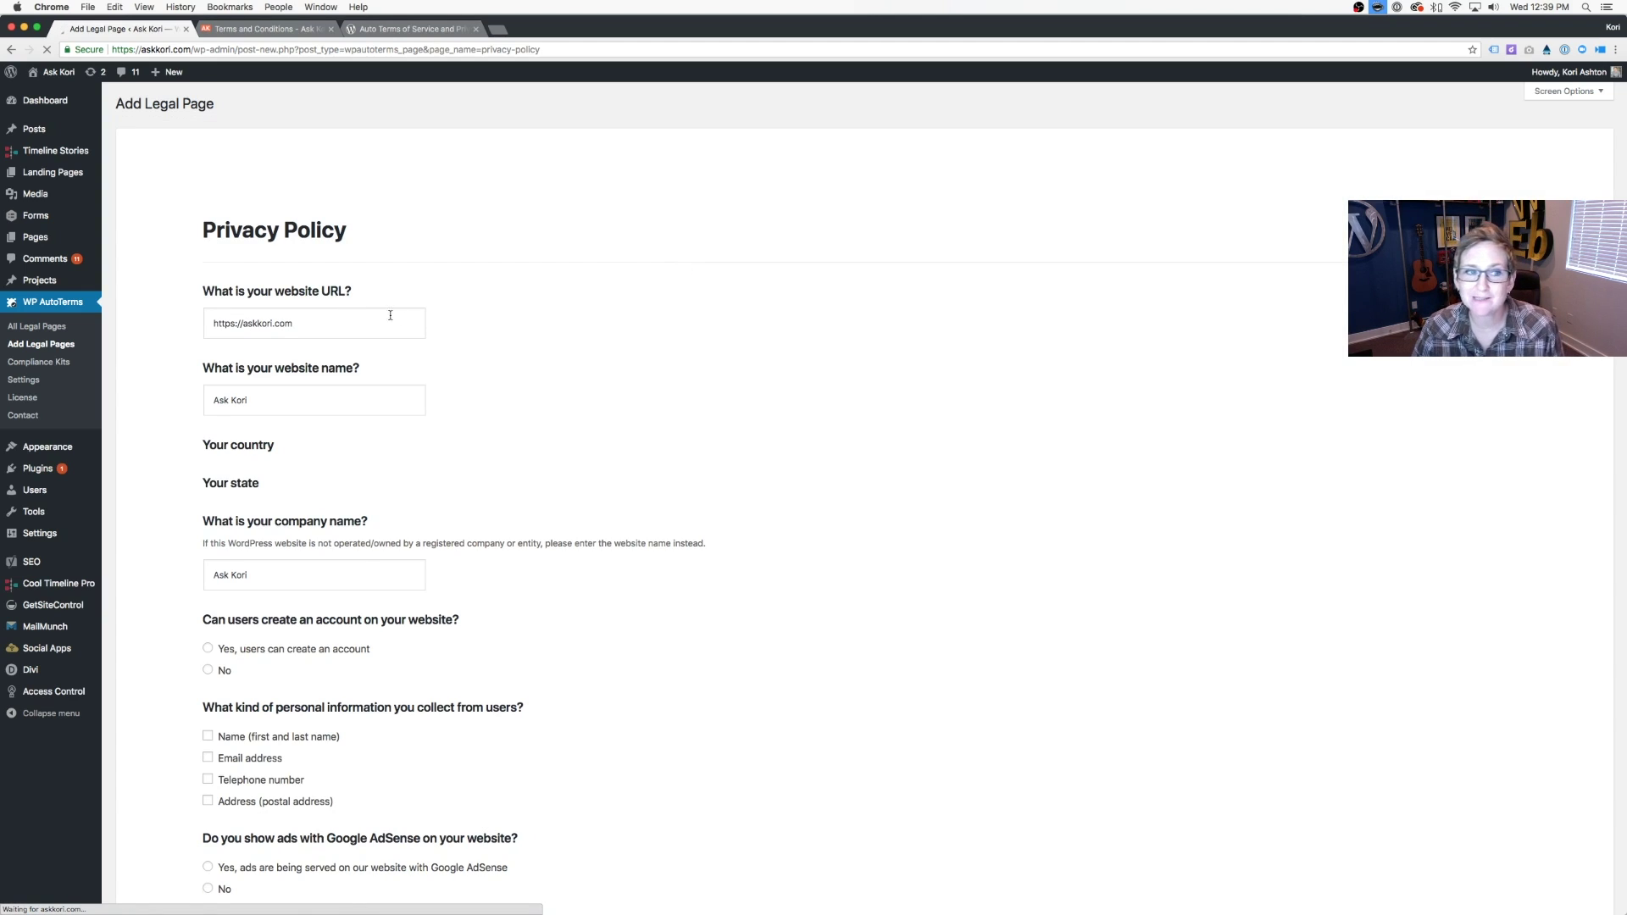
{"action": "scroll", "coordinate": [495, 363], "scroll_direction": "down", "scroll_amount": 3}
{"action": "scroll", "coordinate": [494, 364], "scroll_direction": "down", "scroll_amount": 2}
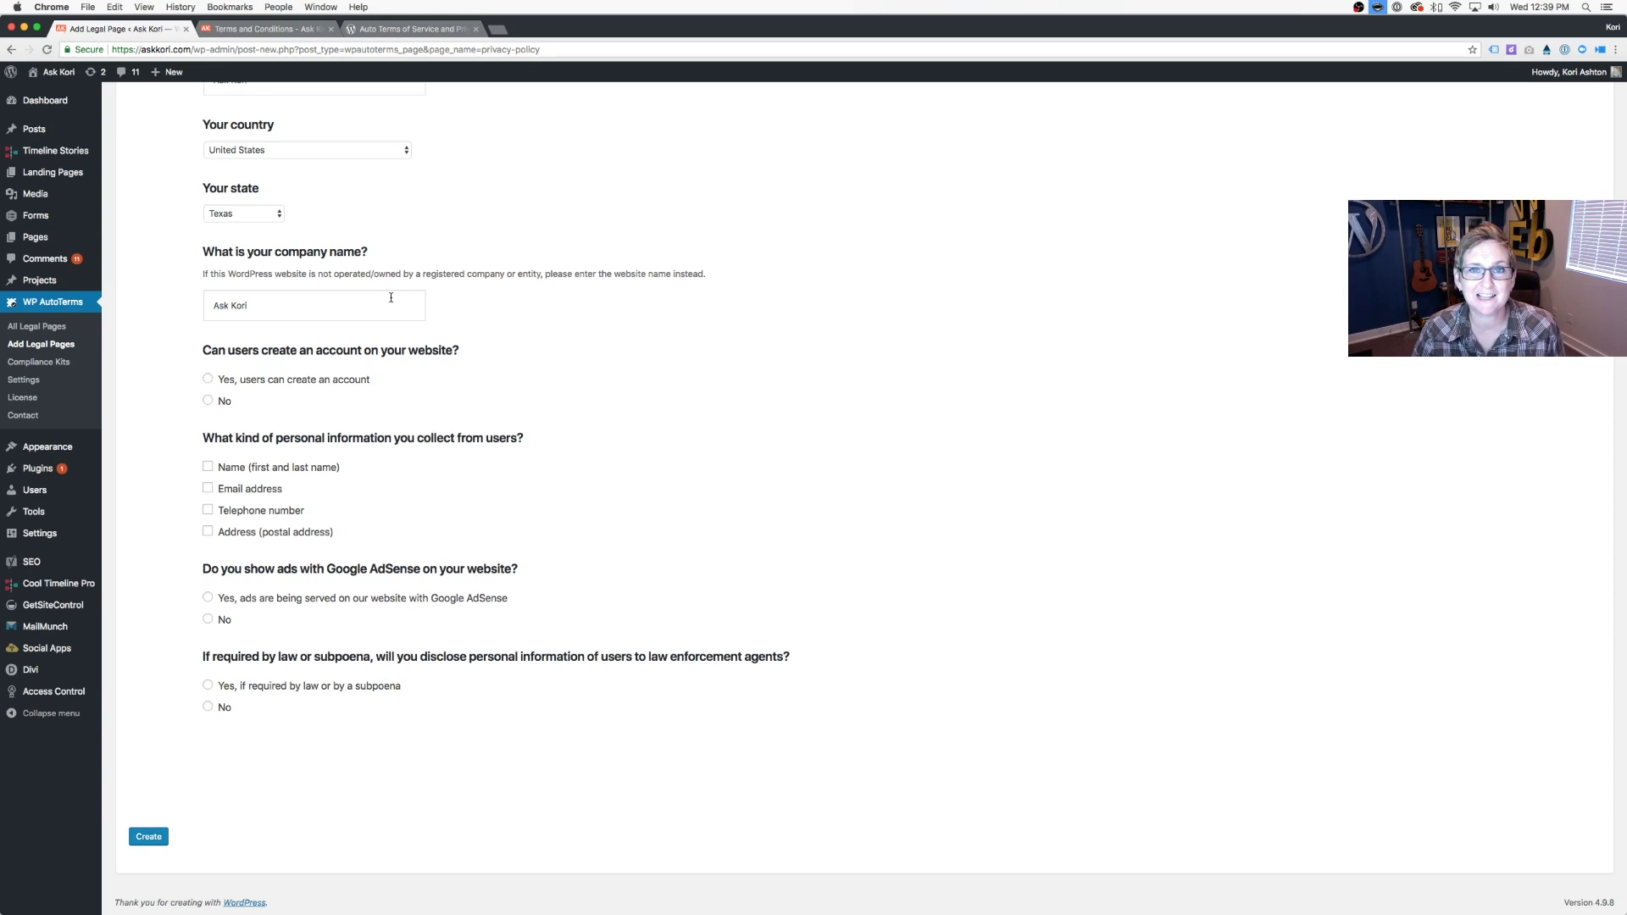
{"action": "scroll", "coordinate": [407, 341], "scroll_direction": "up", "scroll_amount": 5}
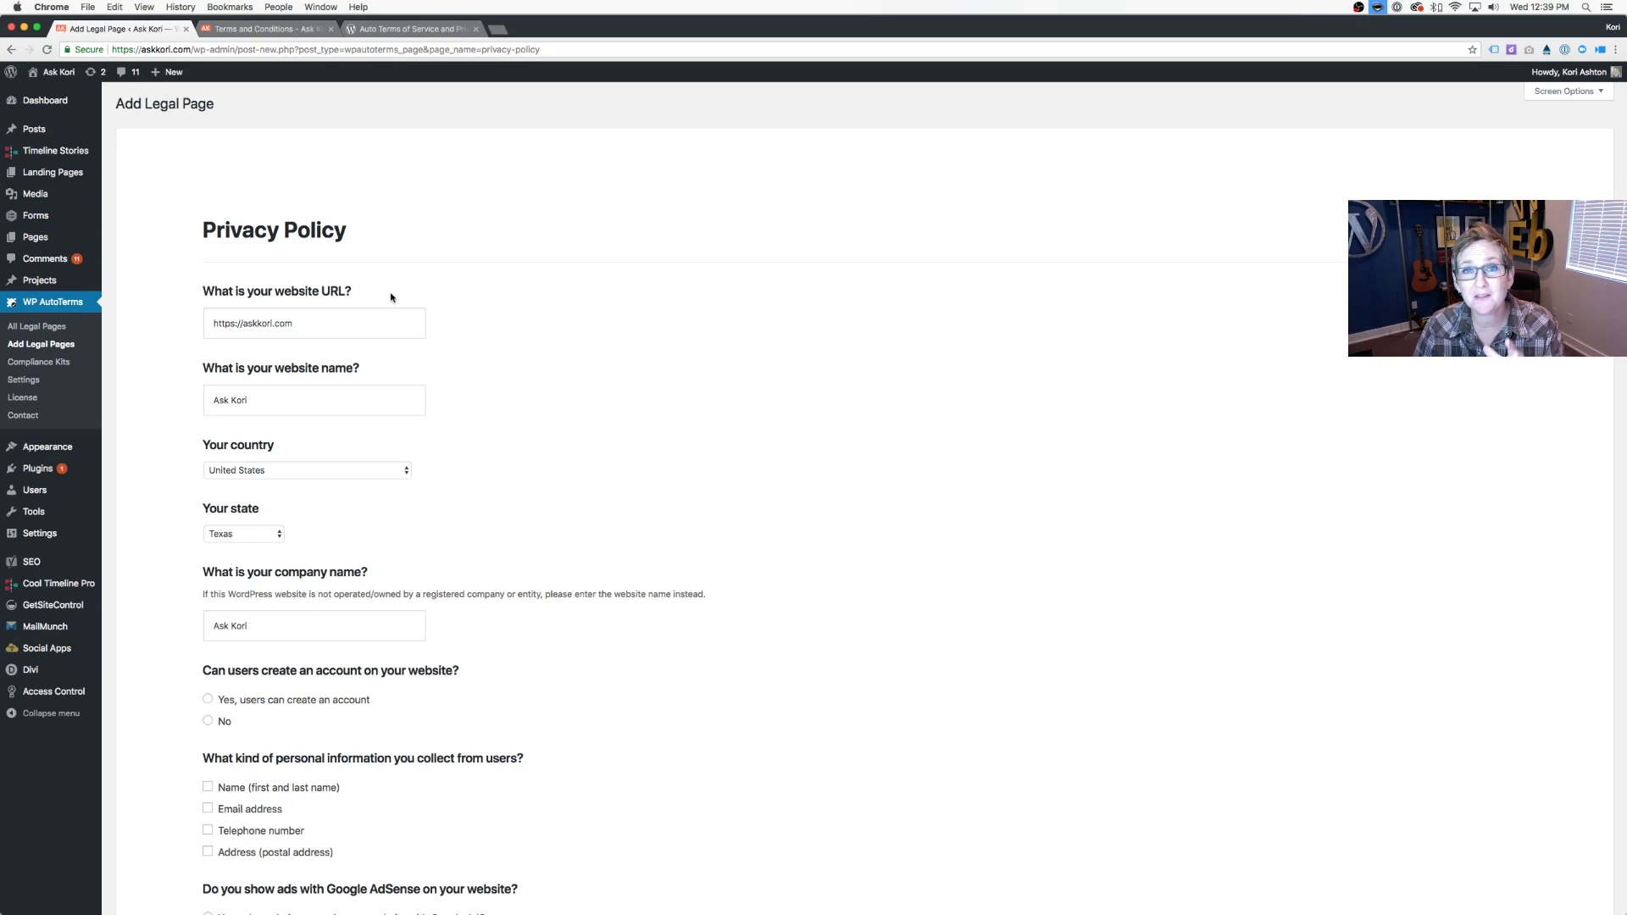
Step: Configure the Links to Legal Pages compliance kit and check the Terms page footer
{"action": "left_click", "coordinate": [31, 381]}
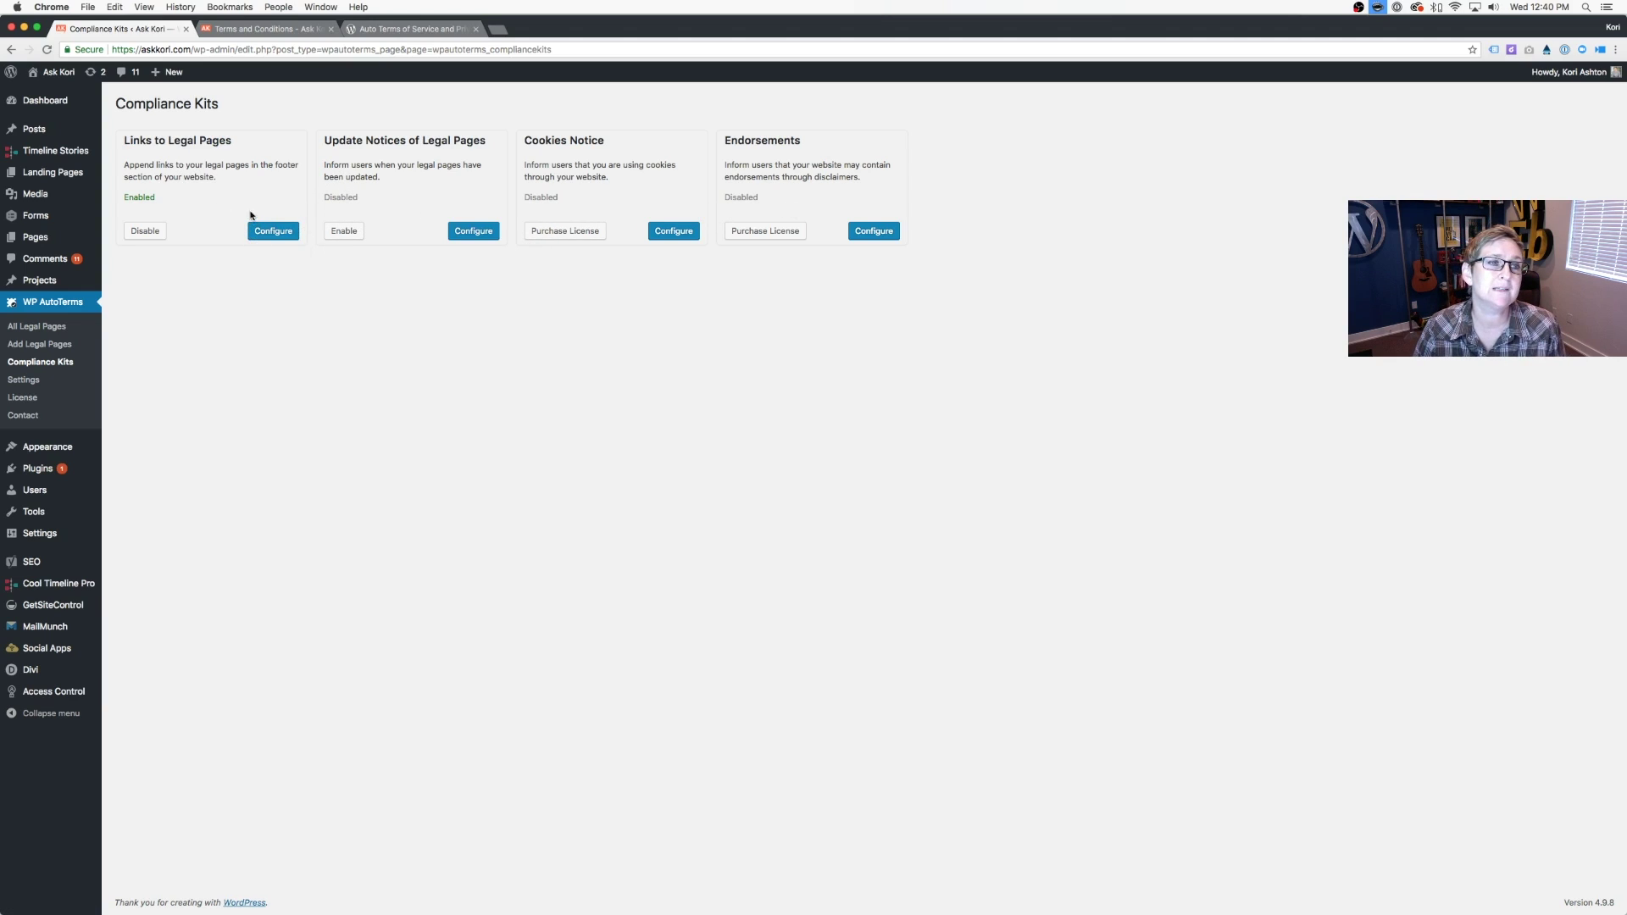
{"action": "left_click", "coordinate": [273, 231]}
{"action": "left_click", "coordinate": [267, 28]}
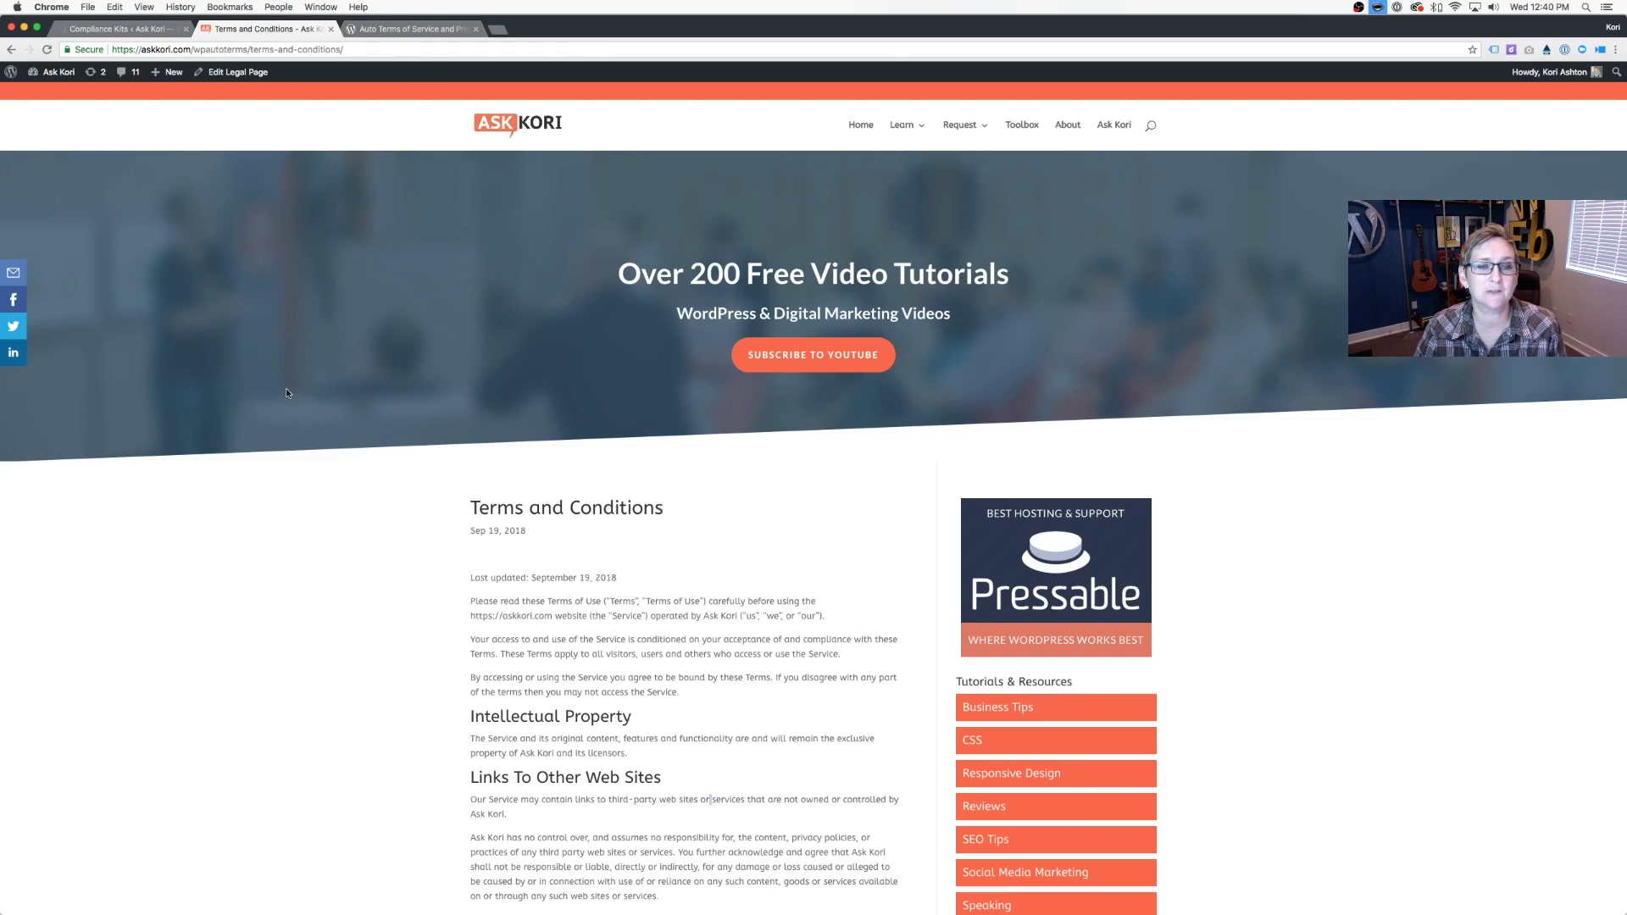
{"action": "scroll", "coordinate": [216, 242], "scroll_direction": "down", "scroll_amount": 10}
{"action": "scroll", "coordinate": [217, 242], "scroll_direction": "down", "scroll_amount": 10}
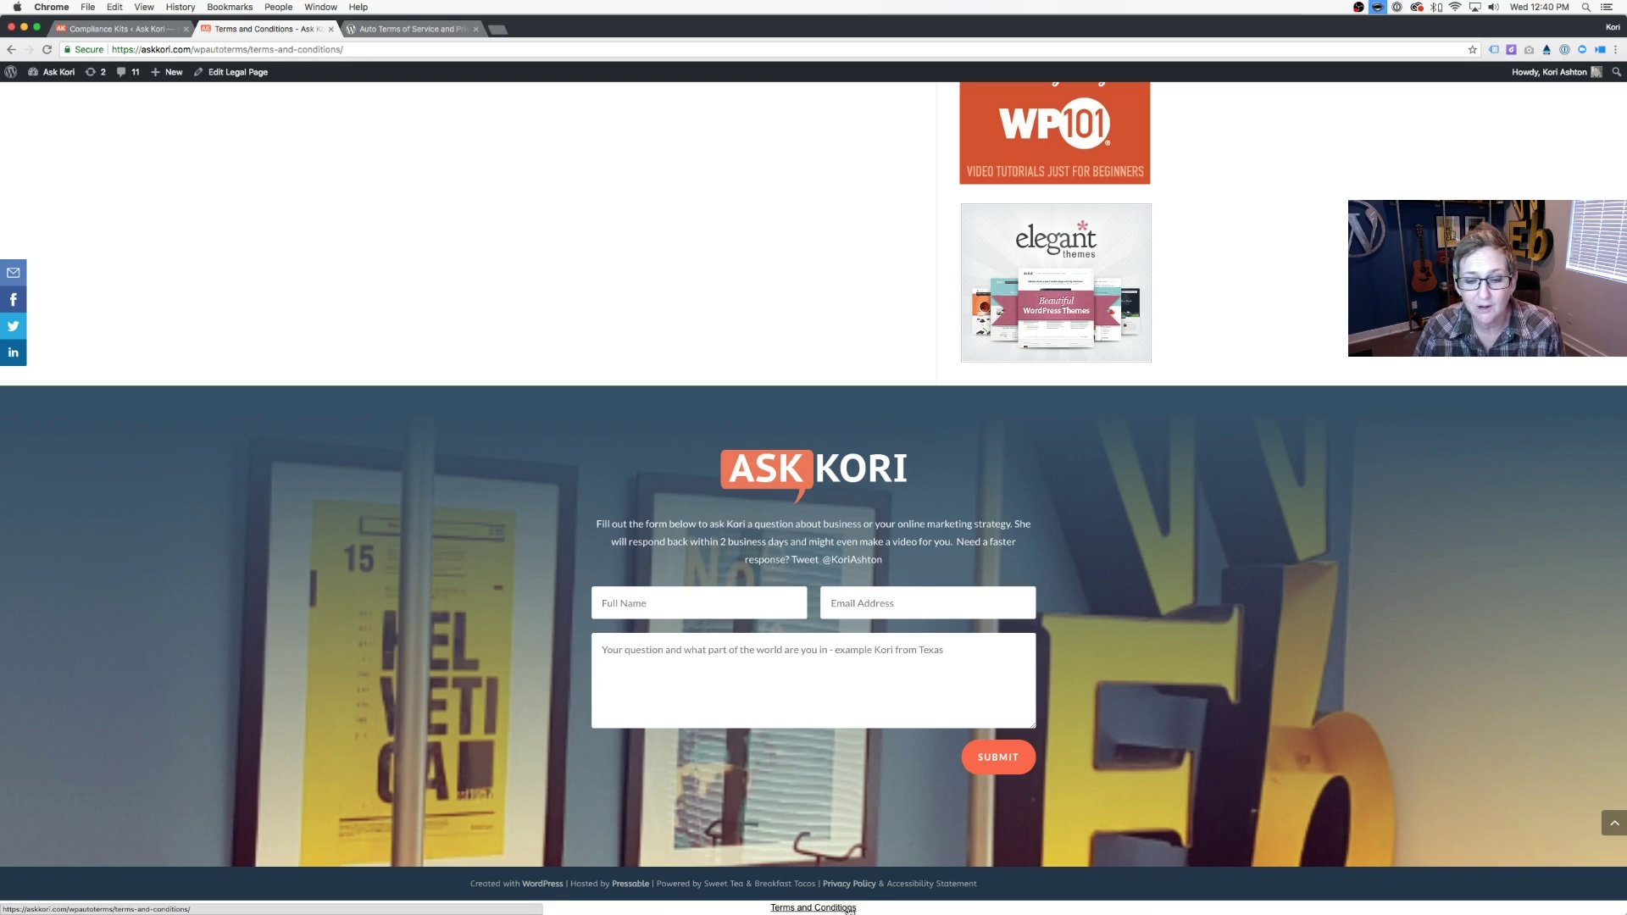
Step: Toggle the legal-page footer links off, check the footer, then enable them again
{"action": "left_click", "coordinate": [121, 28]}
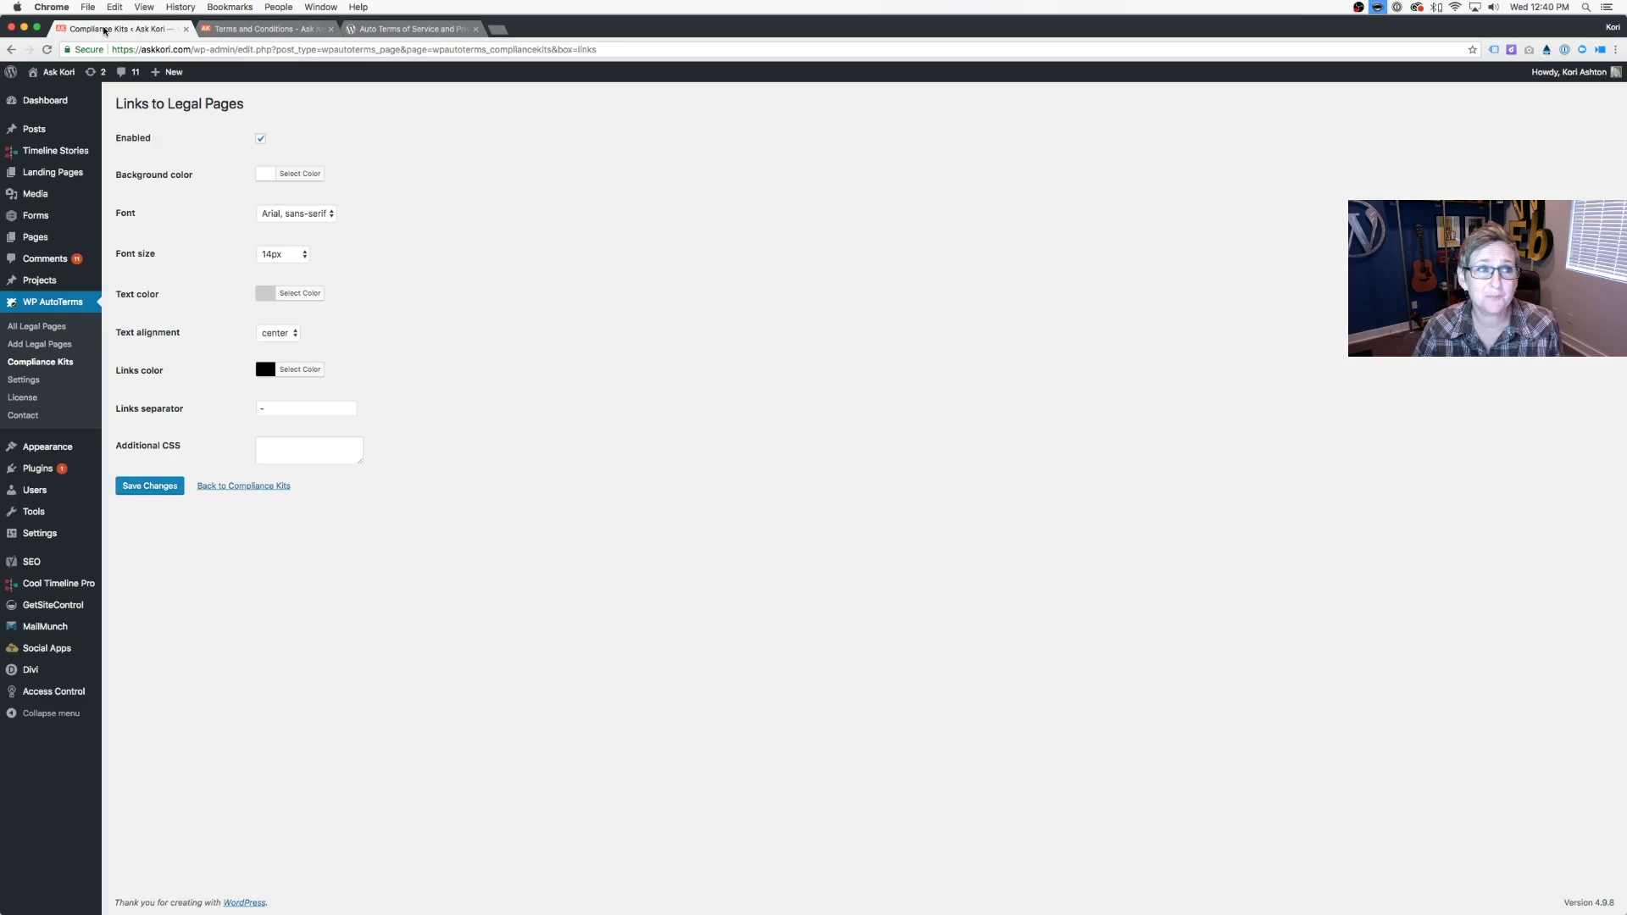
{"action": "left_click", "coordinate": [261, 141]}
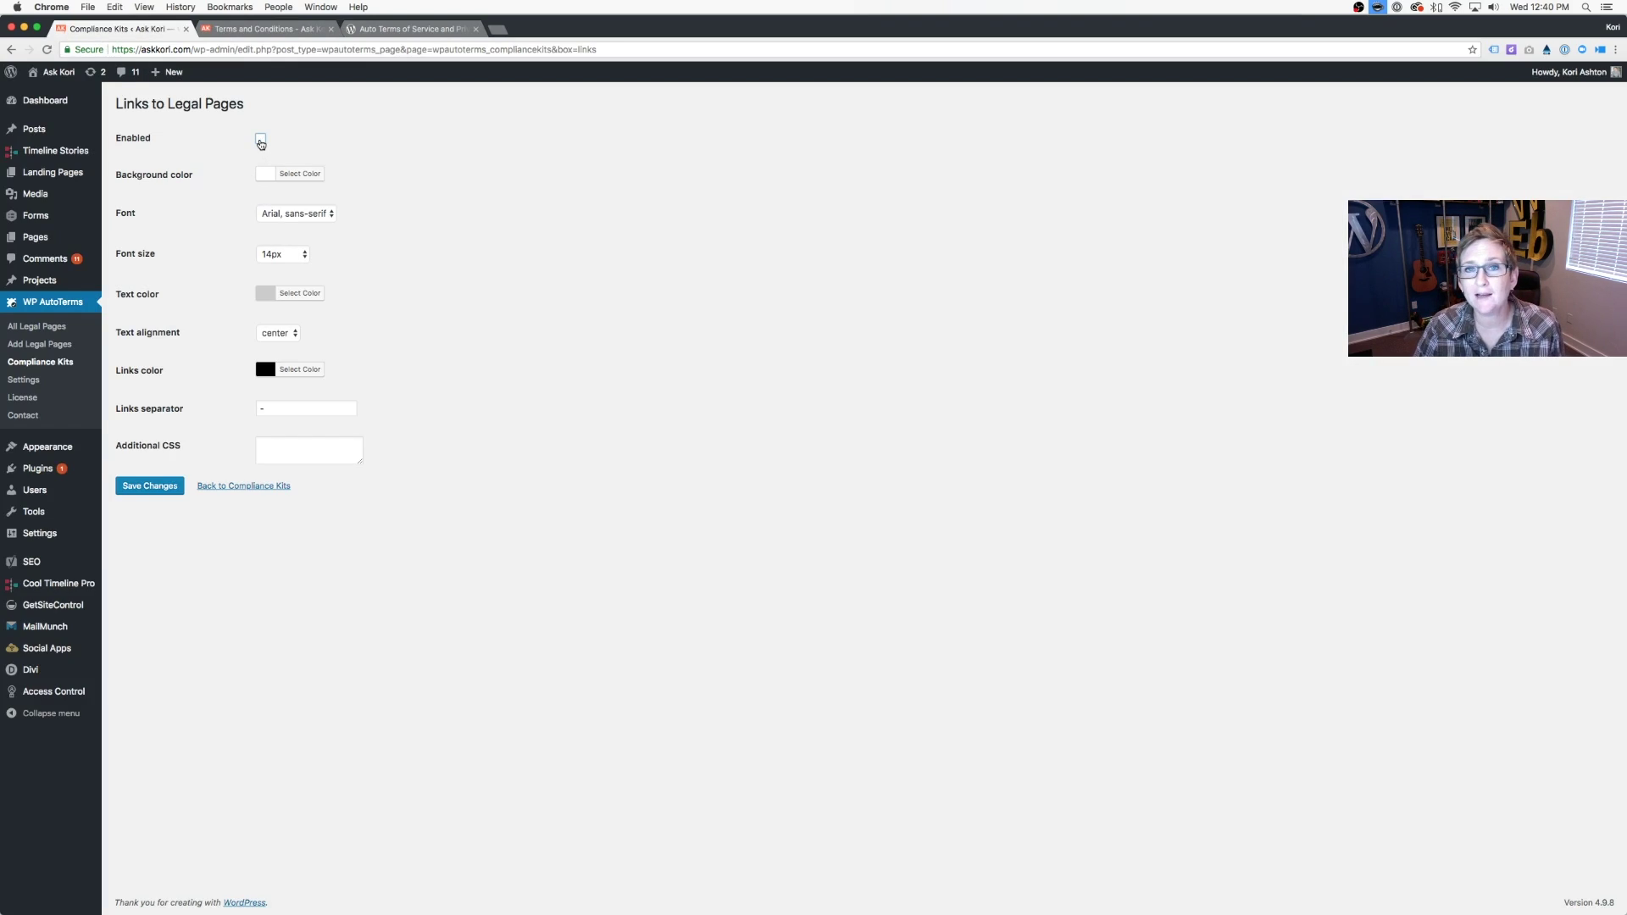
{"action": "left_click", "coordinate": [243, 29]}
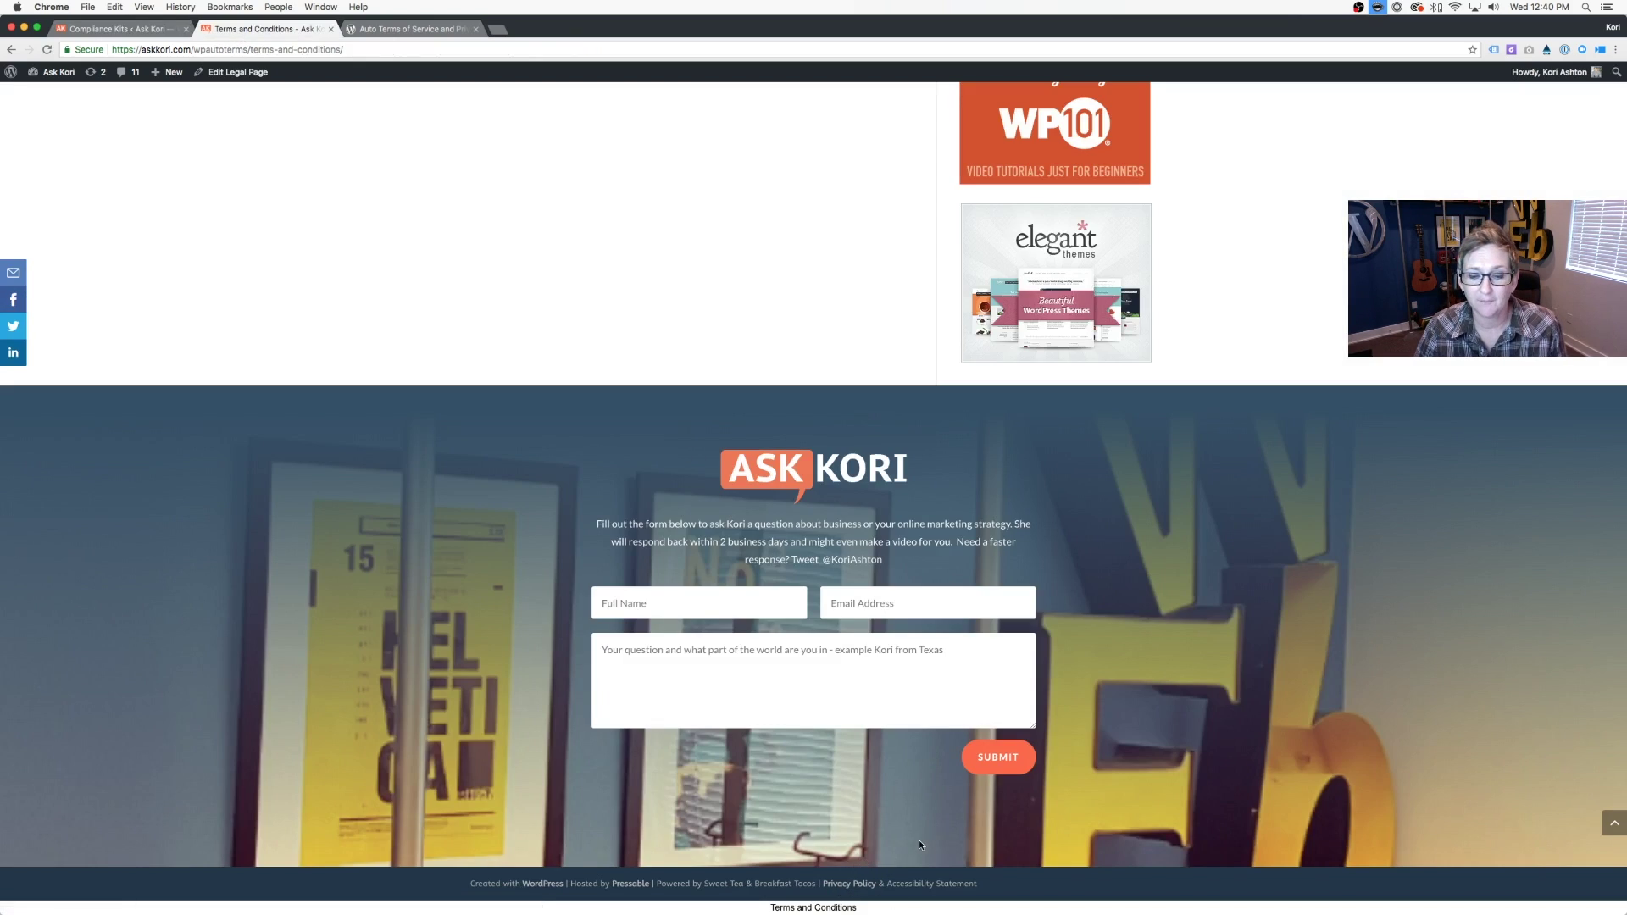
{"action": "left_click", "coordinate": [120, 30]}
{"action": "left_click", "coordinate": [260, 138]}
Step: Set the footer bar background red and links white, save, and reload the site to see it
{"action": "left_click", "coordinate": [267, 176]}
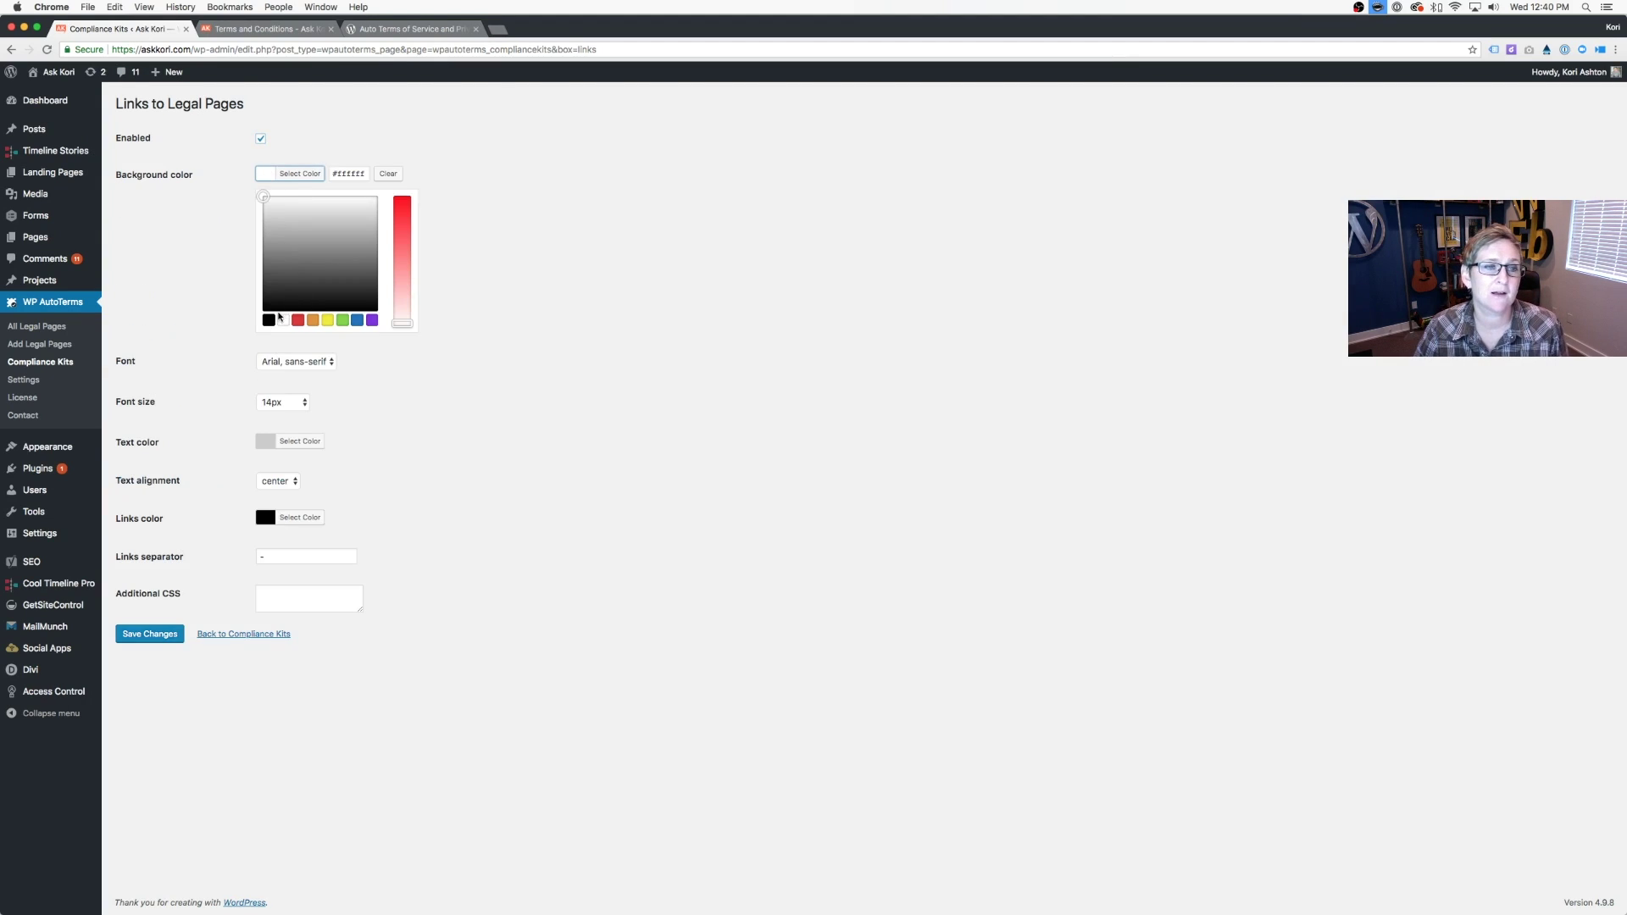
{"action": "left_click", "coordinate": [297, 318]}
{"action": "left_click", "coordinate": [276, 353]}
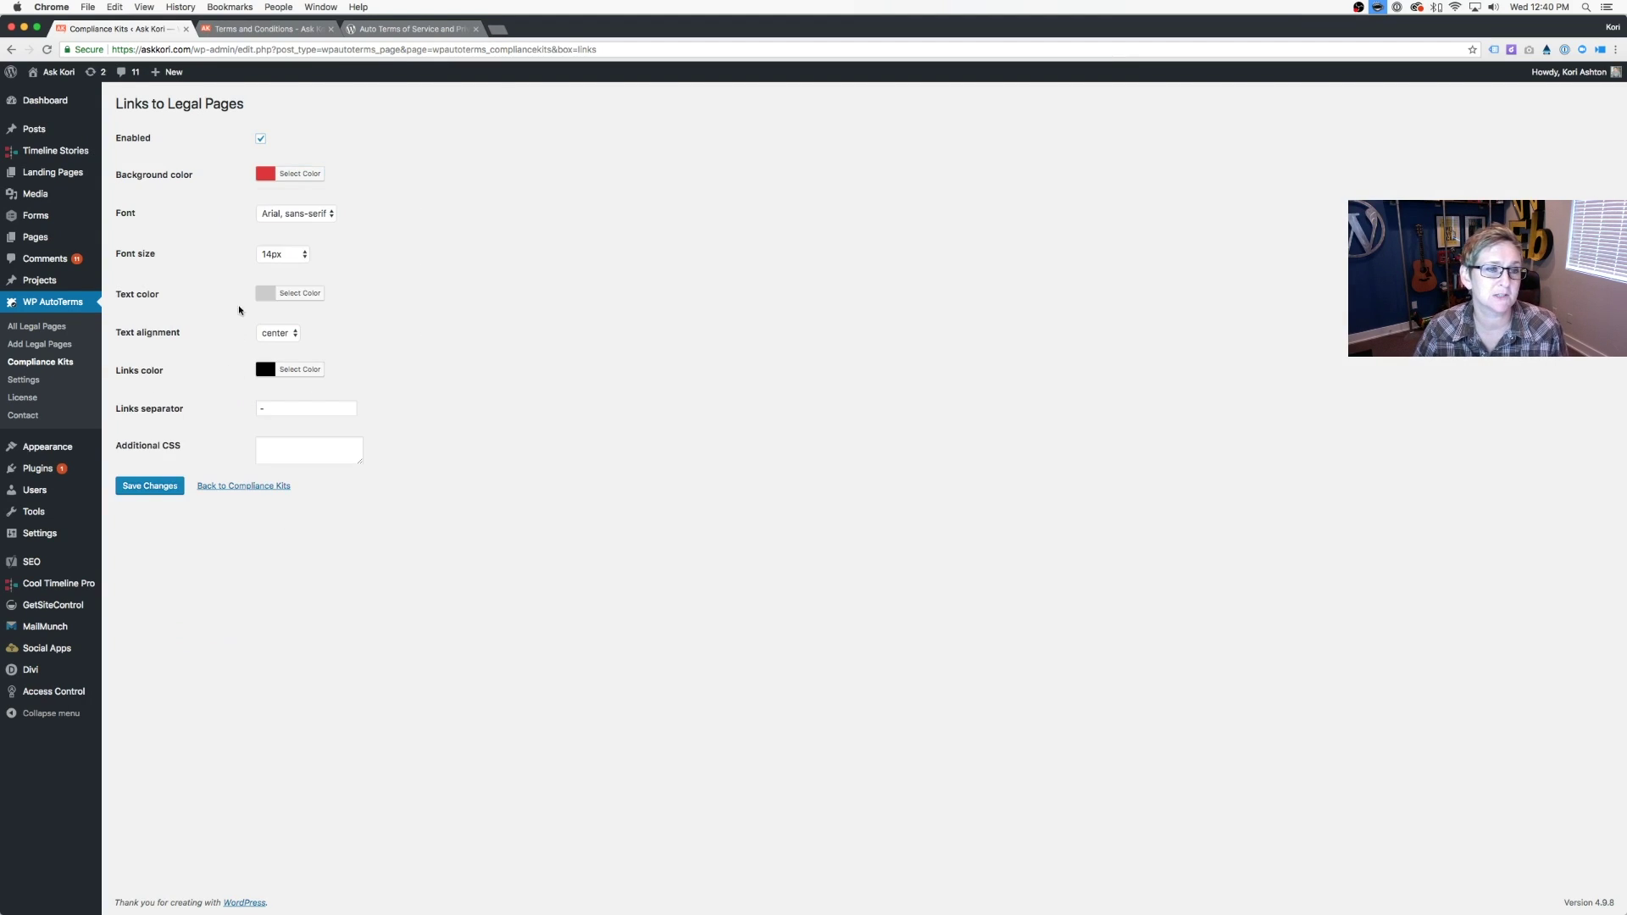
{"action": "left_click", "coordinate": [263, 369]}
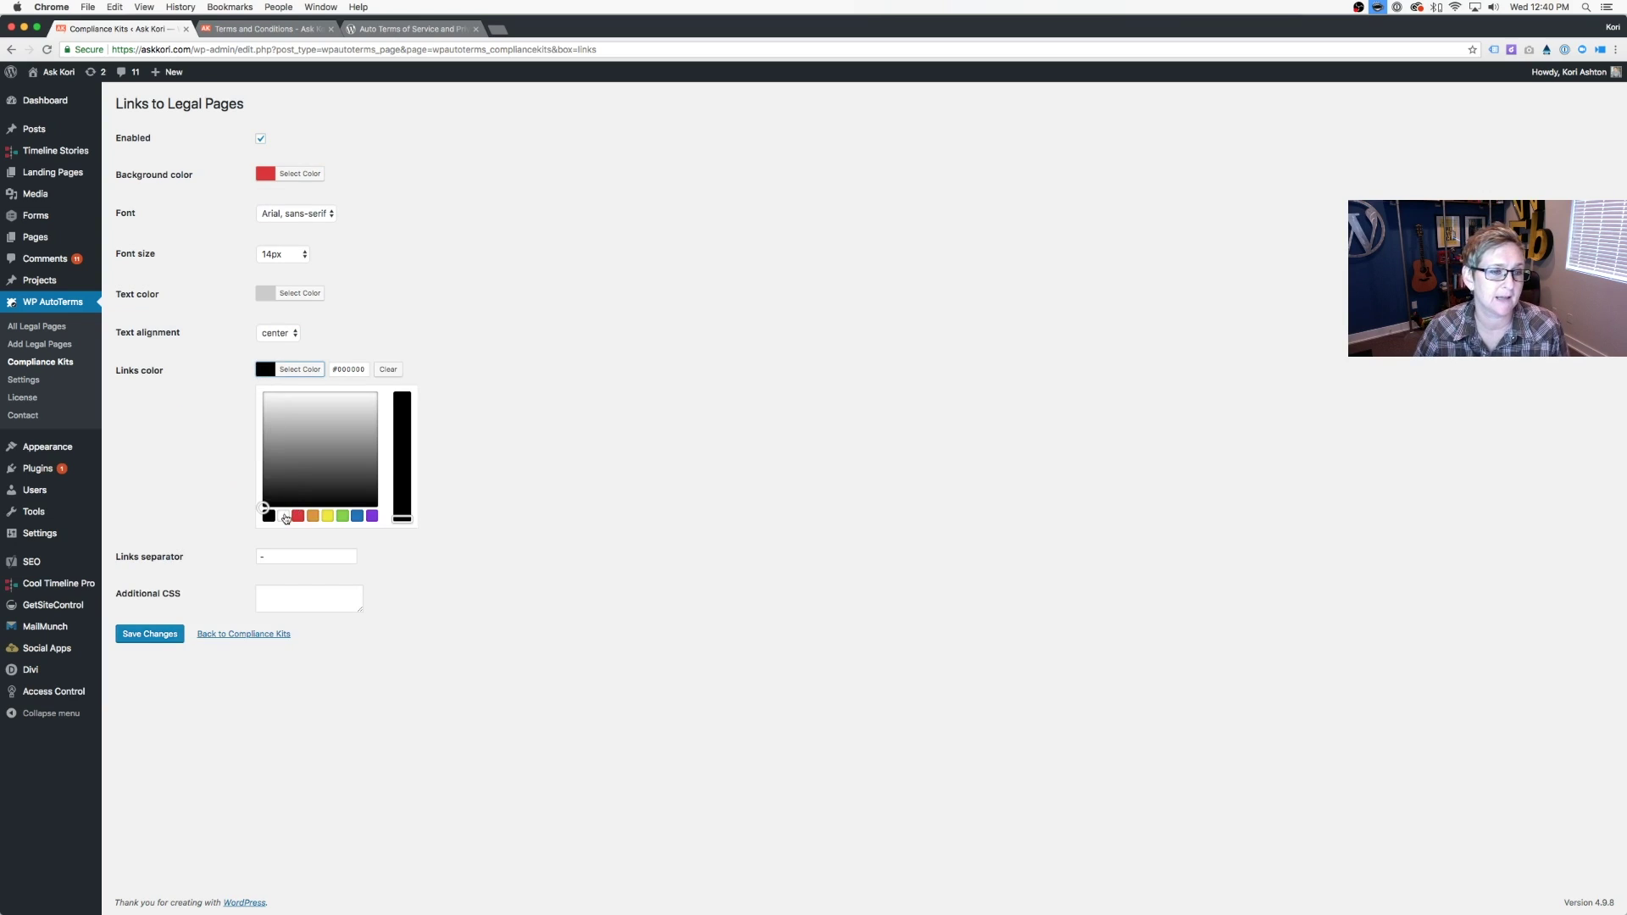
{"action": "left_click", "coordinate": [285, 516]}
{"action": "left_click", "coordinate": [201, 371]}
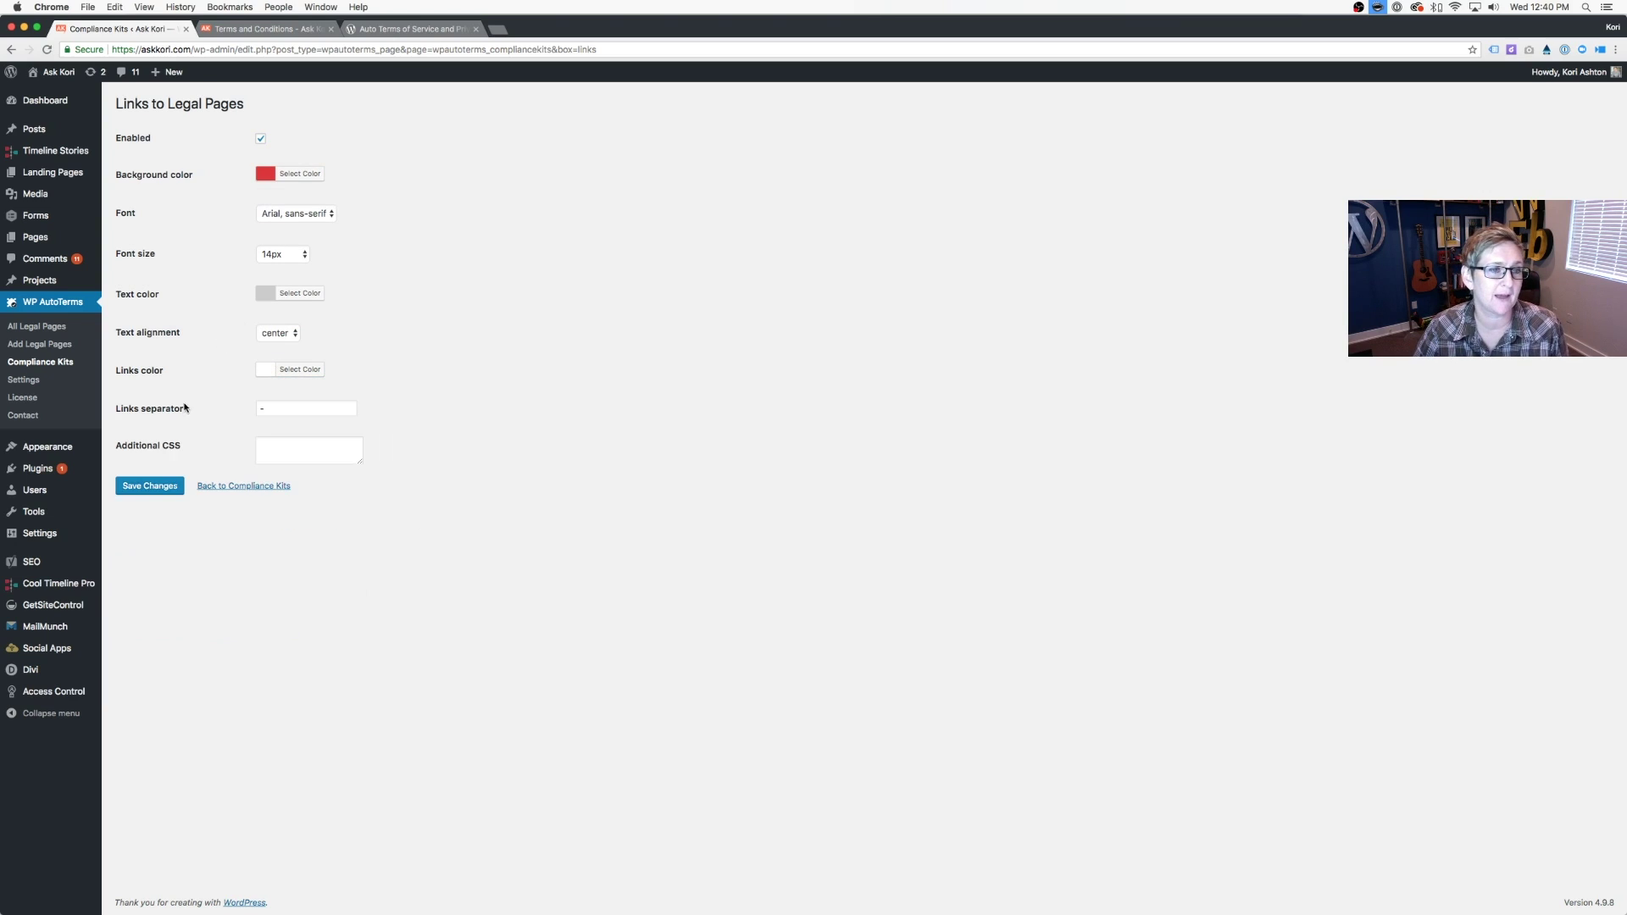
{"action": "left_click", "coordinate": [283, 408]}
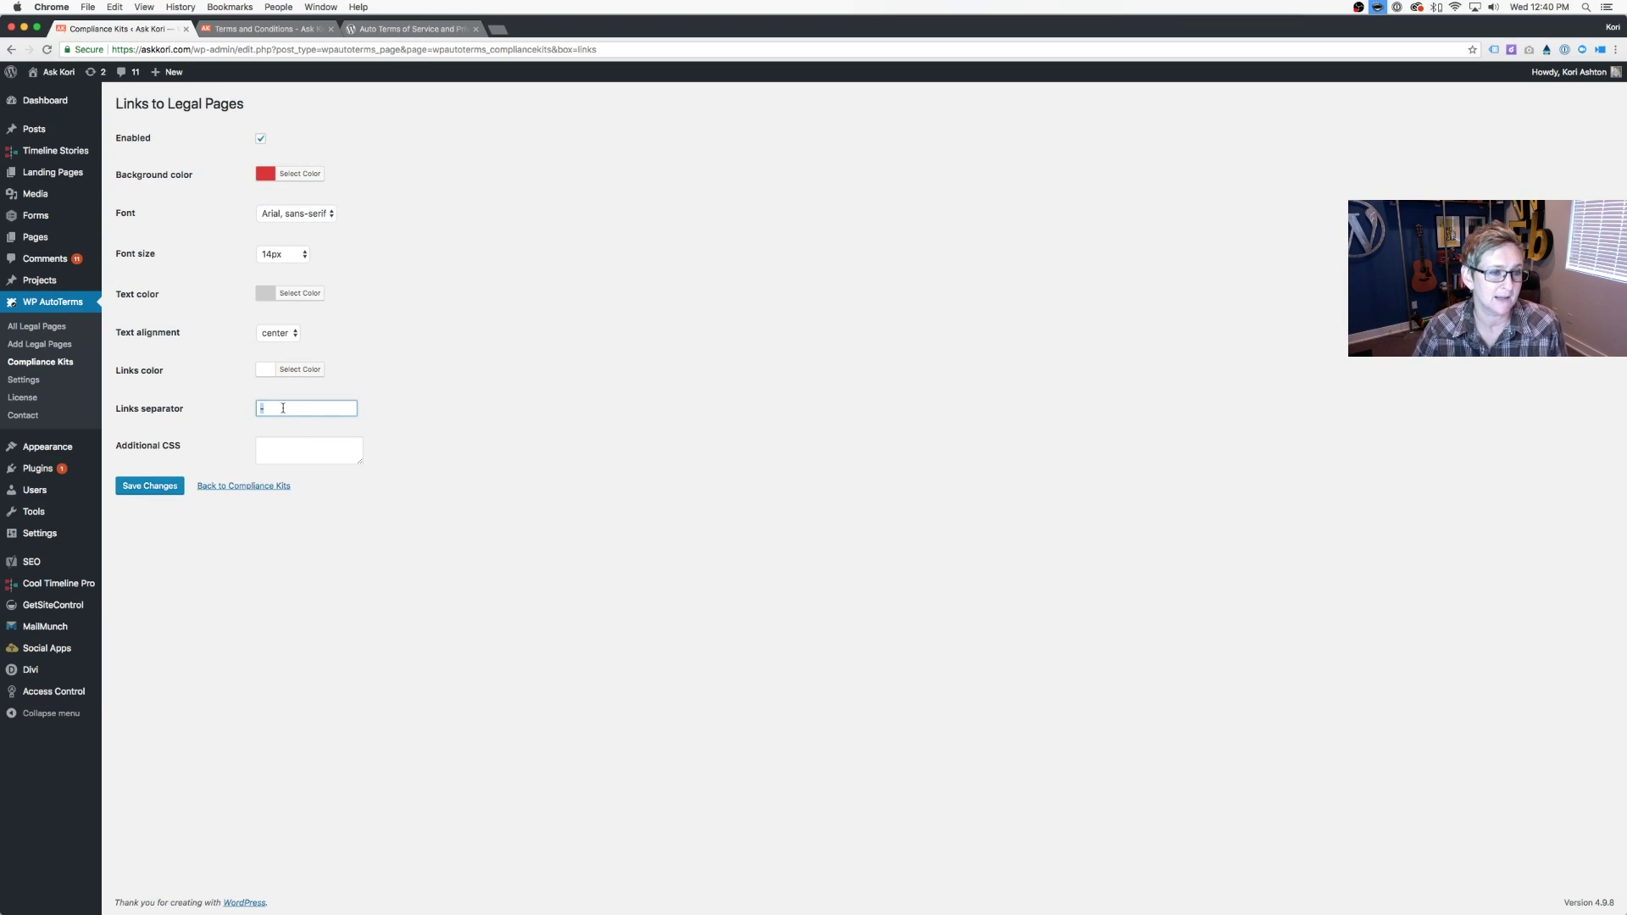
{"action": "left_click", "coordinate": [128, 490]}
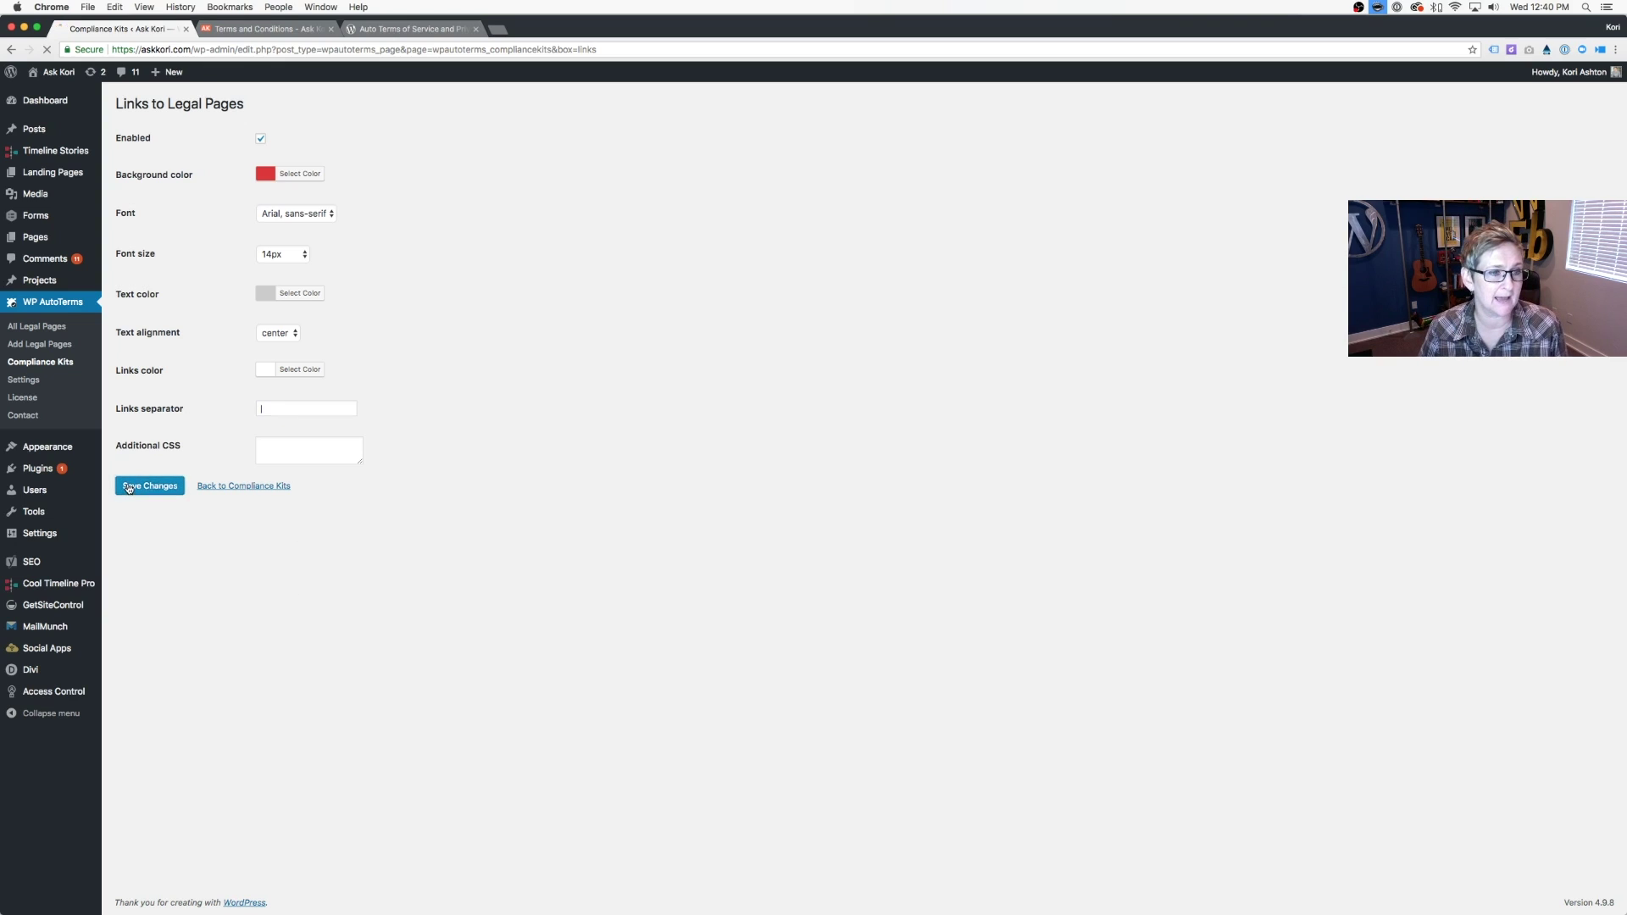
{"action": "left_click", "coordinate": [261, 29]}
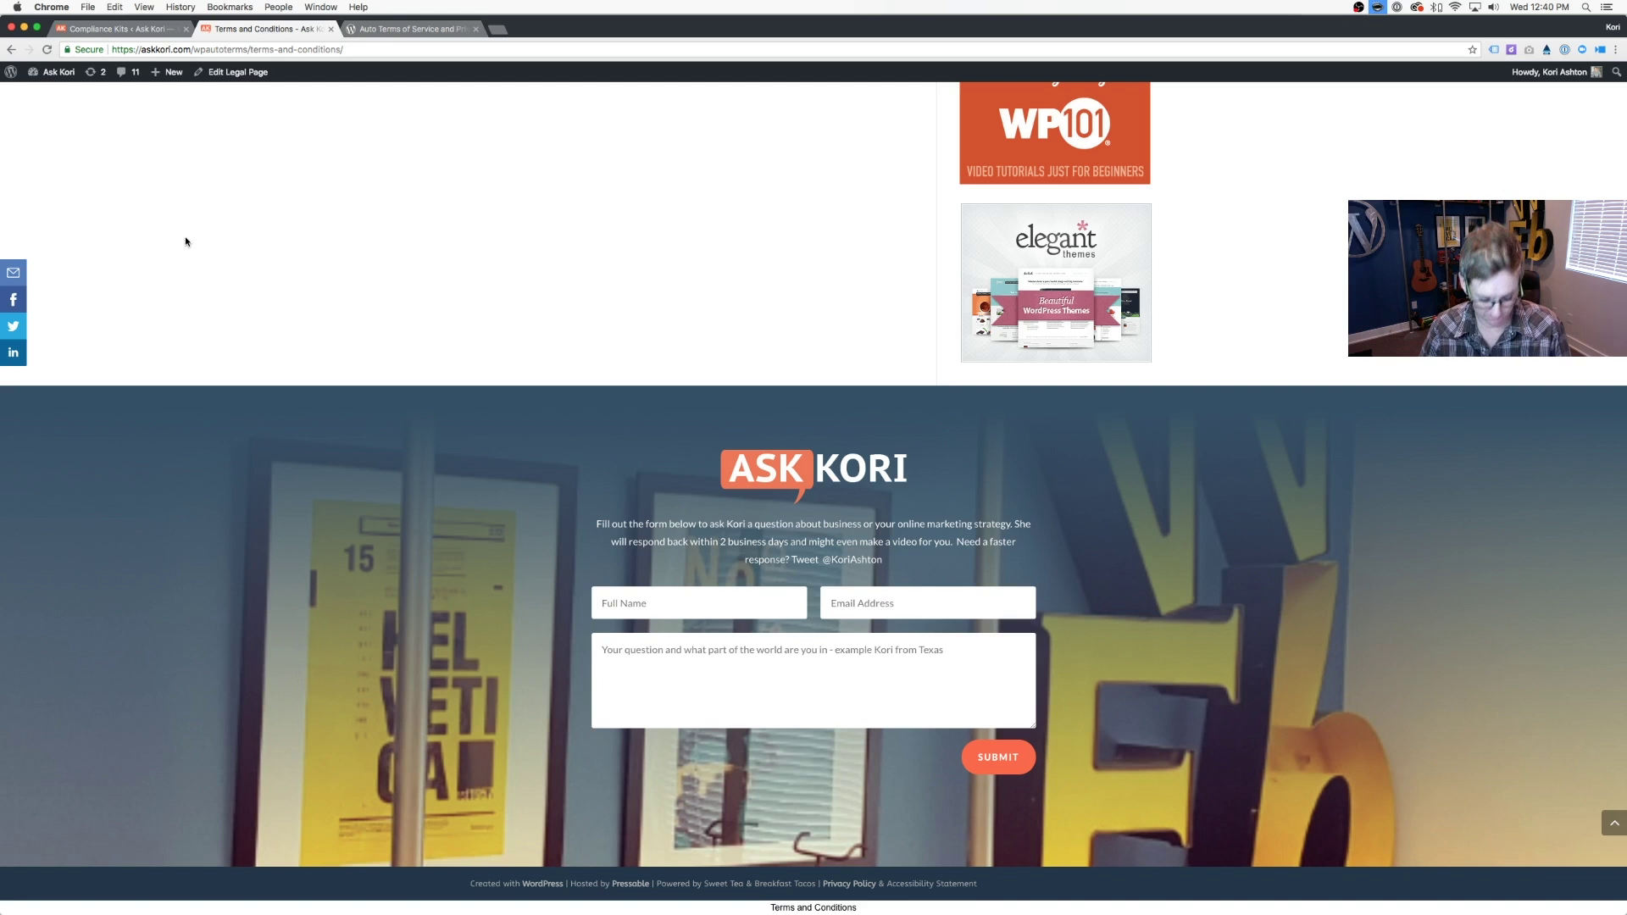
{"action": "key", "text": "super+r"}
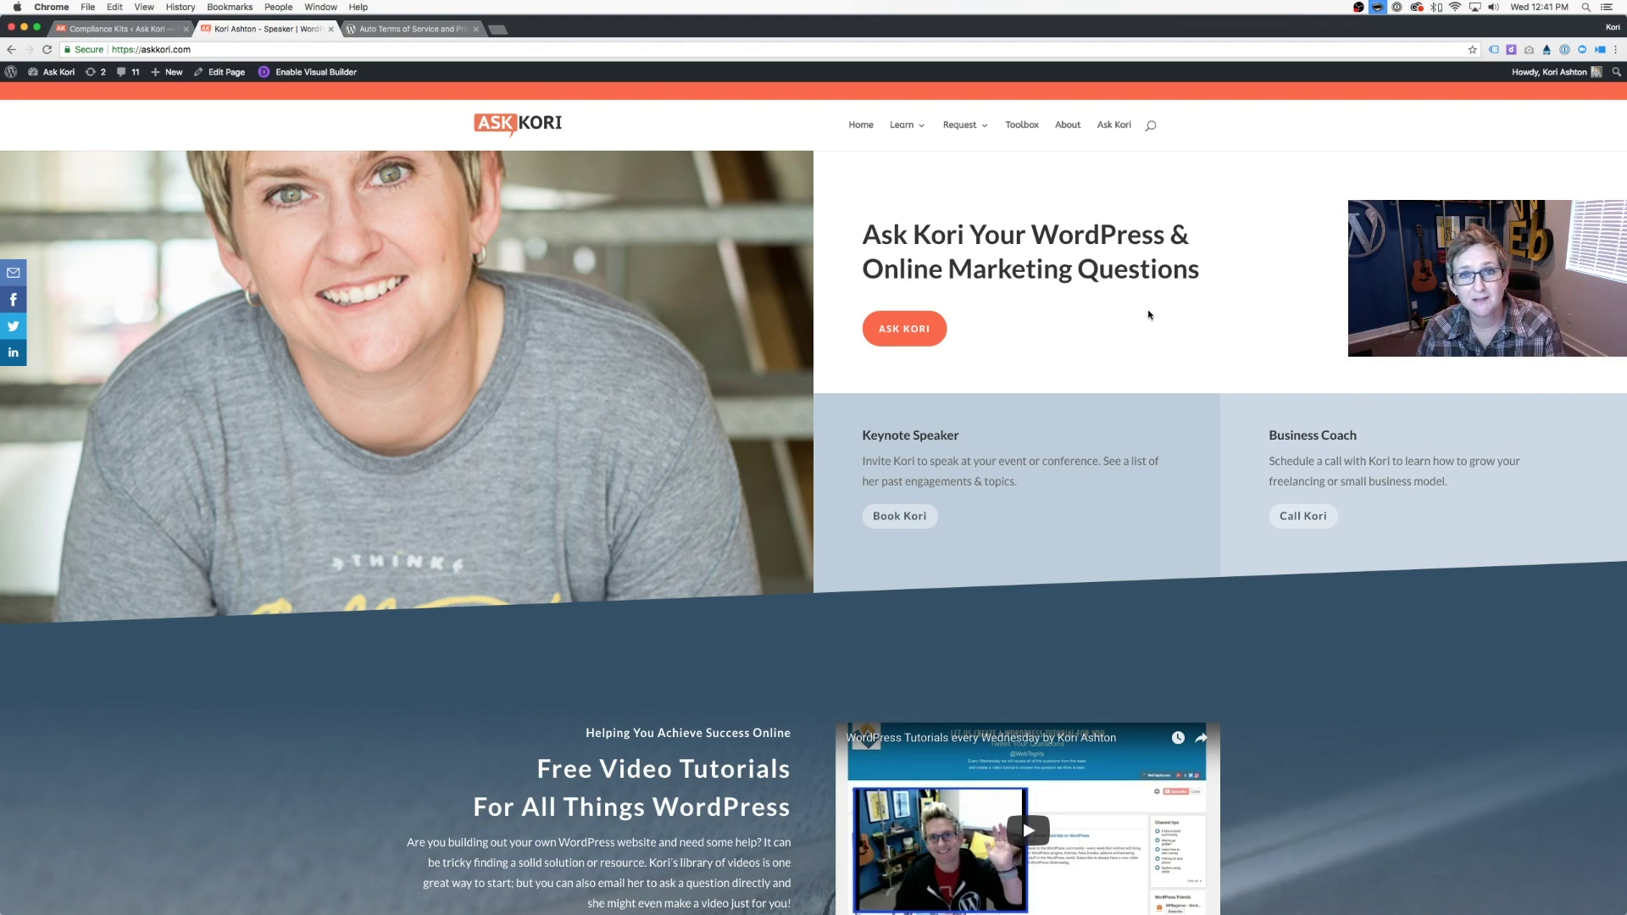
Step: Return to the admin tab and go to Settings > Privacy
{"action": "left_click", "coordinate": [116, 29]}
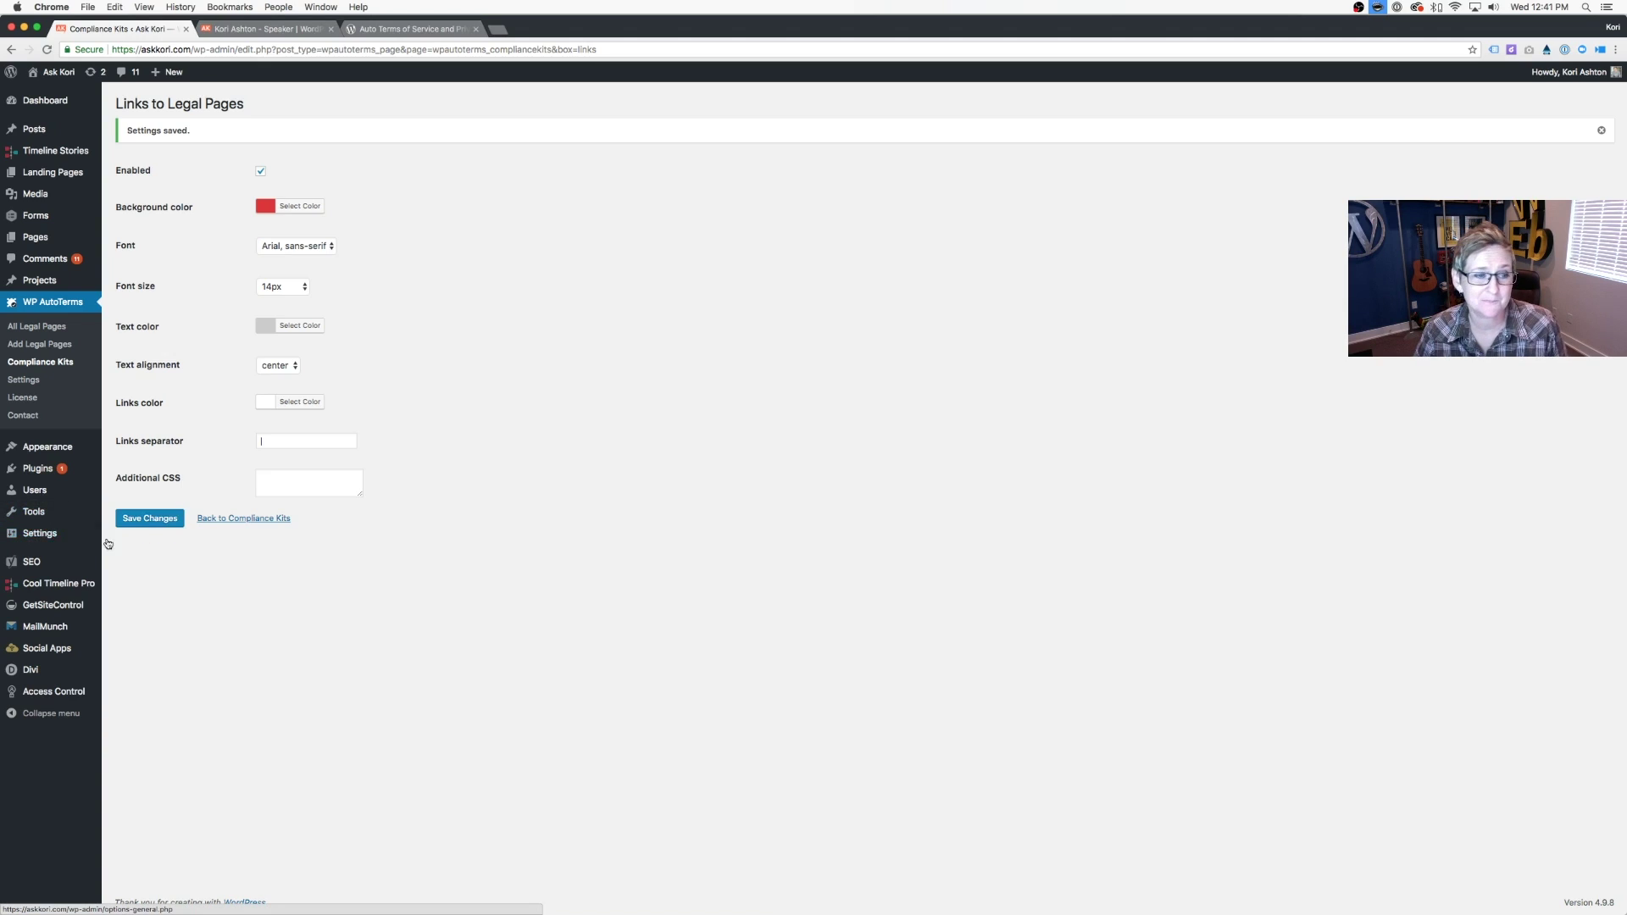
{"action": "mouse_move", "coordinate": [40, 533]}
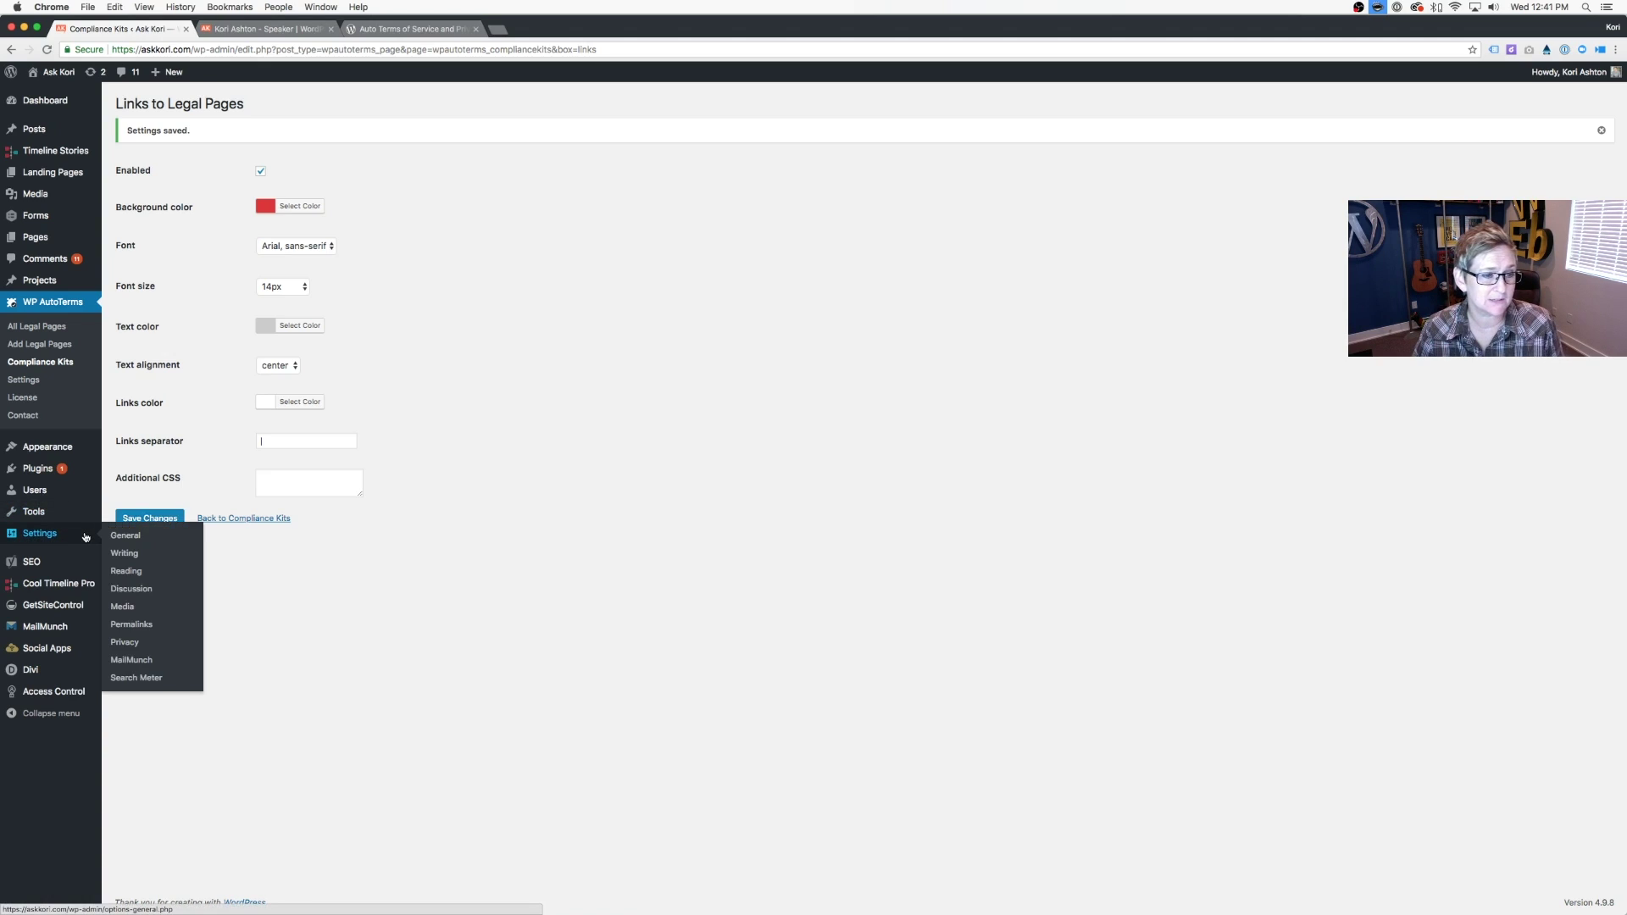
{"action": "left_click", "coordinate": [139, 643]}
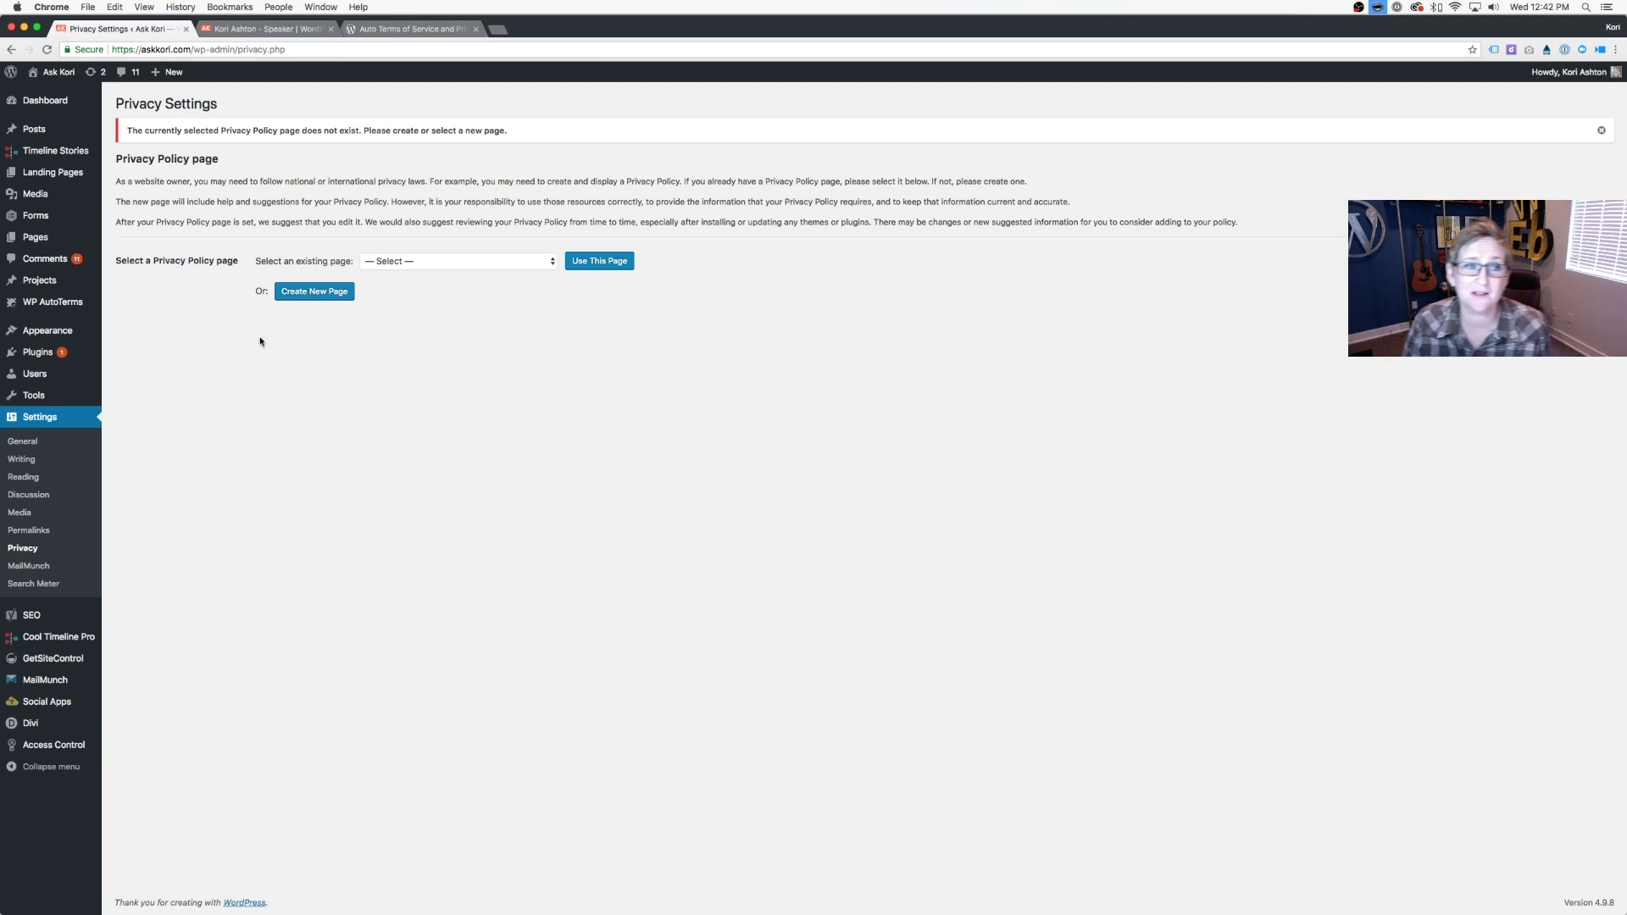
Step: Create WordPress's Privacy Policy draft page and read through its template text
{"action": "left_click", "coordinate": [308, 293]}
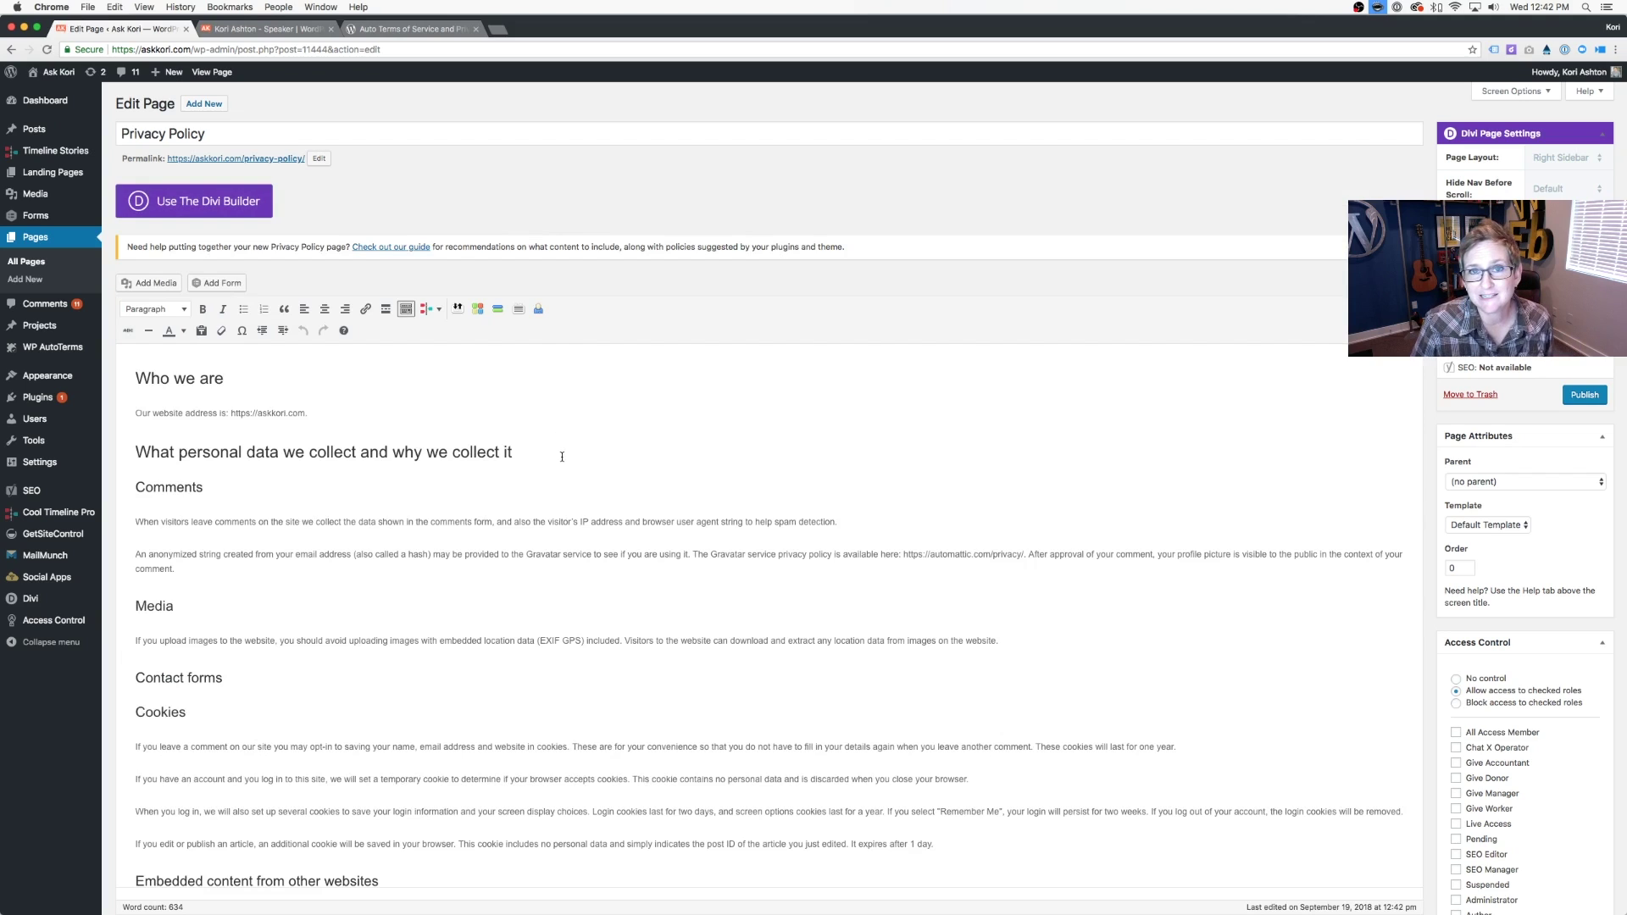
{"action": "scroll", "coordinate": [562, 455], "scroll_direction": "down", "scroll_amount": 3}
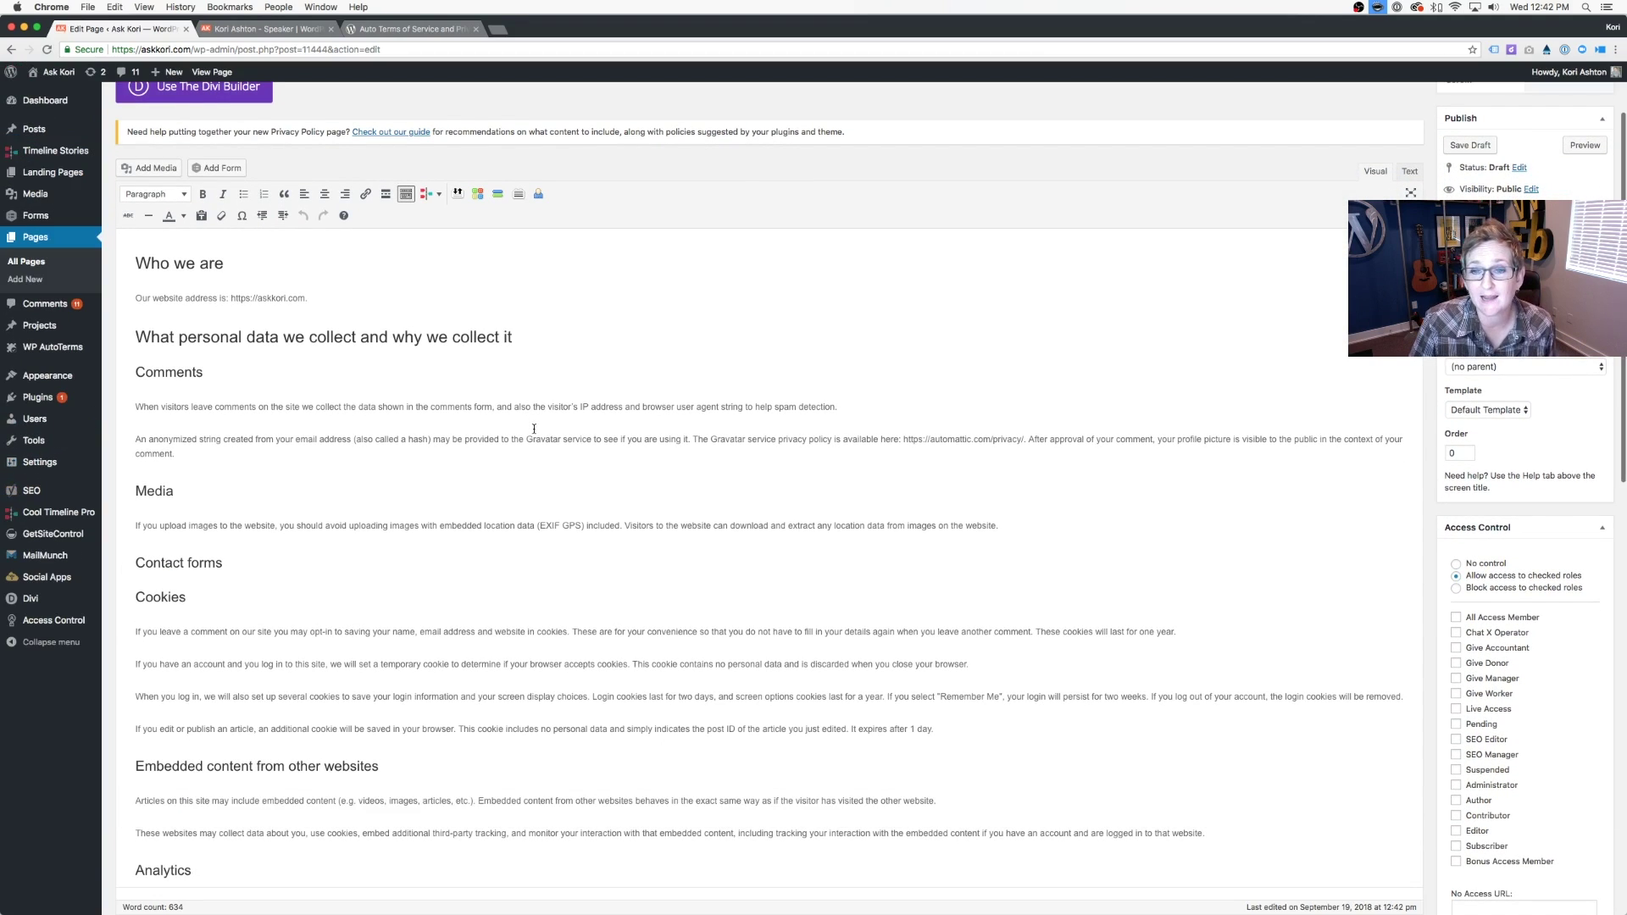
{"action": "scroll", "coordinate": [534, 430], "scroll_direction": "down", "scroll_amount": 3}
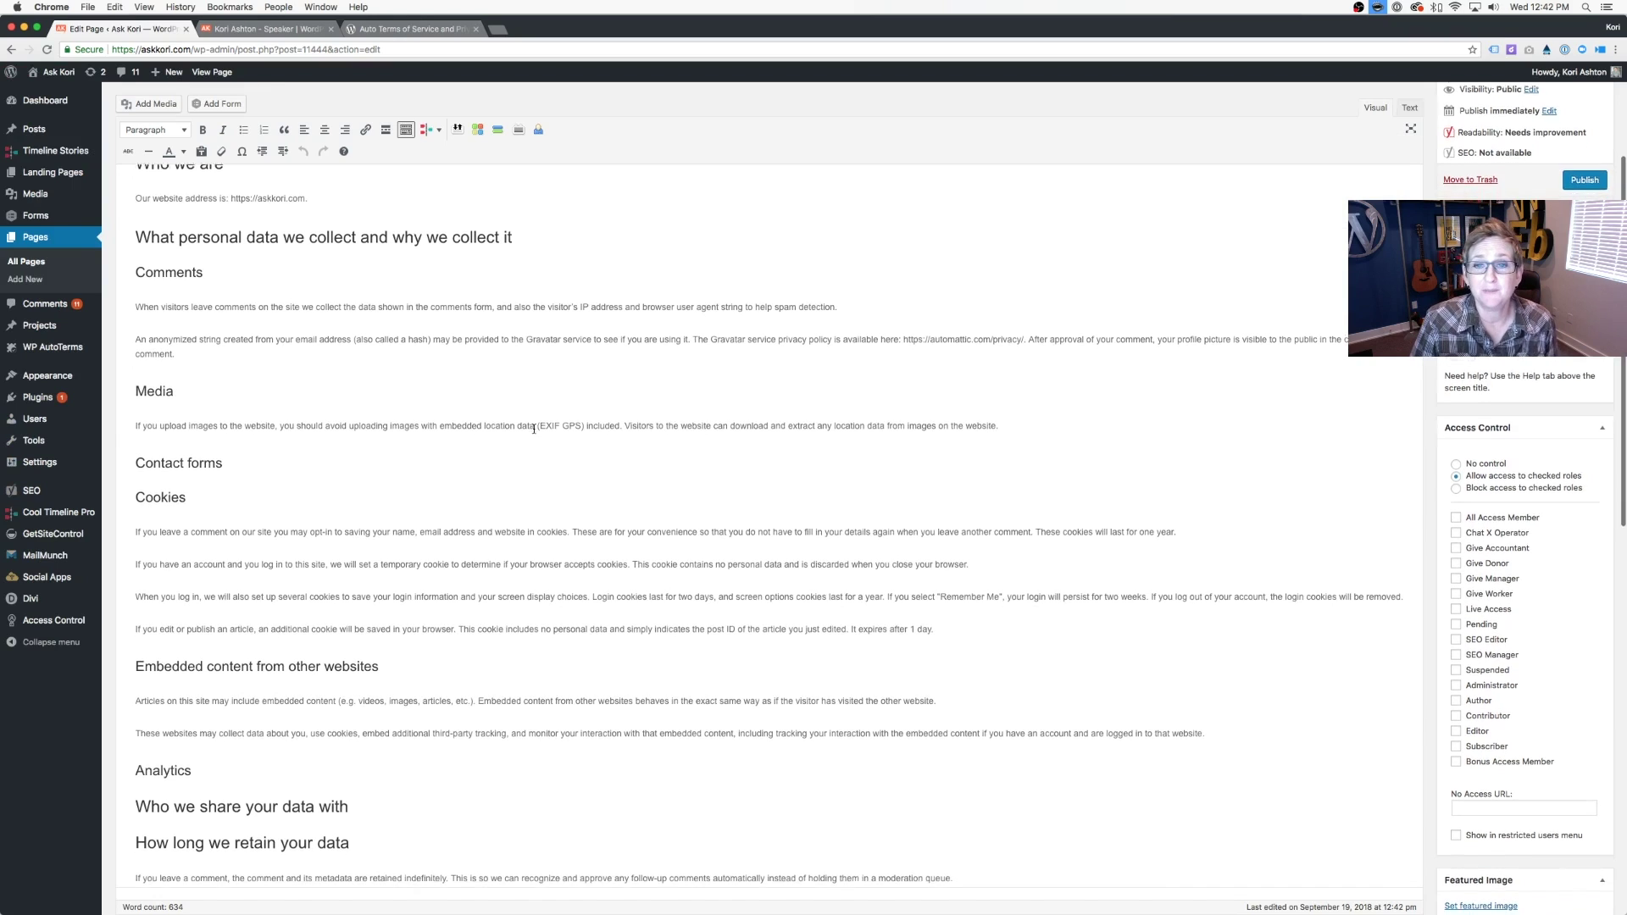
{"action": "scroll", "coordinate": [533, 431], "scroll_direction": "down", "scroll_amount": 1}
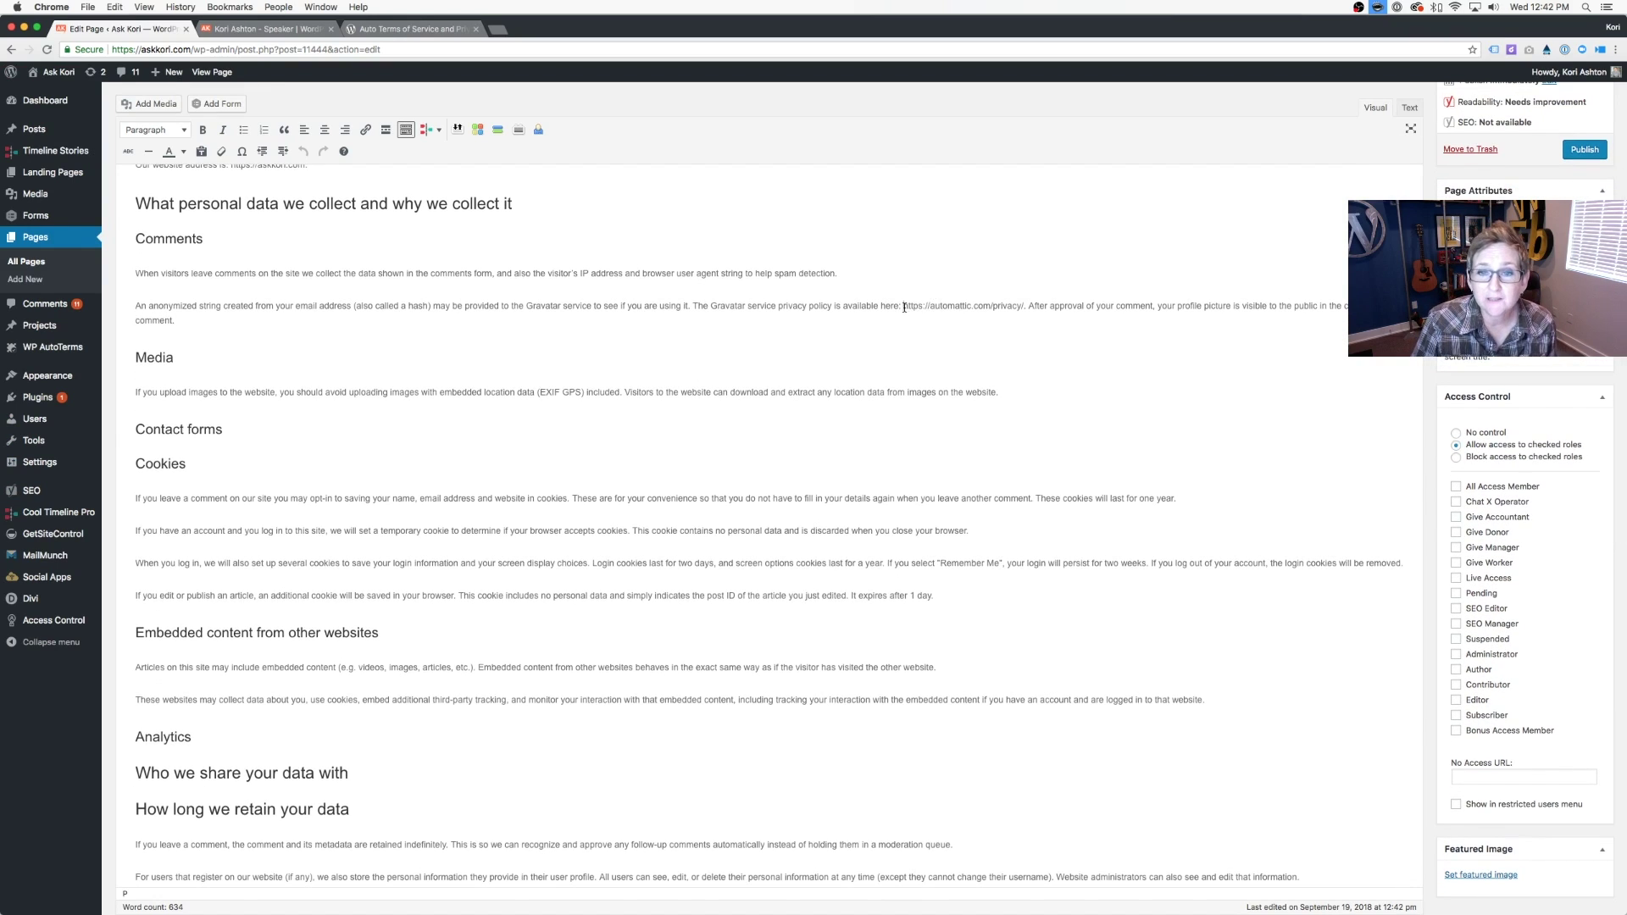
{"action": "left_click_drag", "start_coordinate": [904, 306], "coordinate": [991, 305]}
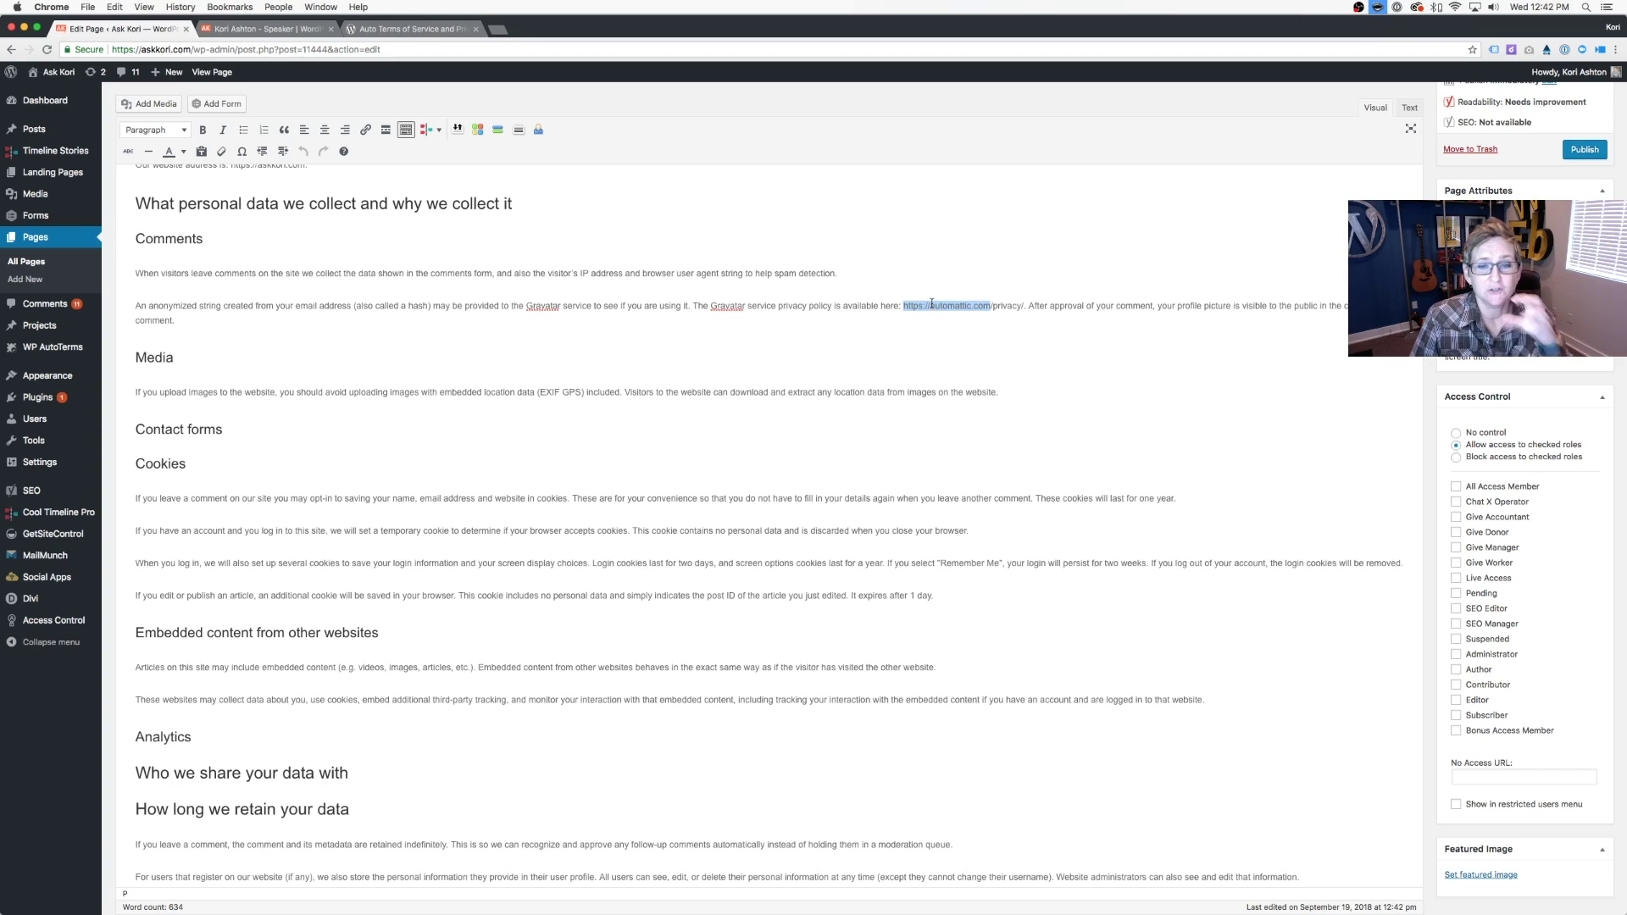
{"action": "left_click", "coordinate": [858, 364]}
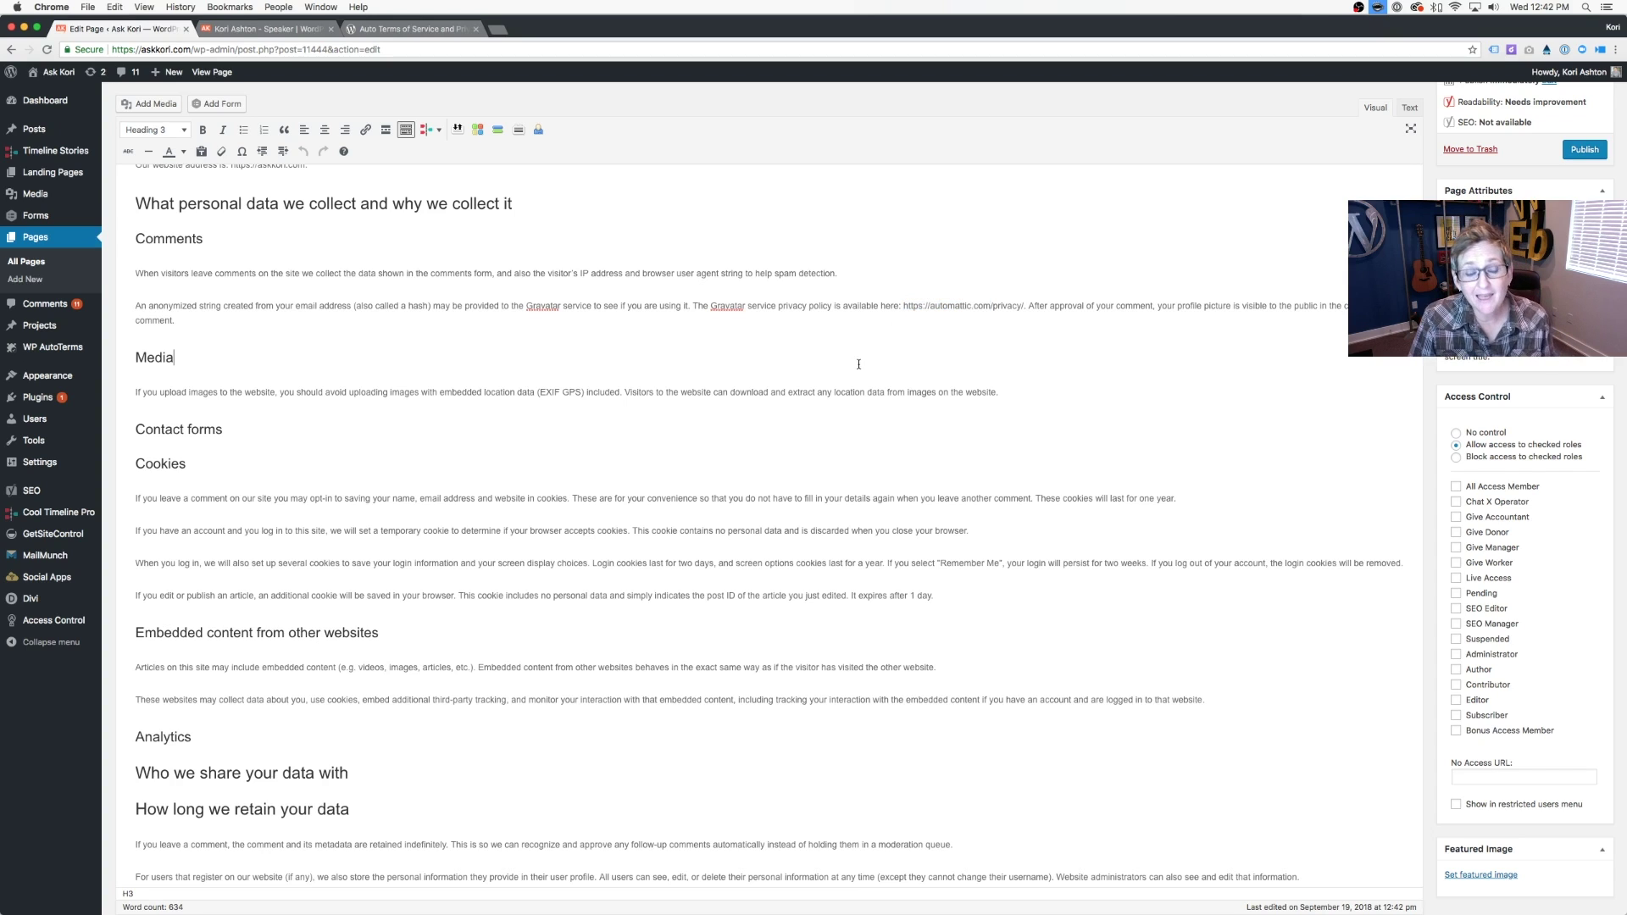
{"action": "scroll", "coordinate": [859, 365], "scroll_direction": "down", "scroll_amount": 8}
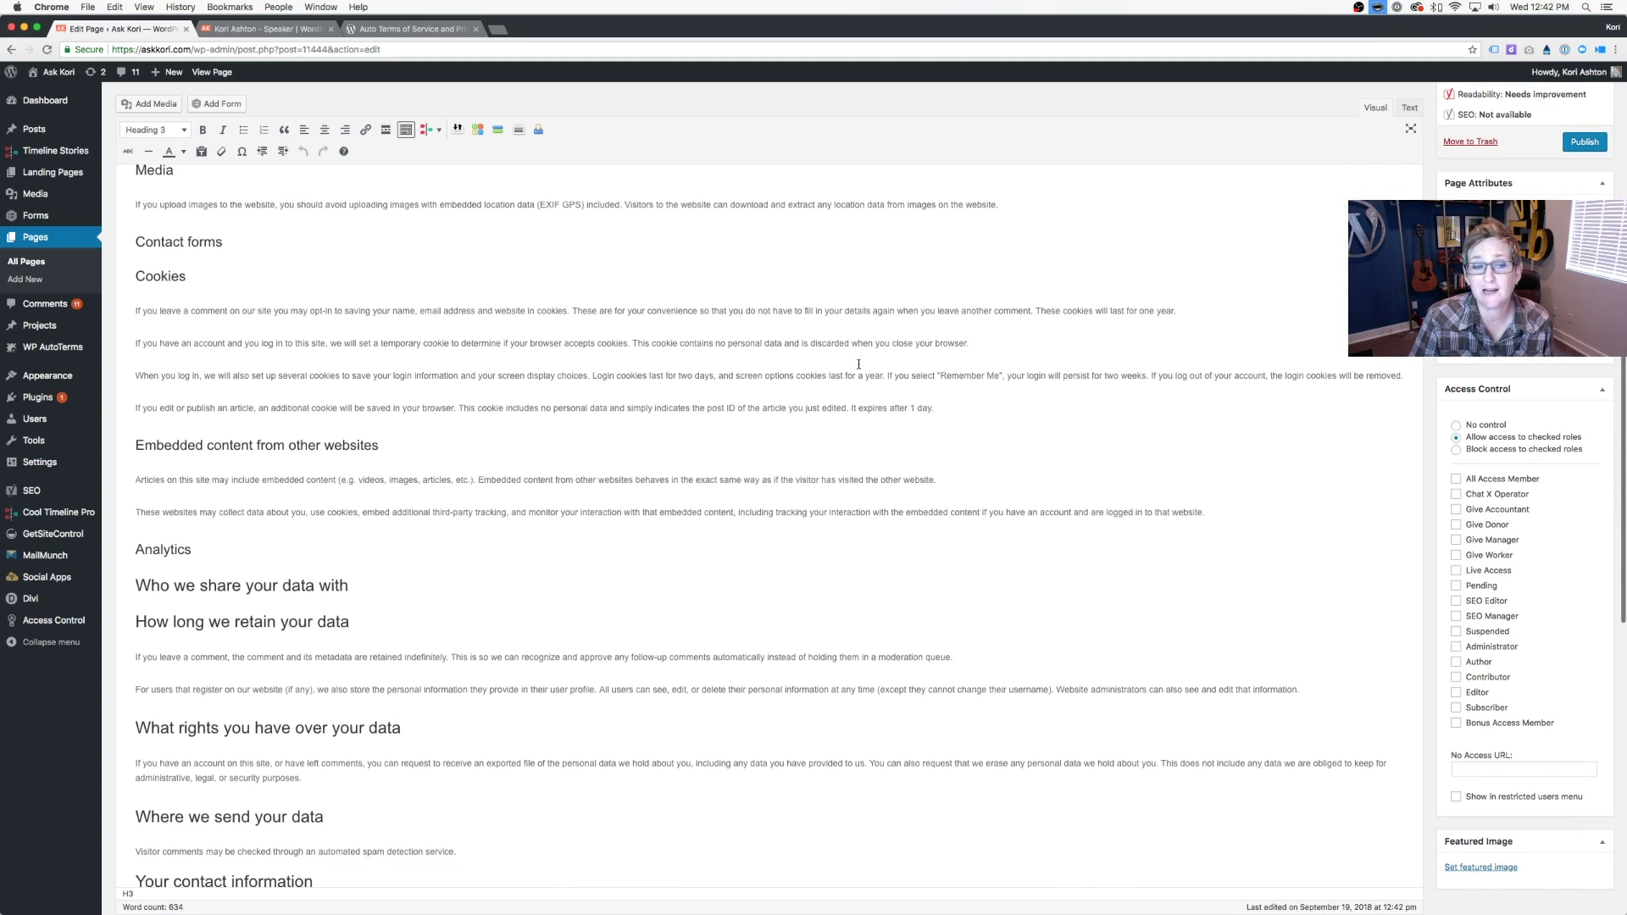
{"action": "scroll", "coordinate": [858, 364], "scroll_direction": "up", "scroll_amount": 10}
{"action": "scroll", "coordinate": [763, 381], "scroll_direction": "up", "scroll_amount": 5}
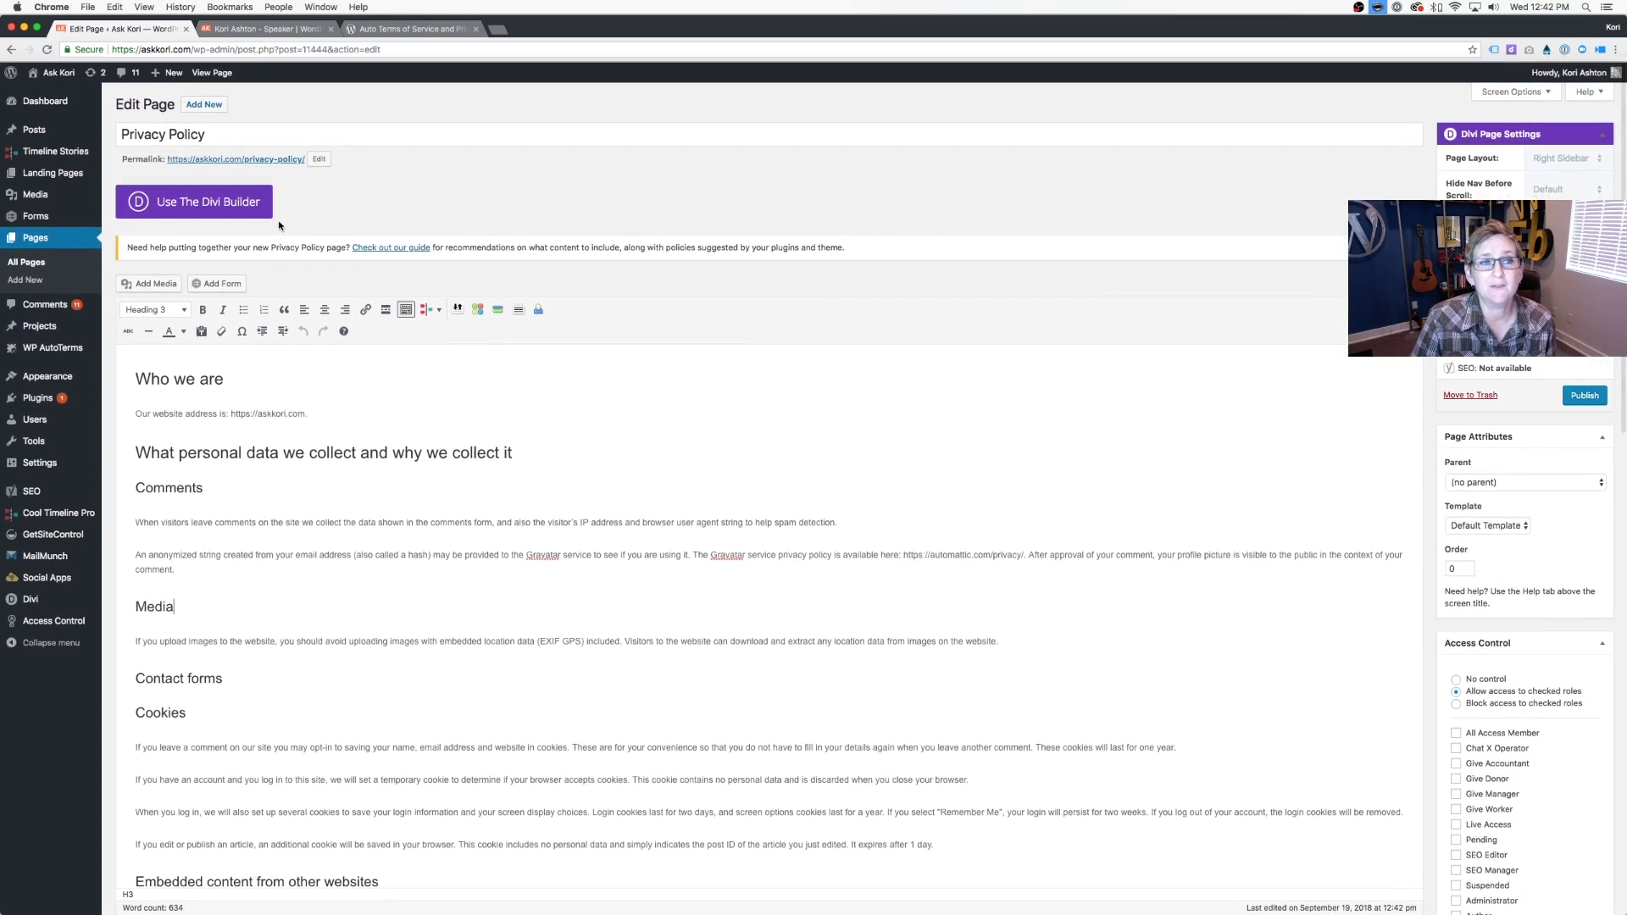